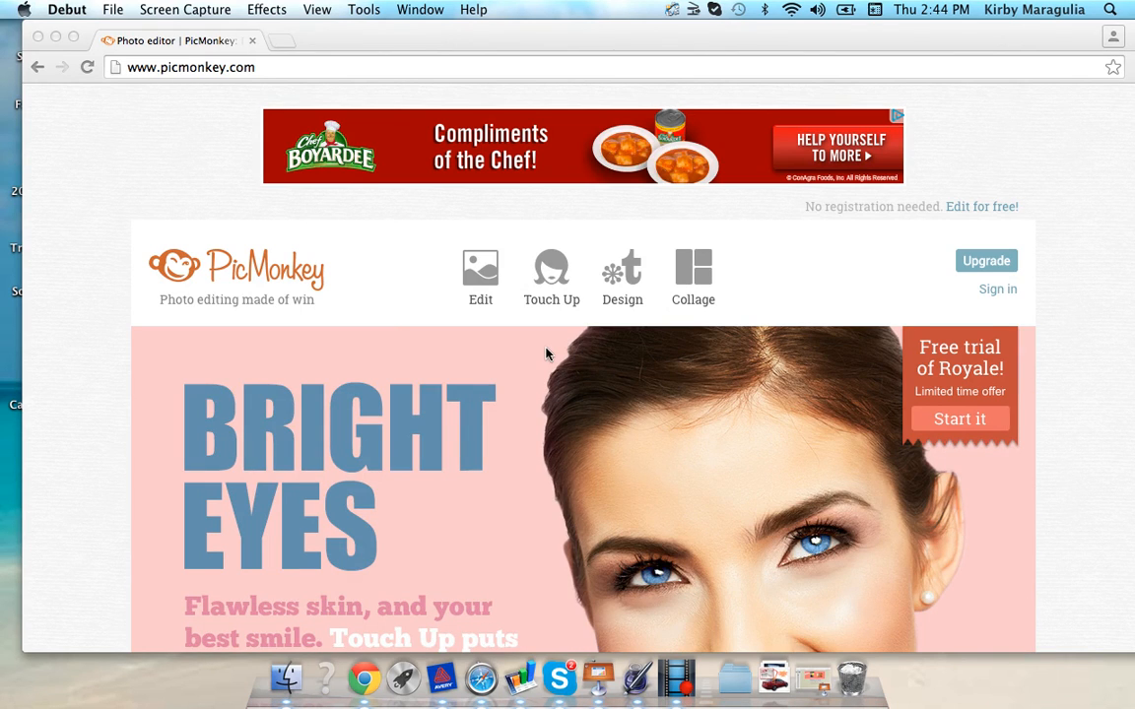
- Start a blank design and browse to the computer's Downloads folder for an image to open
click(632, 279)
click(631, 280)
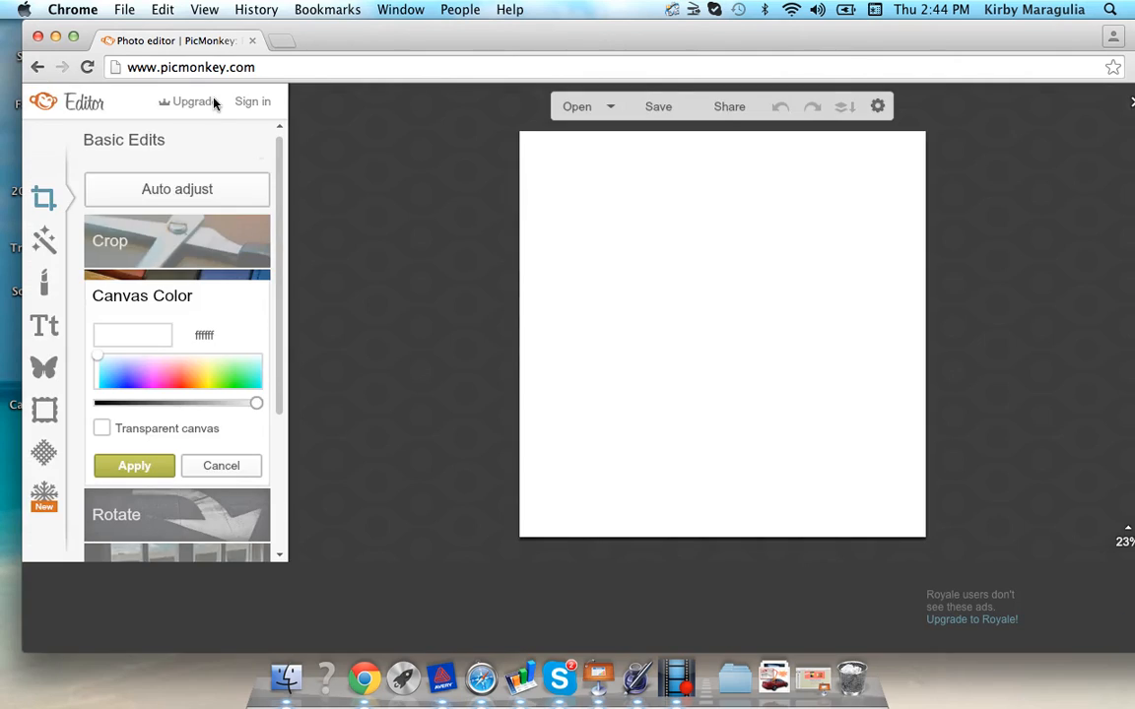
click(611, 108)
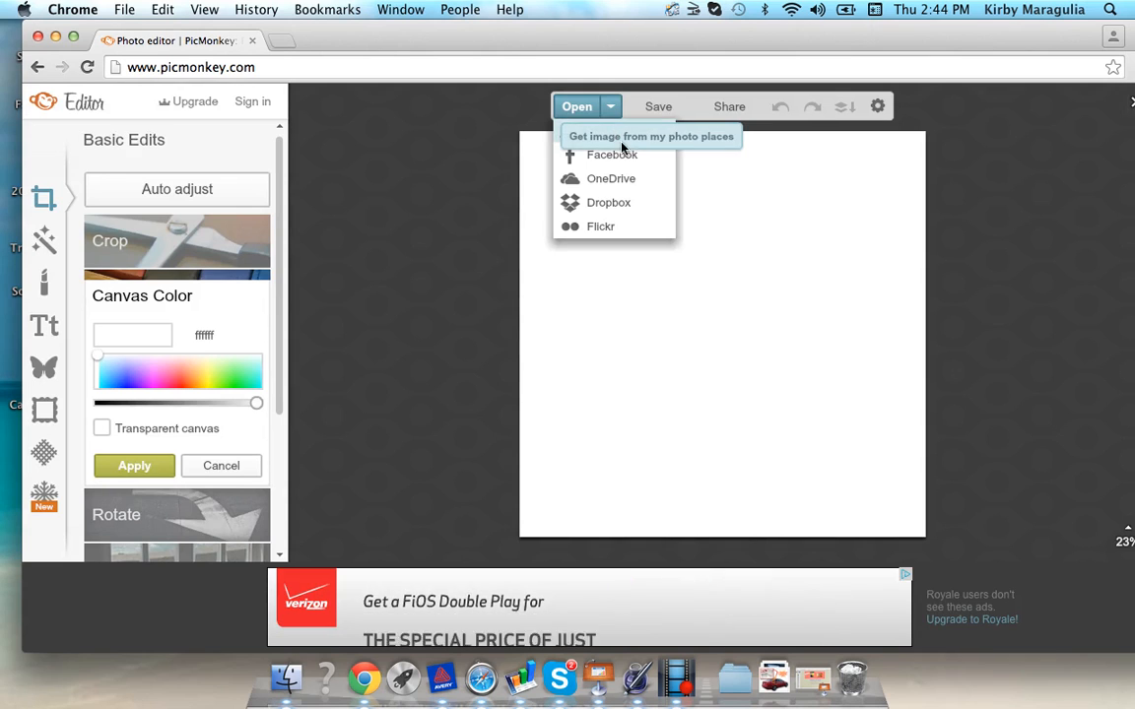
click(628, 140)
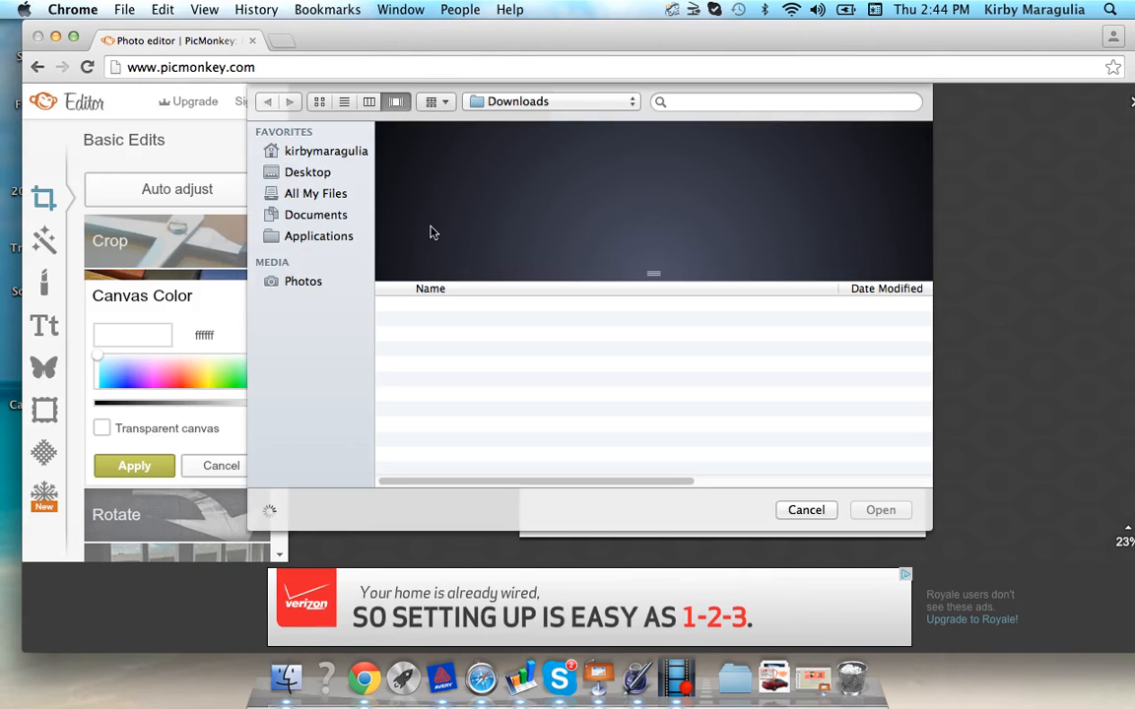
click(324, 176)
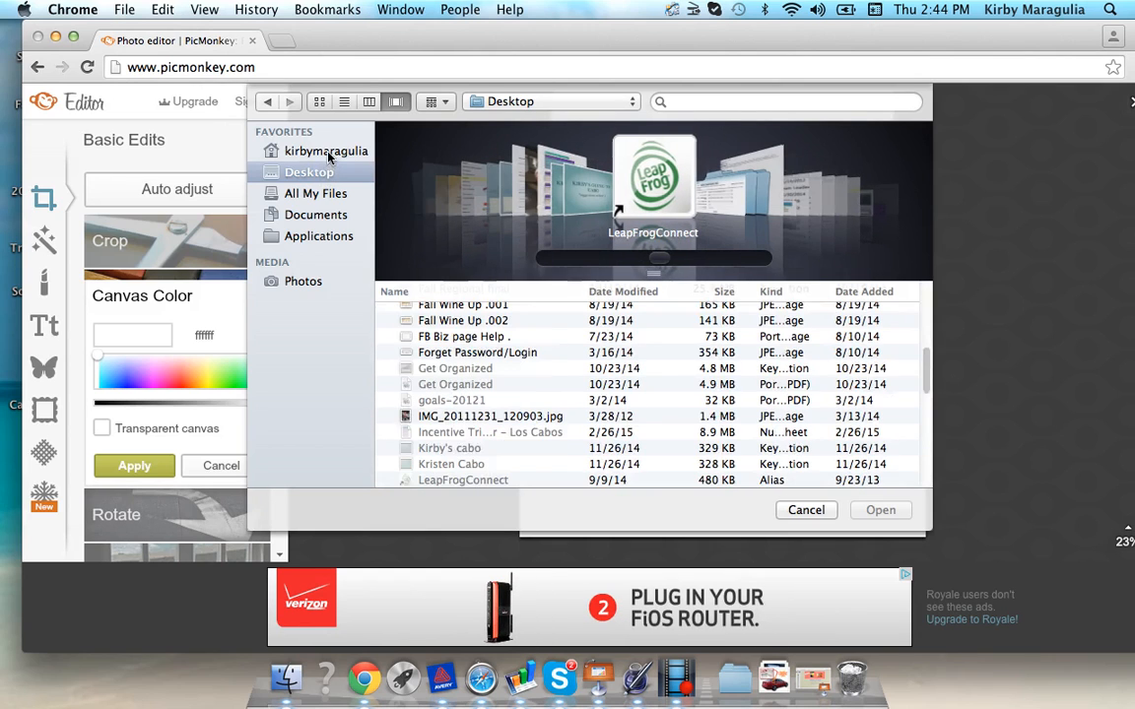
click(330, 153)
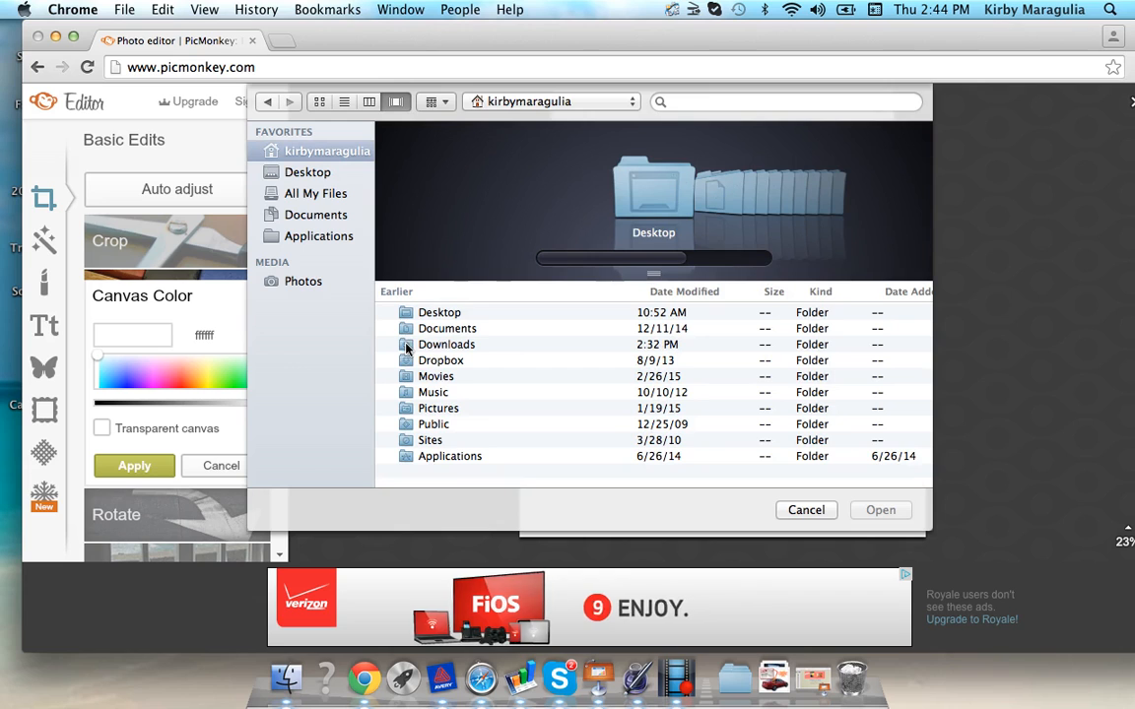
click(405, 345)
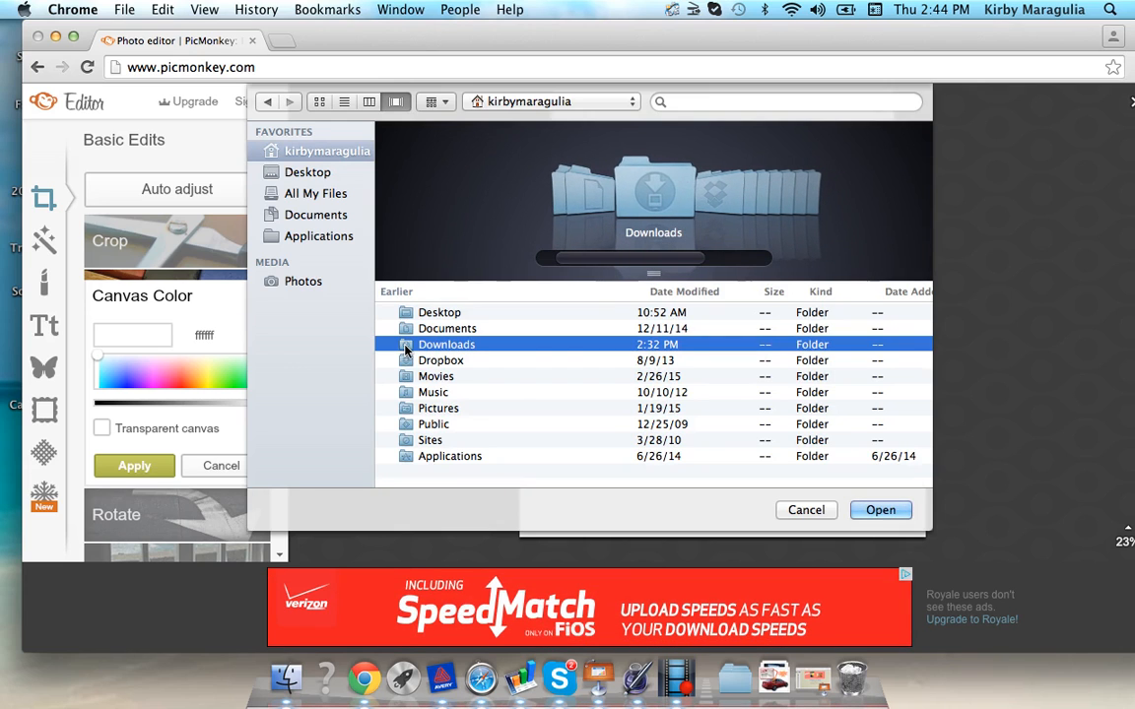
double_click(406, 346)
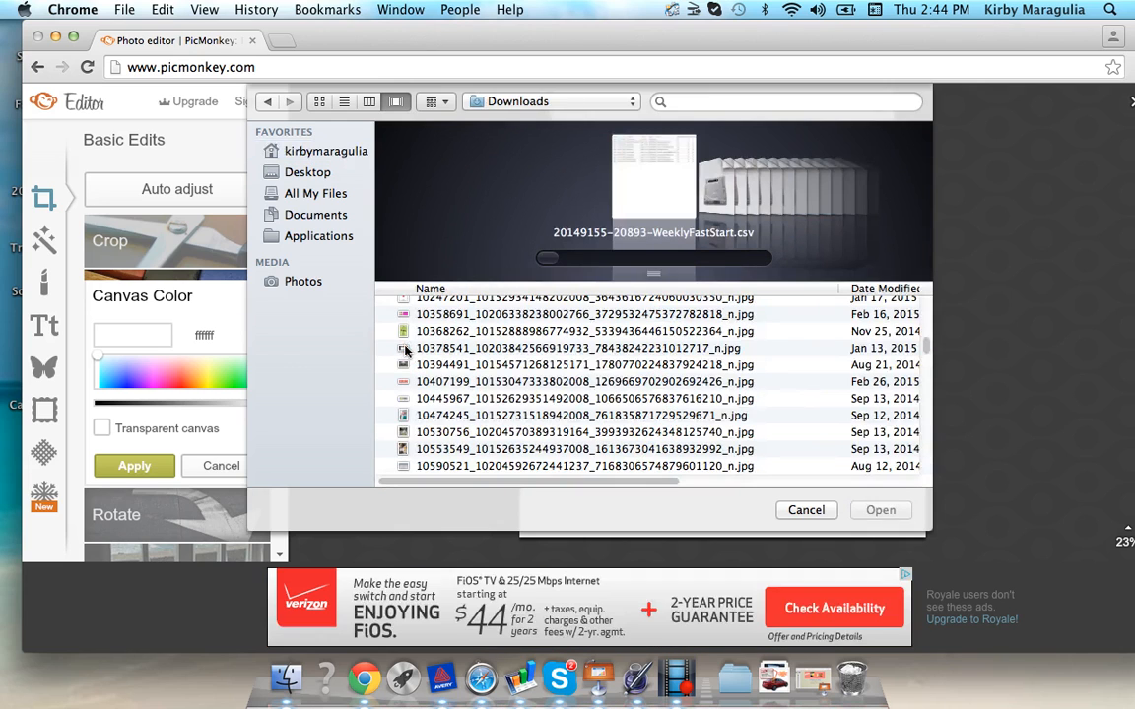
- Find april-2015-calendar-printable-4.jpg among the downloaded images and open it in the editor
click(552, 415)
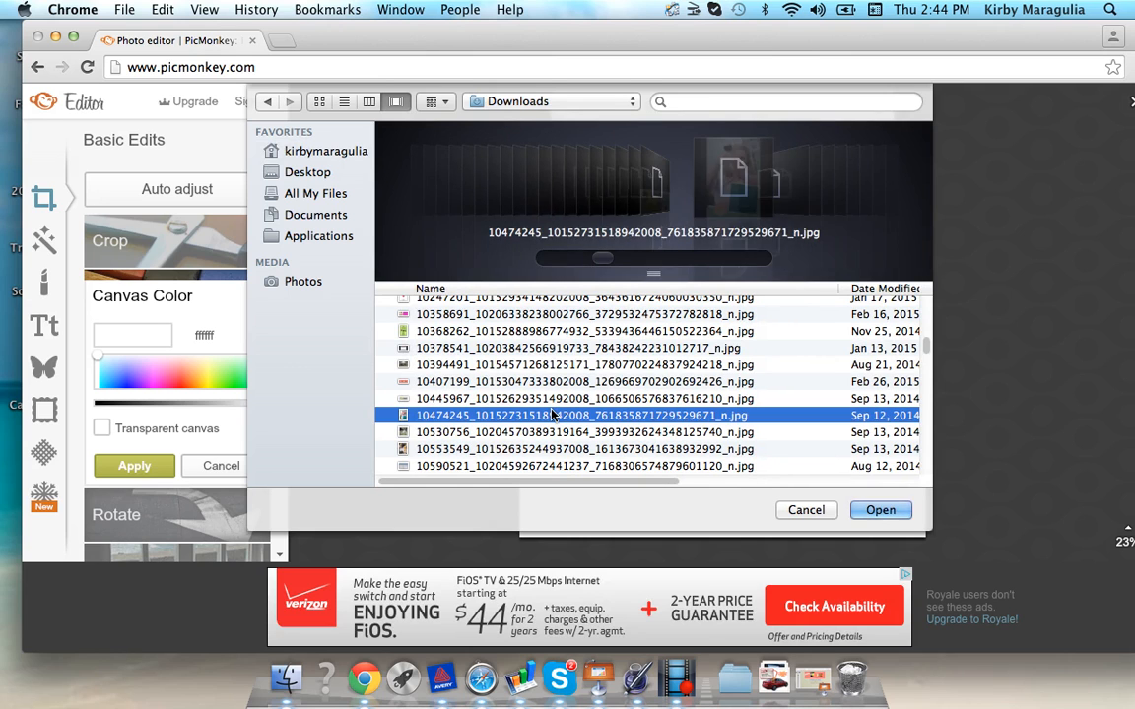
key(Up)
key(Up)
key(Up)
key(Up)
key(Up)
key(Up)
key(Up)
key(Up)
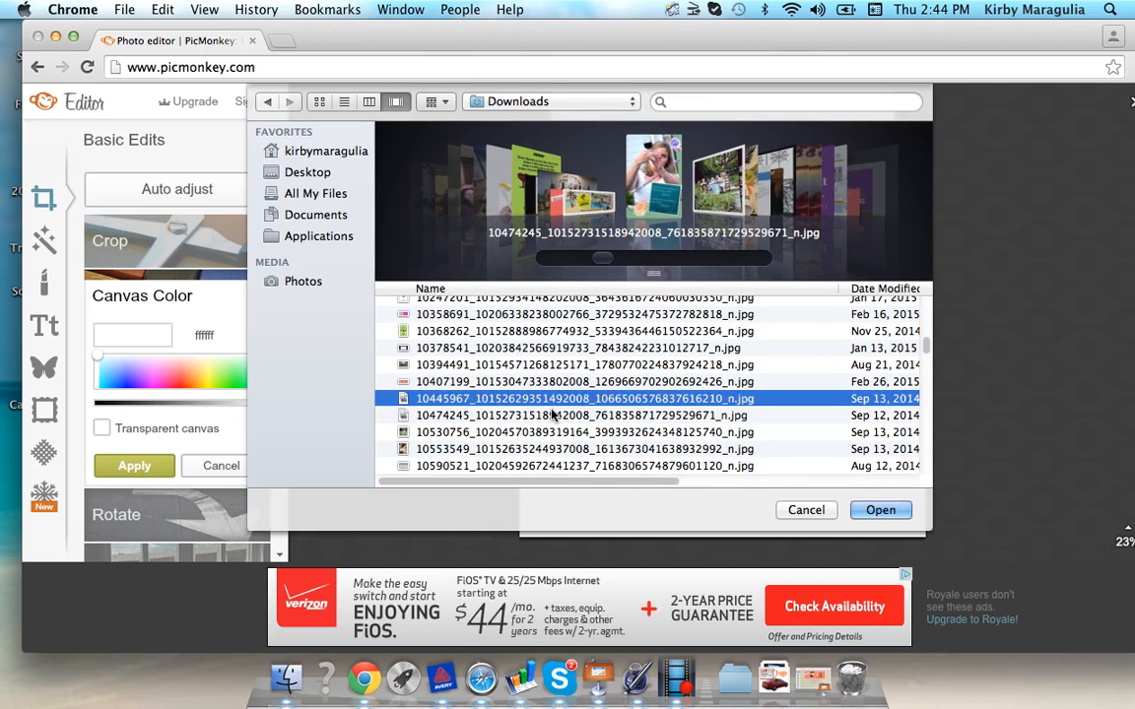
key(Up)
key(Up)
key(Up)
key(Up)
key(Up)
key(Up)
key(Up)
key(Up)
key(Up)
key(Up)
key(Up)
key(Up)
key(Up)
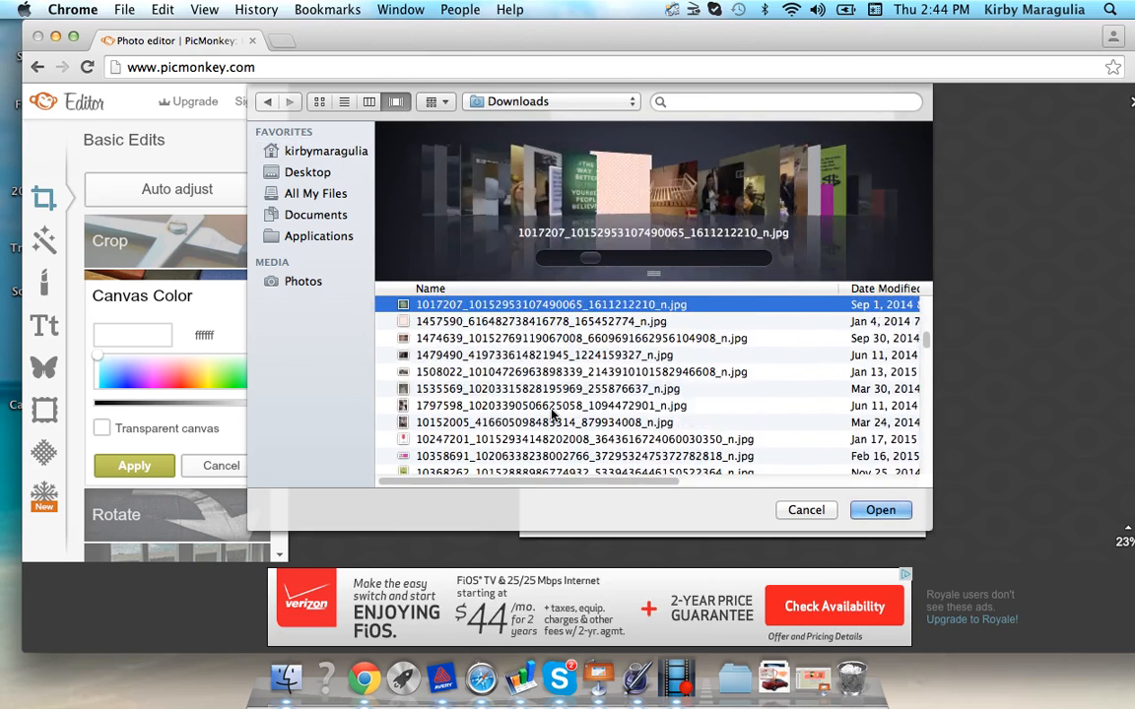
key(Up)
key(Up)
key(Up)
key(Up)
key(Down)
key(Down)
key(Down)
key(Down)
key(Down)
key(Down)
key(Down)
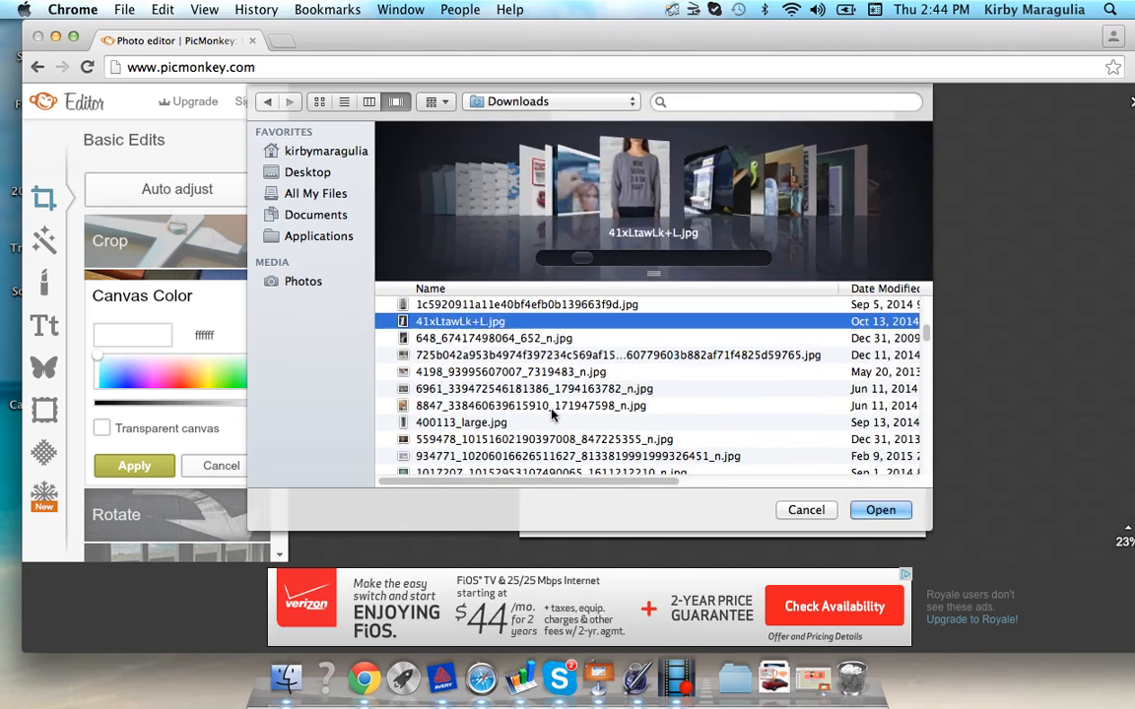
key(Down)
key(Down)
key(Down)
key(Down)
key(Down)
key(Down)
key(Down)
key(Down)
key(Down)
key(Down)
key(Down)
key(Down)
key(Down)
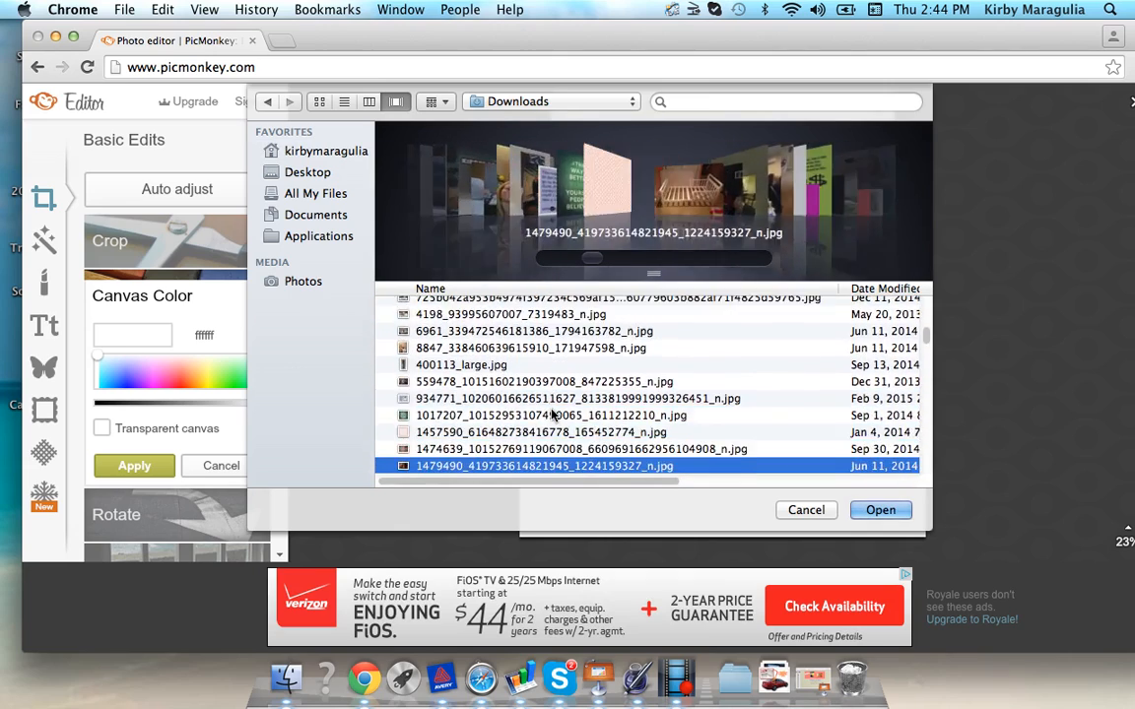
key(Down)
key(Down)
key(Down)
key(Down)
key(Down)
key(Down)
key(Down)
key(Down)
key(Down)
key(Down)
key(Down)
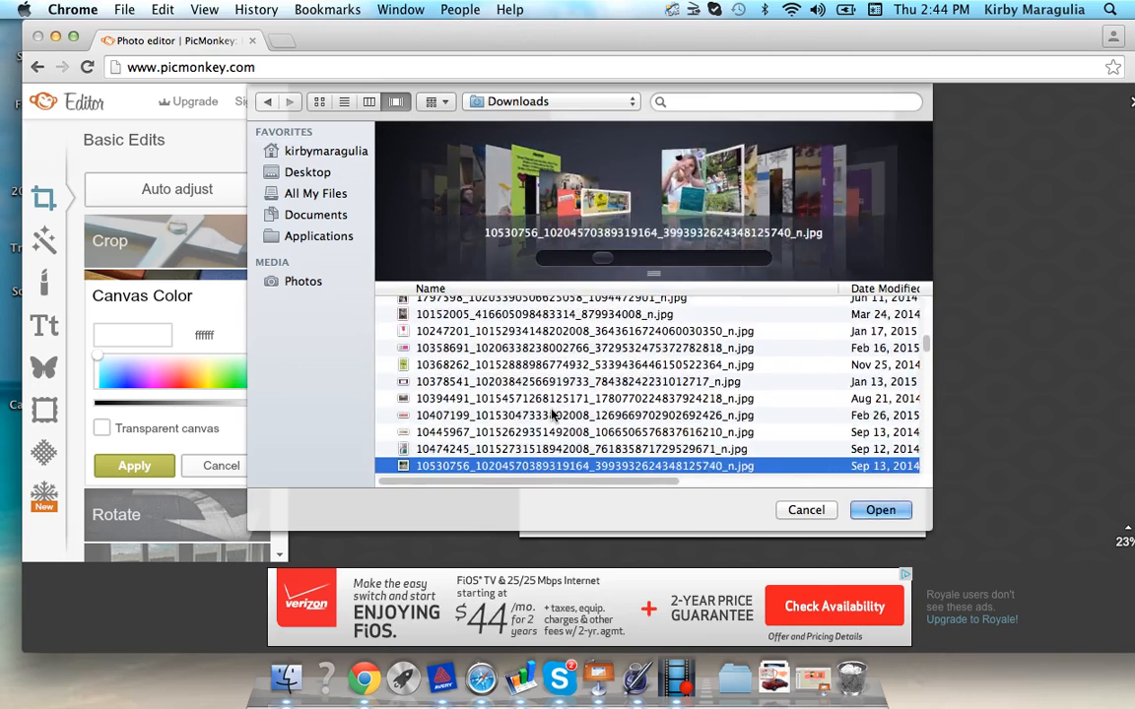
key(Down)
key(Down)
key(Down)
key(Down)
key(Down)
key(Down)
key(Down)
key(Down)
key(Down)
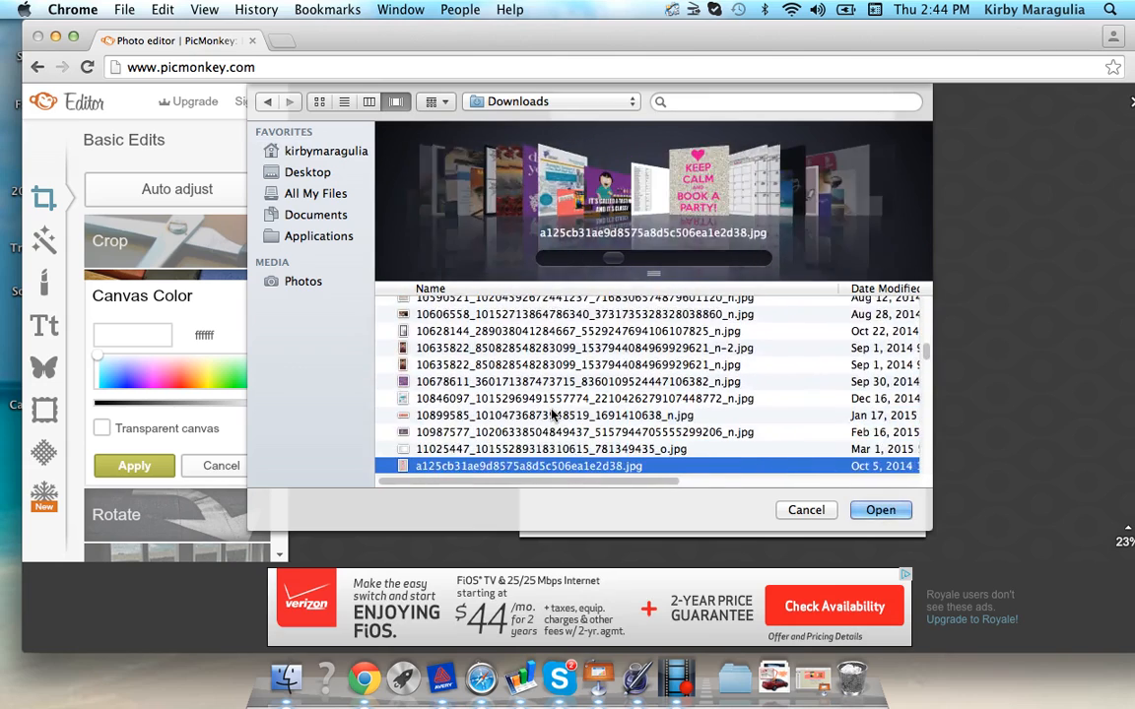
key(Up)
key(Up)
key(Up)
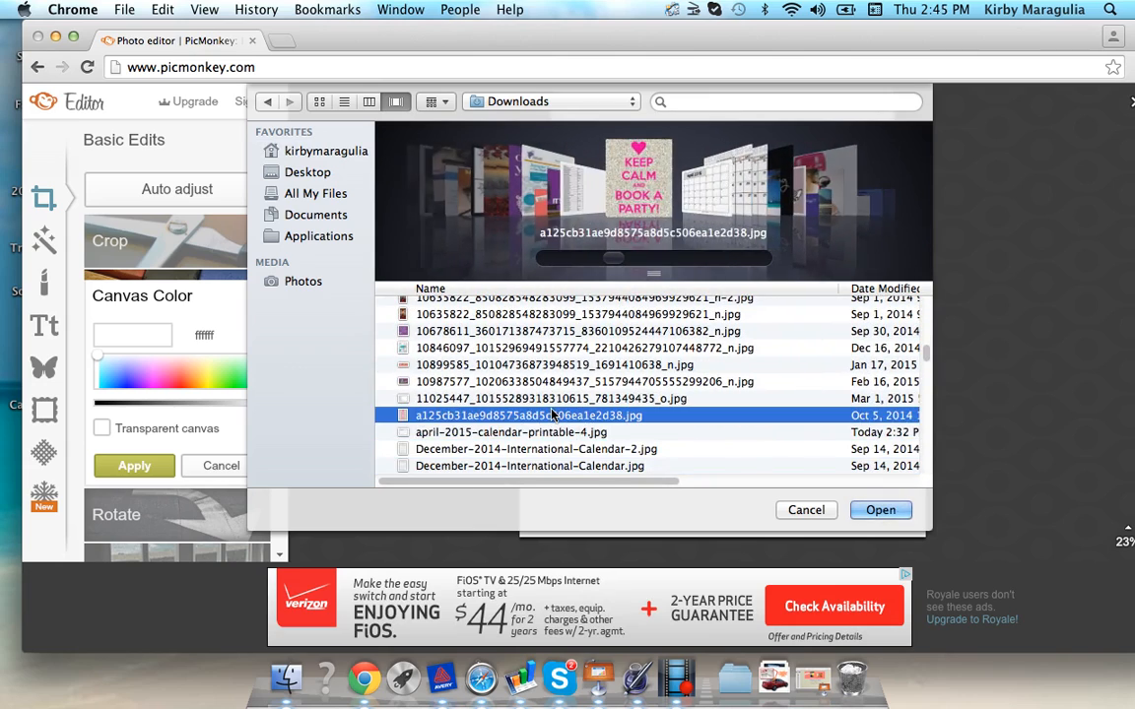
key(Down)
click(880, 511)
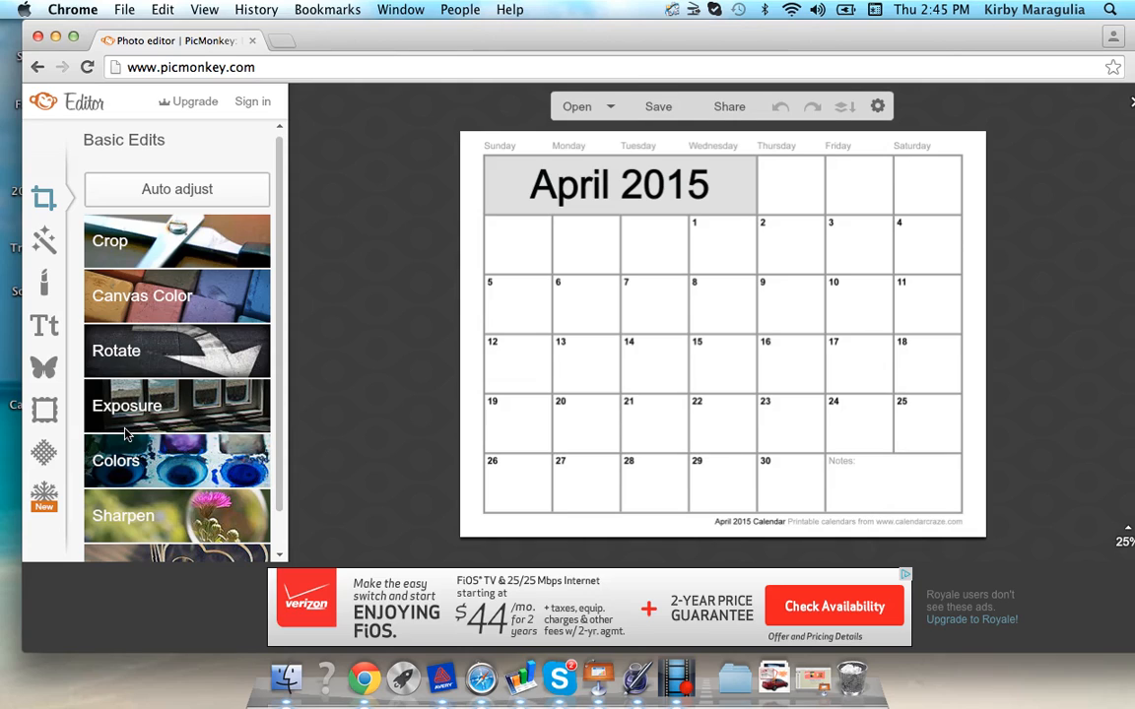
- Add the purple four-petal flower from the Graphic Blooms overlays and shrink it to fit the Thursday, April 2 cell
click(48, 374)
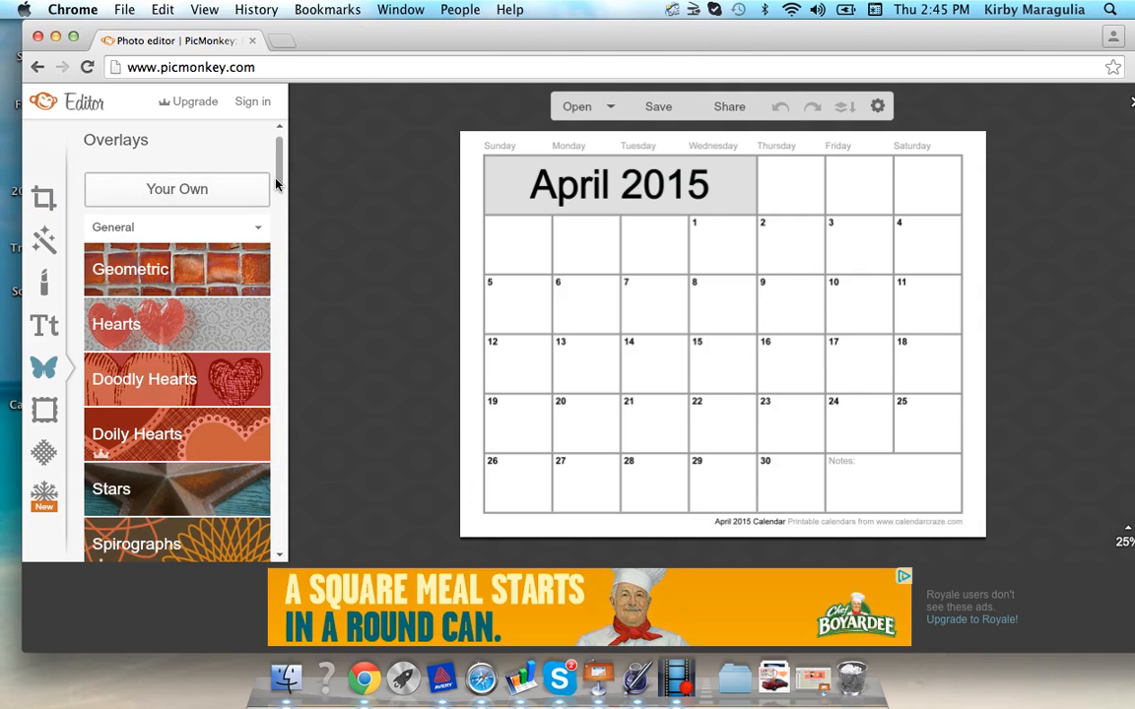
drag(279, 181, 261, 514)
scroll(261, 514, down, 5)
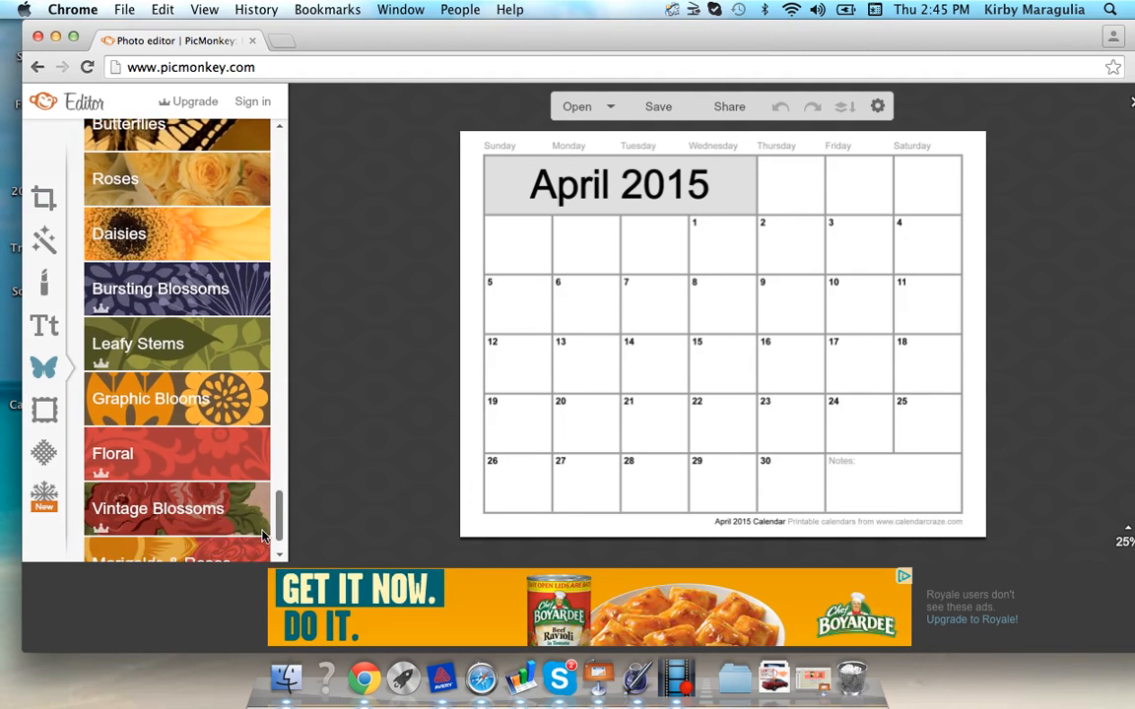
click(205, 366)
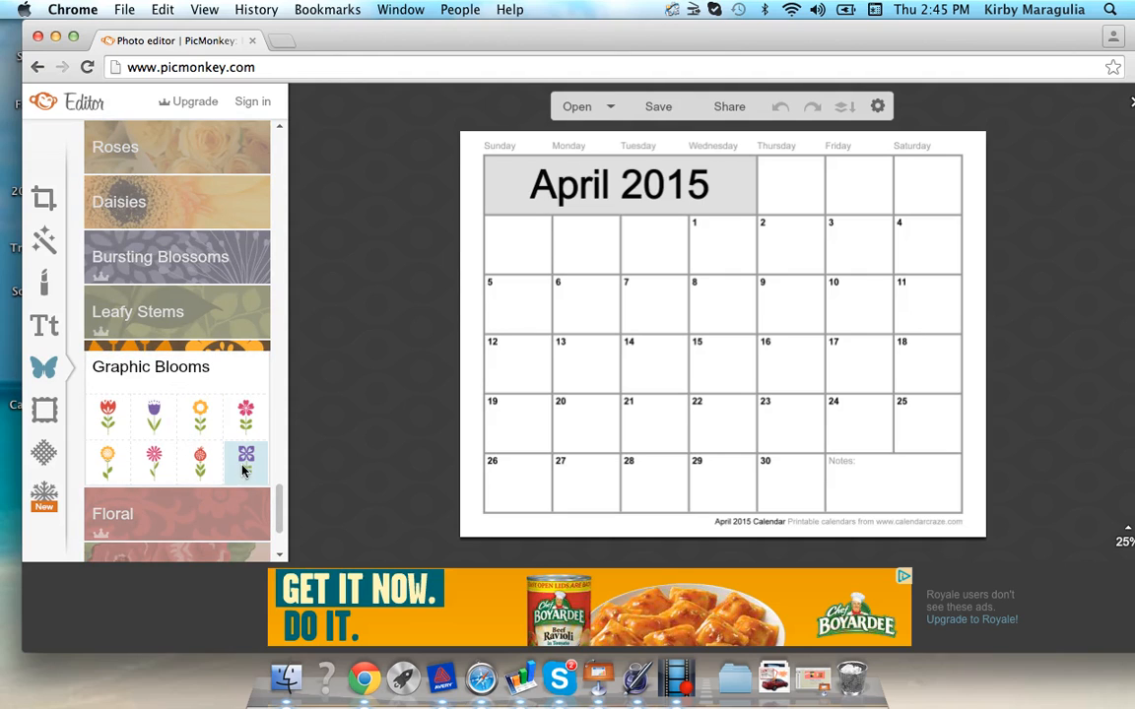
drag(245, 465, 788, 254)
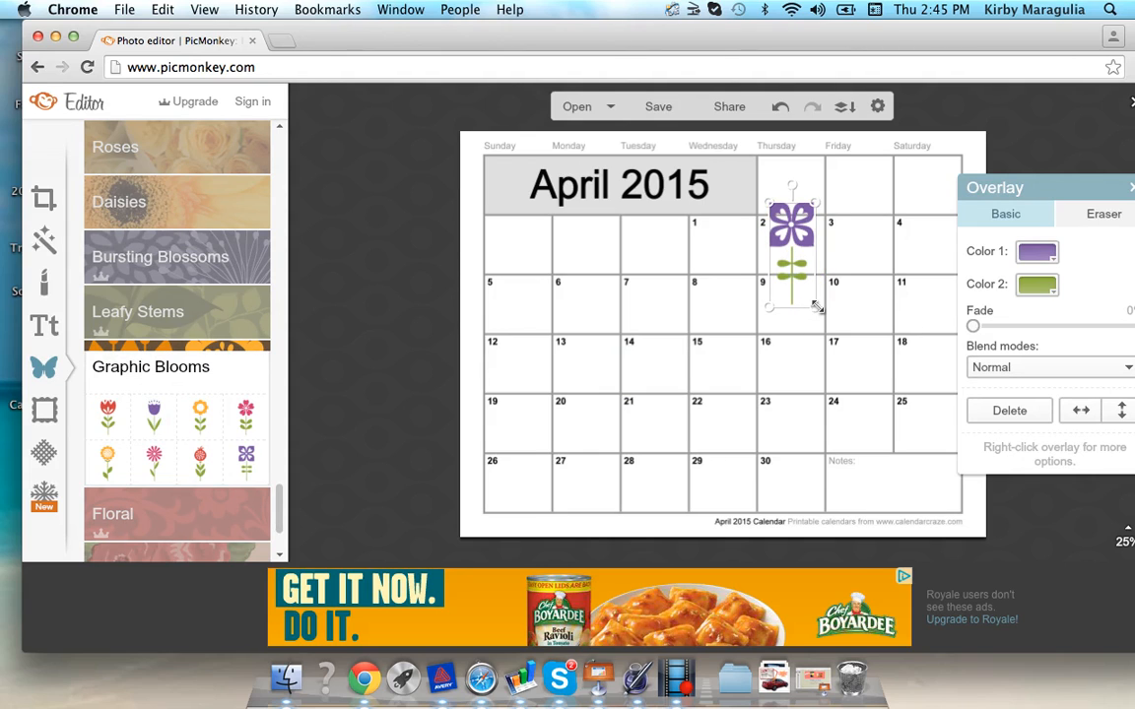
drag(815, 308, 797, 263)
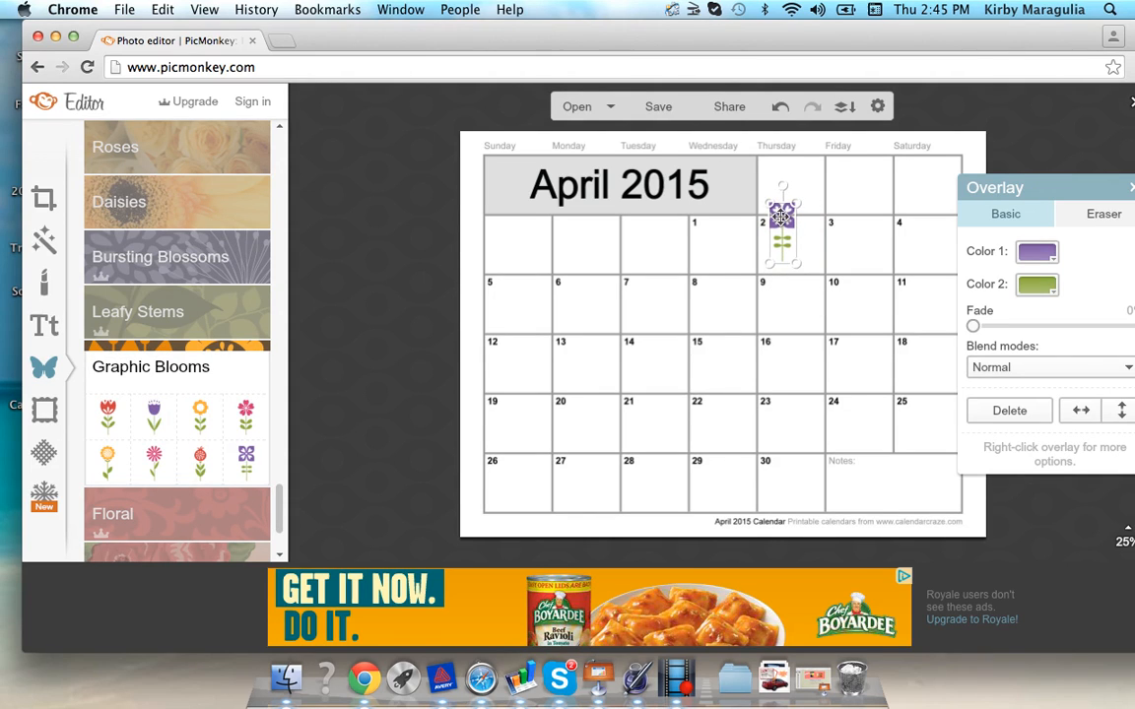
drag(780, 216, 795, 231)
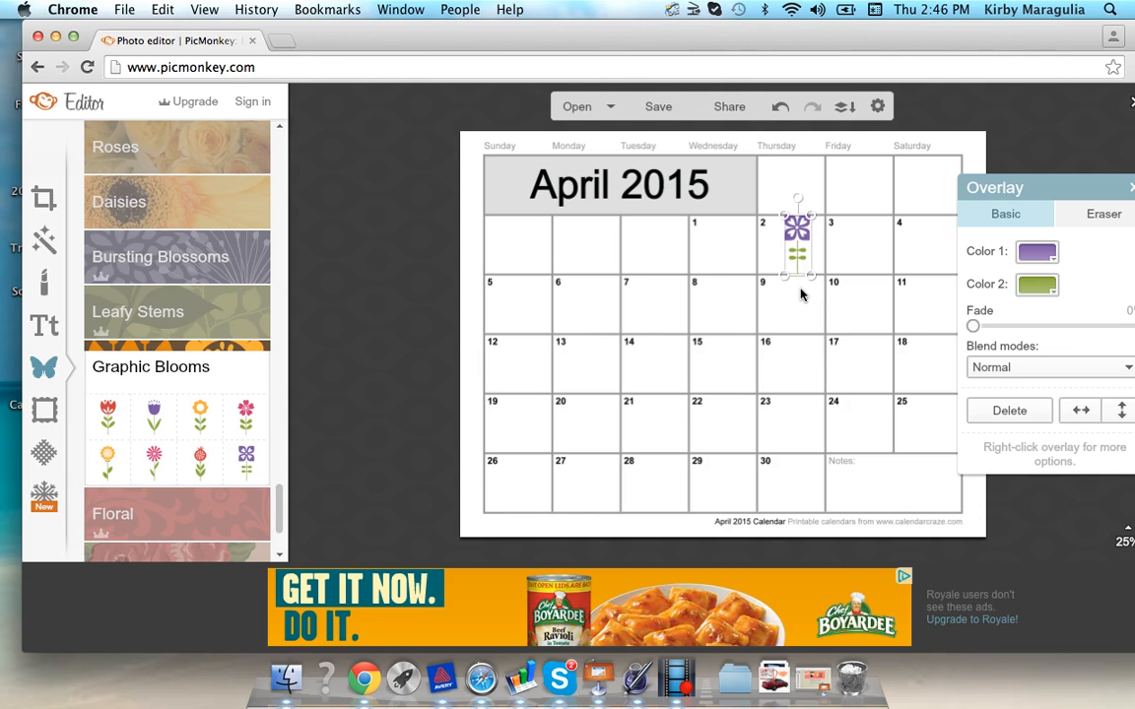
- Duplicate the purple flower overlay onto the Thursday cells for April 9 and April 16
right_click(795, 230)
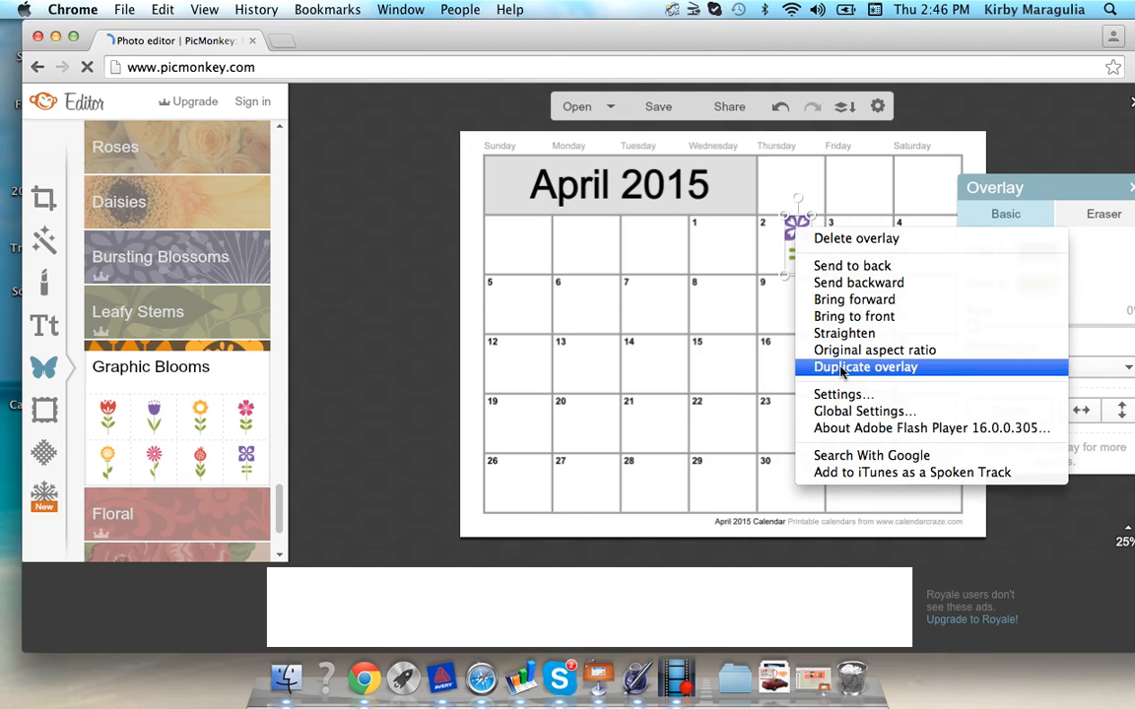
click(895, 370)
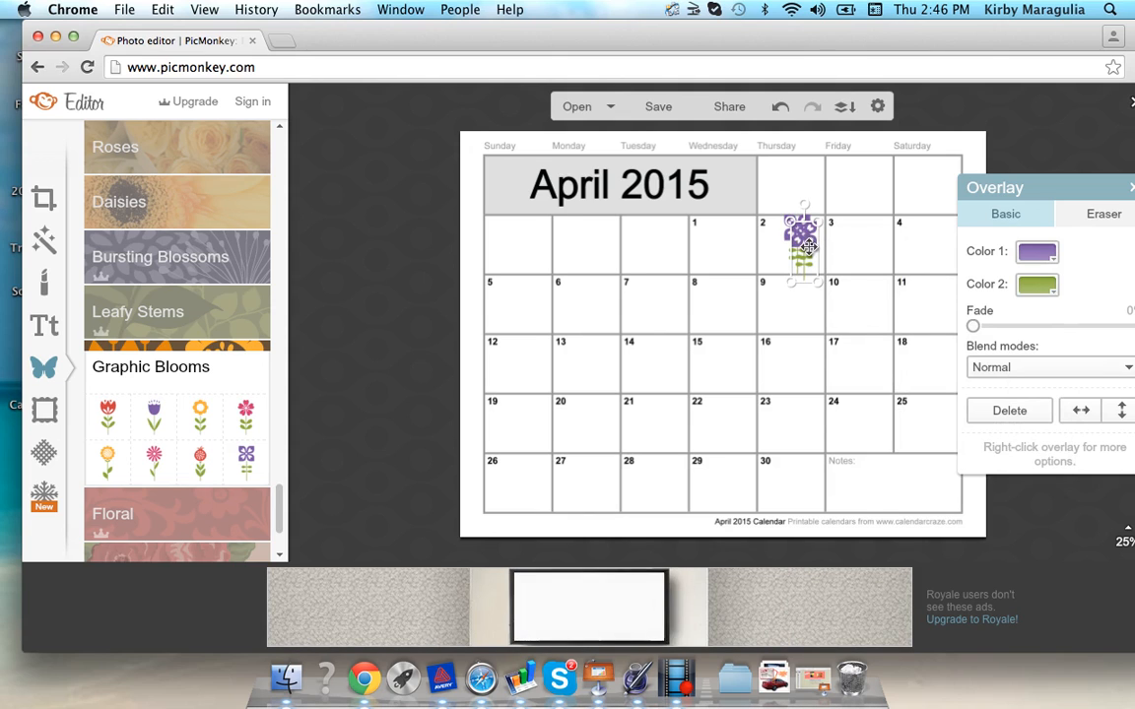
drag(793, 222, 803, 296)
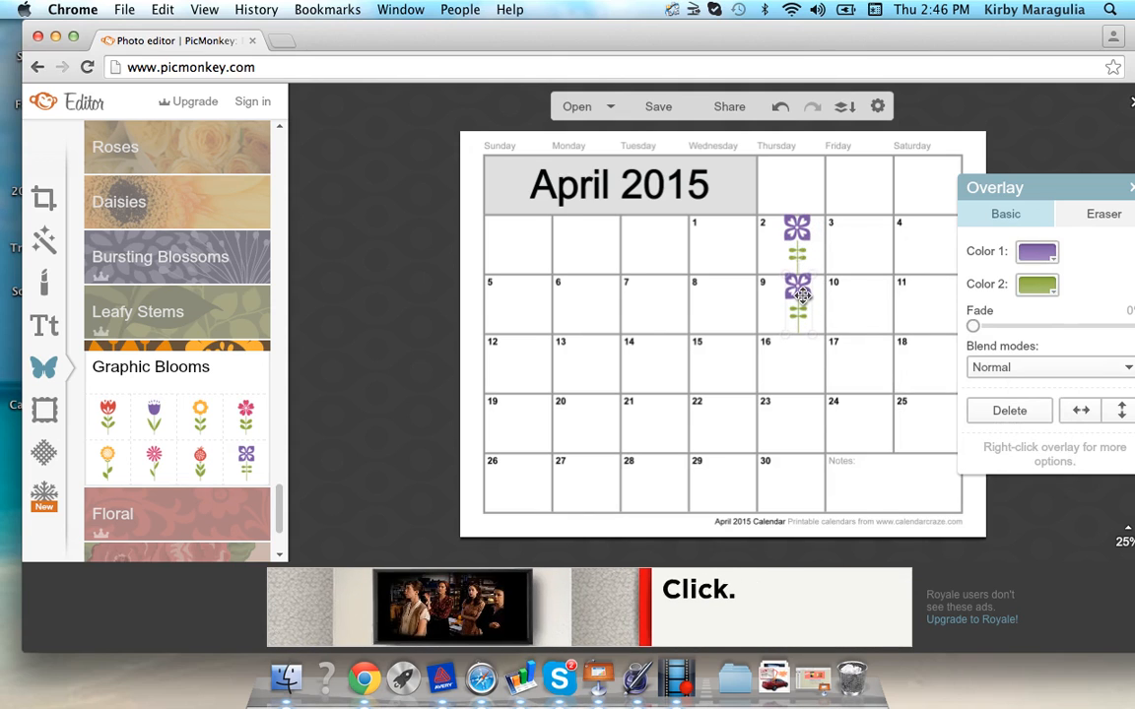
right_click(803, 292)
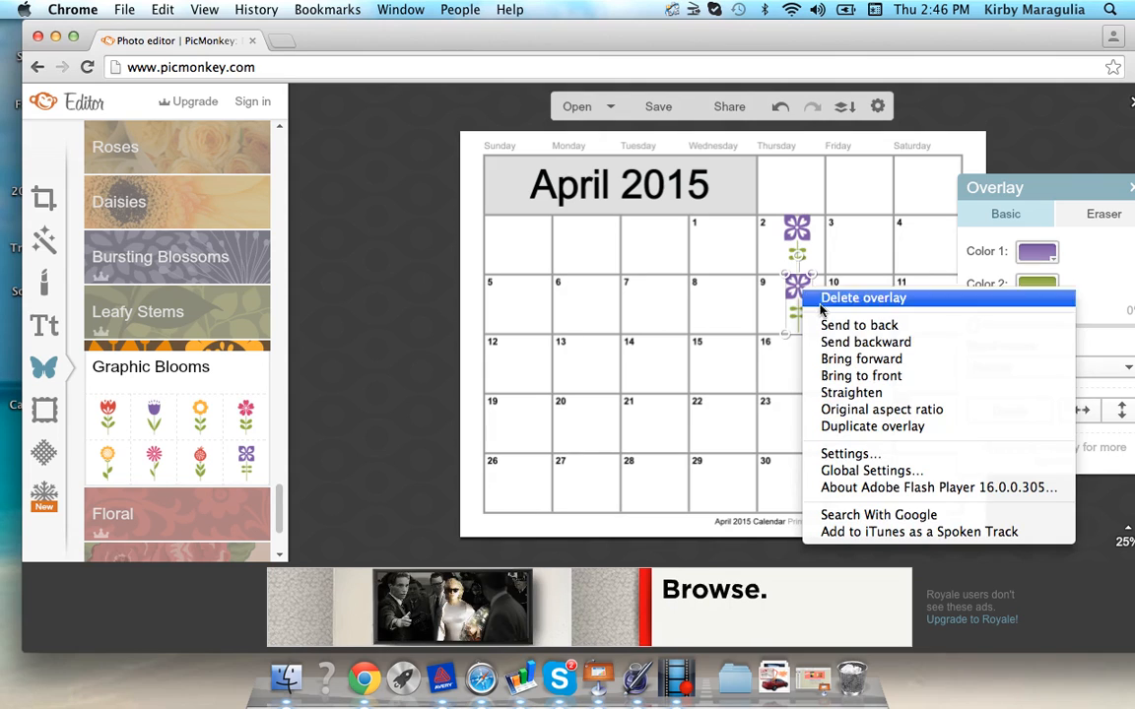
click(872, 425)
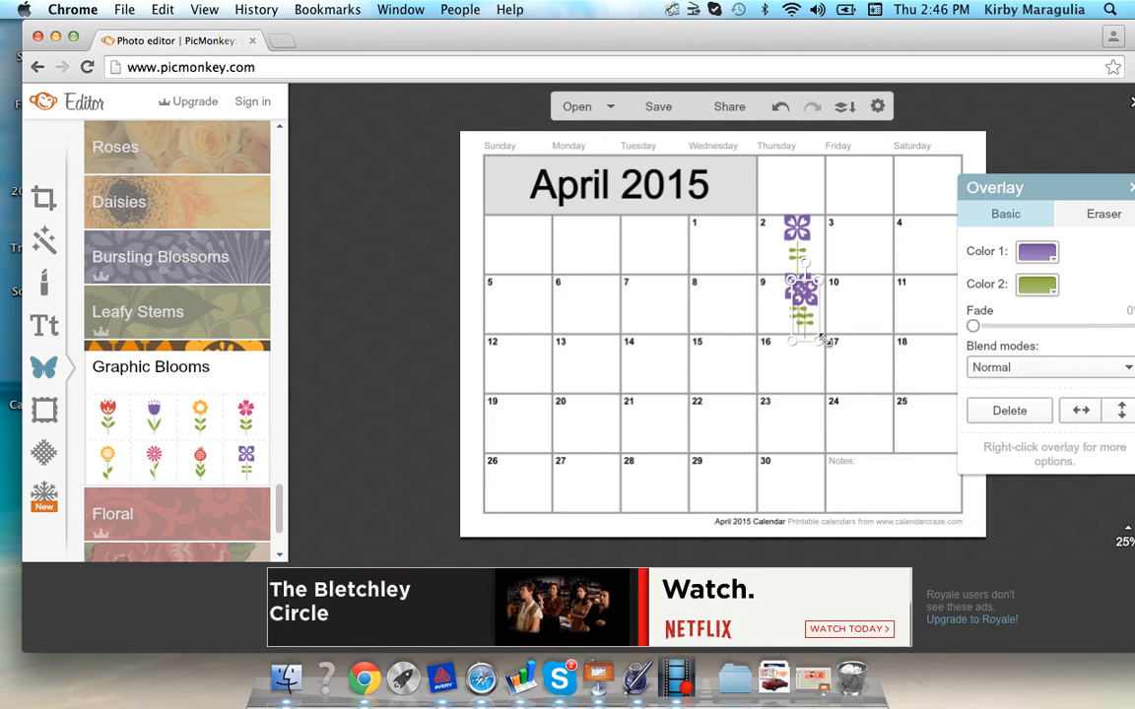
drag(797, 295, 800, 349)
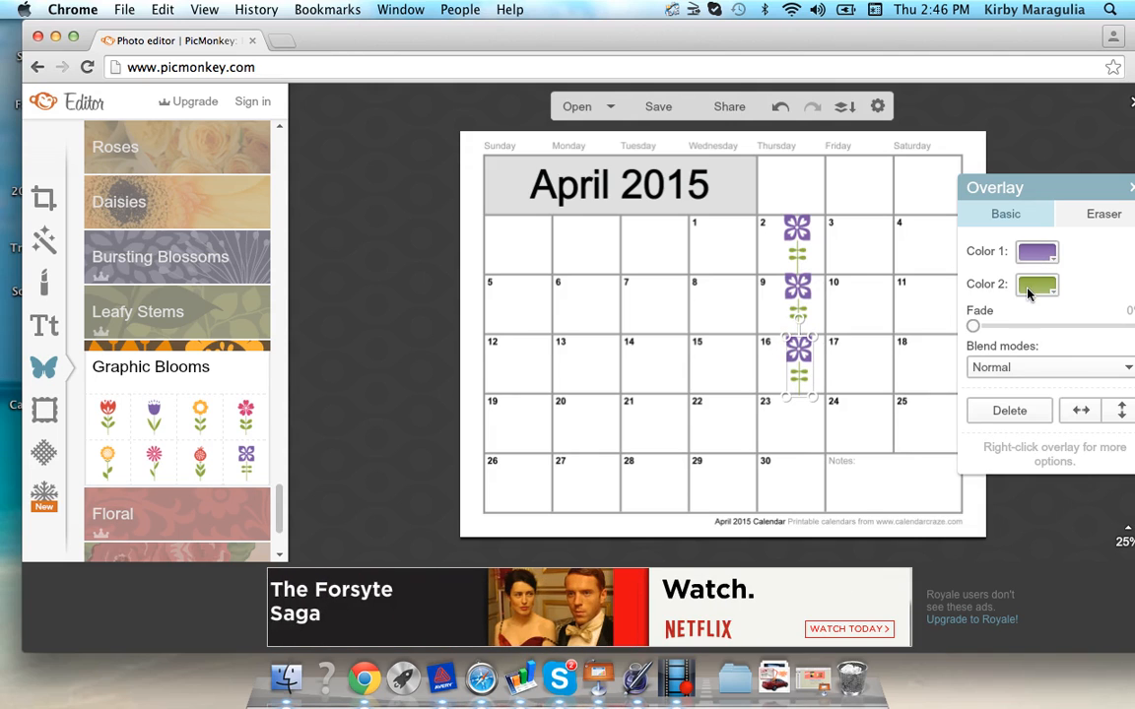
right_click(796, 362)
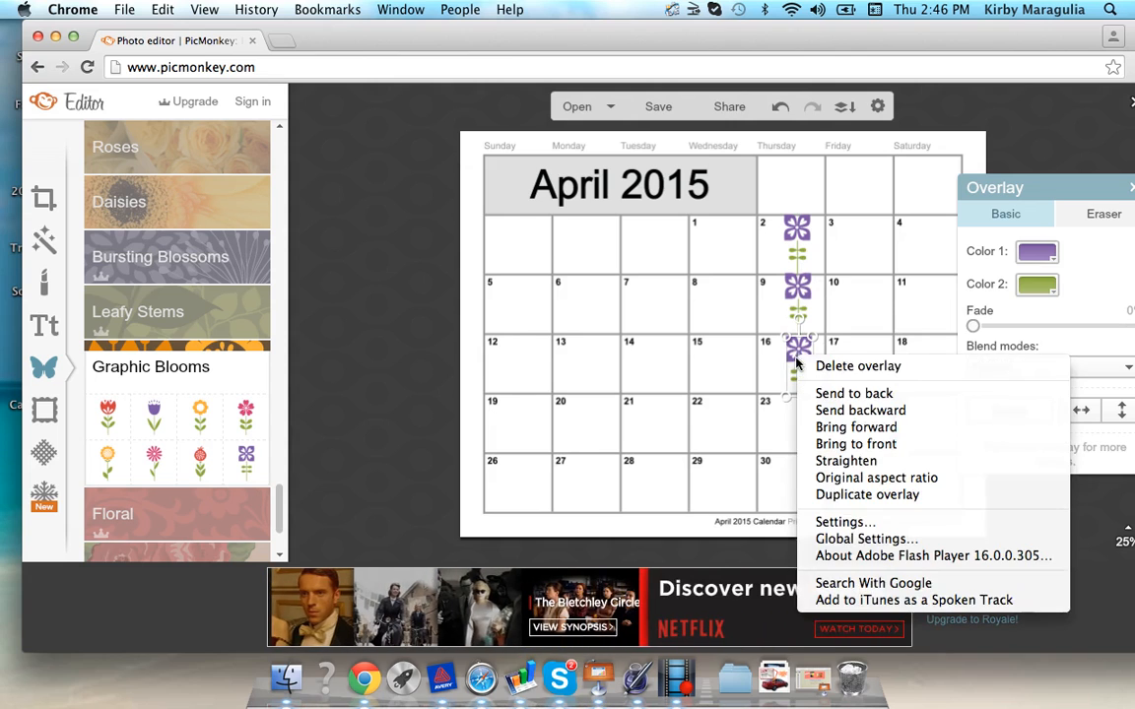
click(828, 495)
mouse_move(806, 351)
mouse_down()
mouse_move(806, 378)
mouse_move(805, 365)
mouse_up()
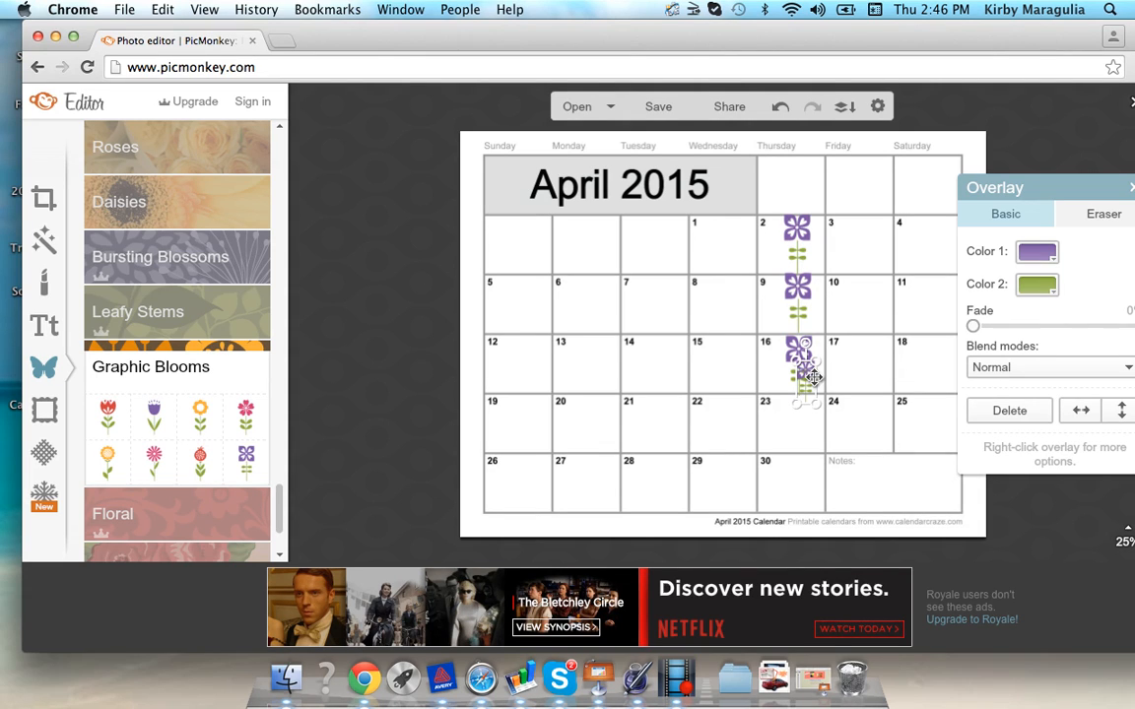
drag(806, 381, 770, 402)
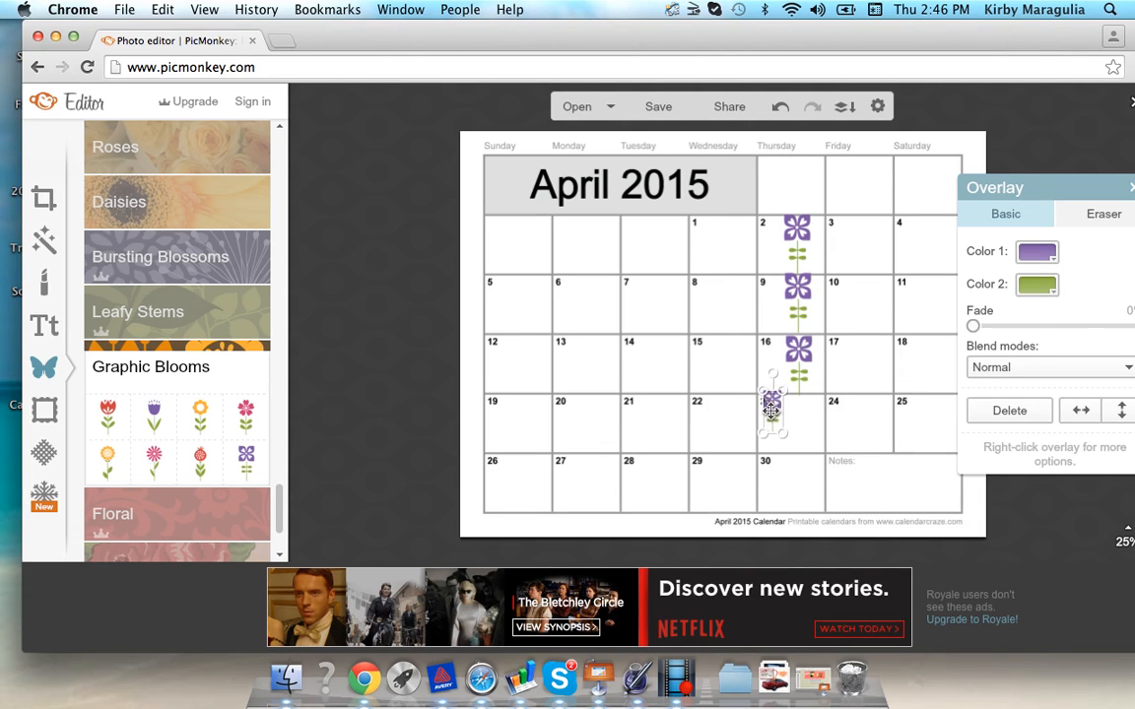
right_click(774, 404)
click(831, 403)
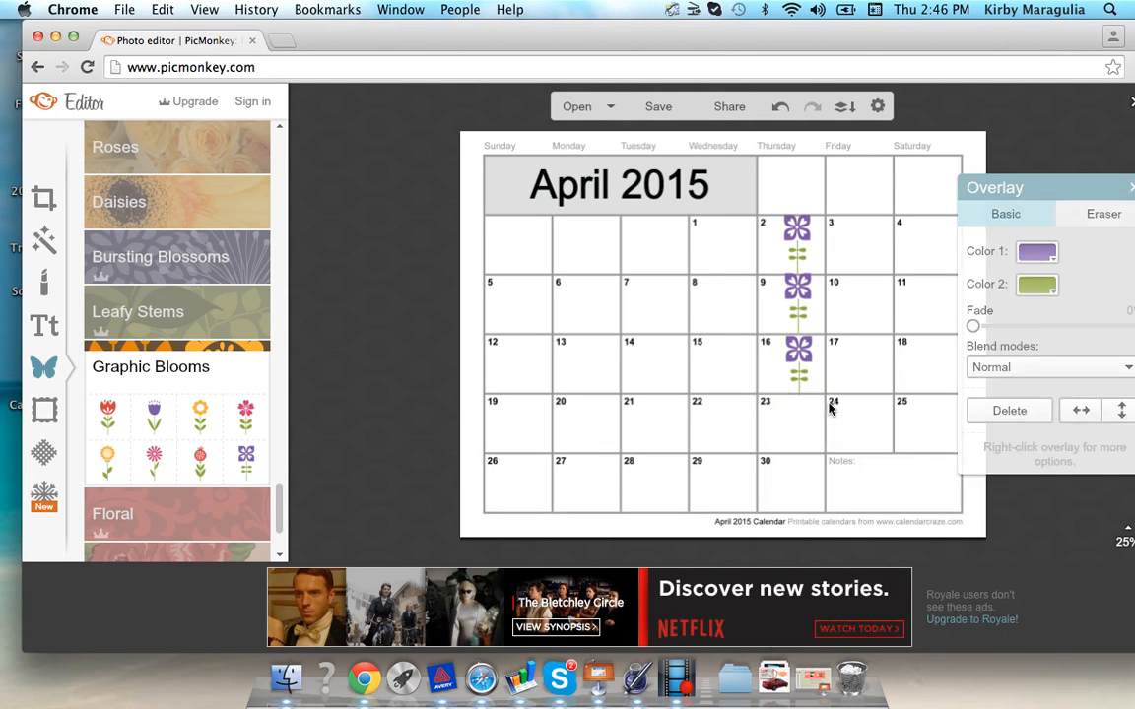
- Duplicate the April 16 flower overlay and place the copy in the Thursday, April 23 cell
click(800, 355)
right_click(801, 357)
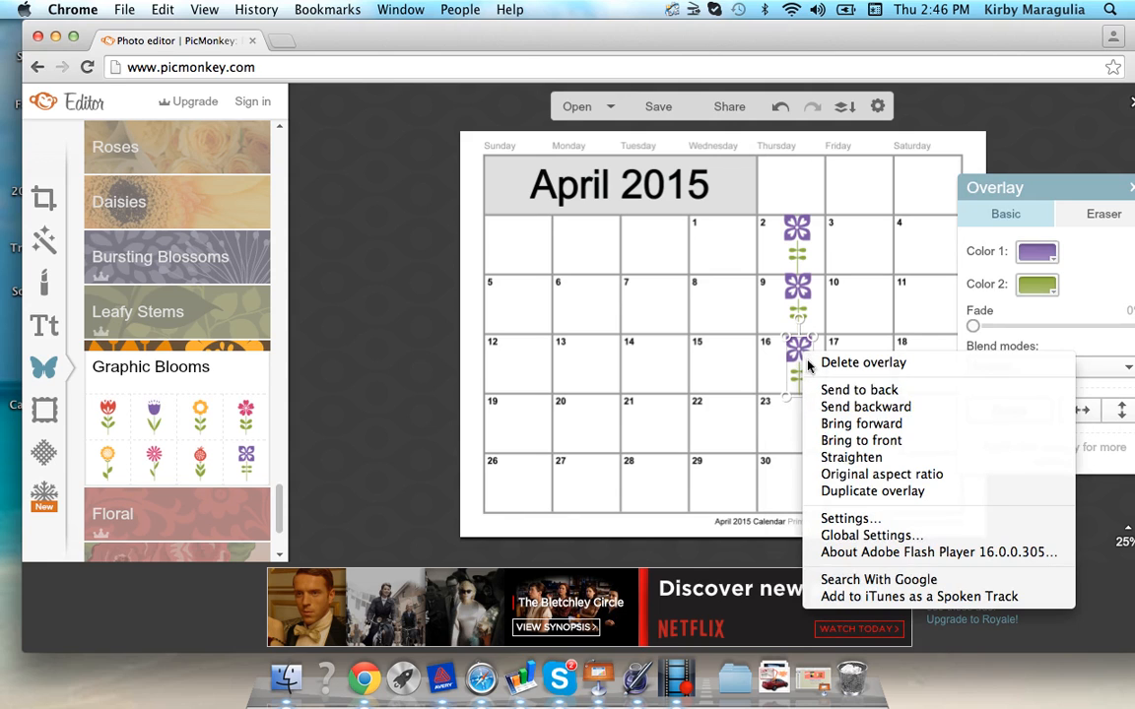
click(847, 491)
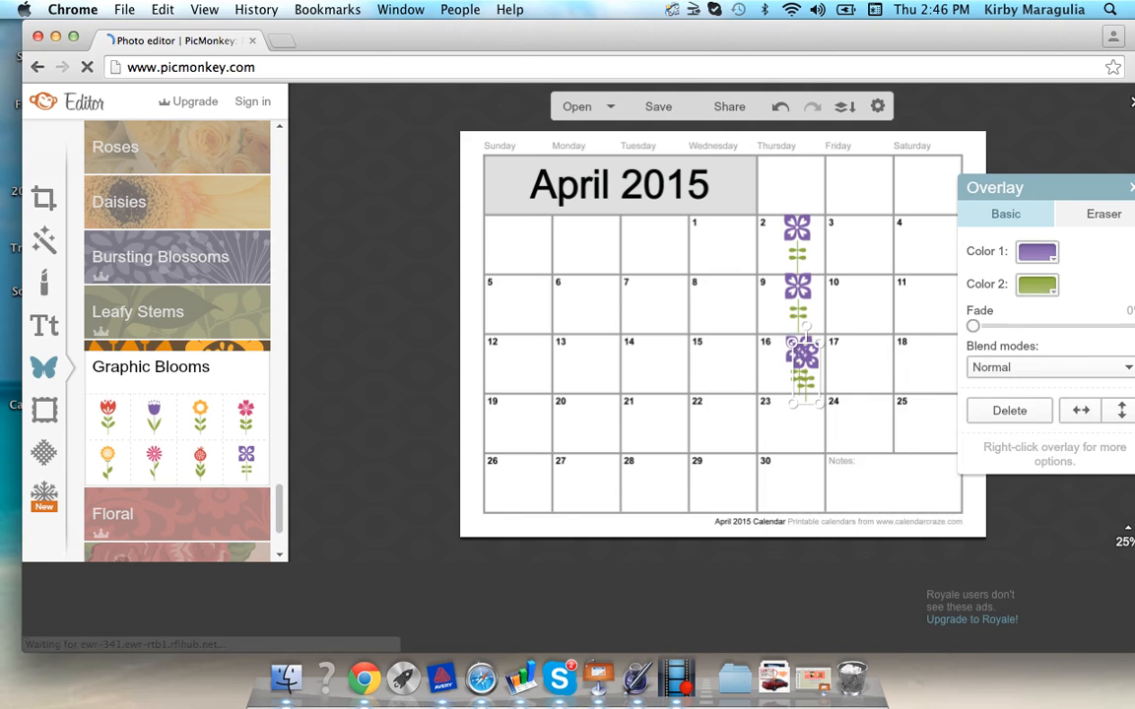
drag(817, 371, 805, 415)
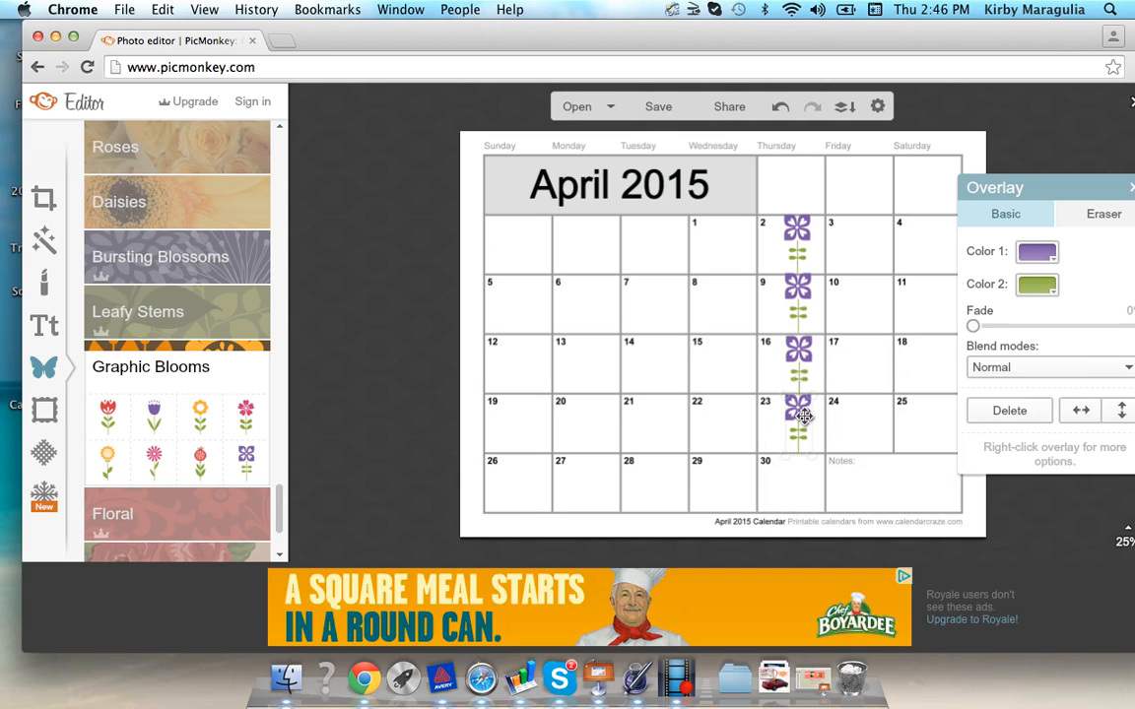
- Duplicate the April 23 purple flower overlay, place the copy in the Thursday, April 30 cell, and close the overlay settings
right_click(804, 394)
click(839, 529)
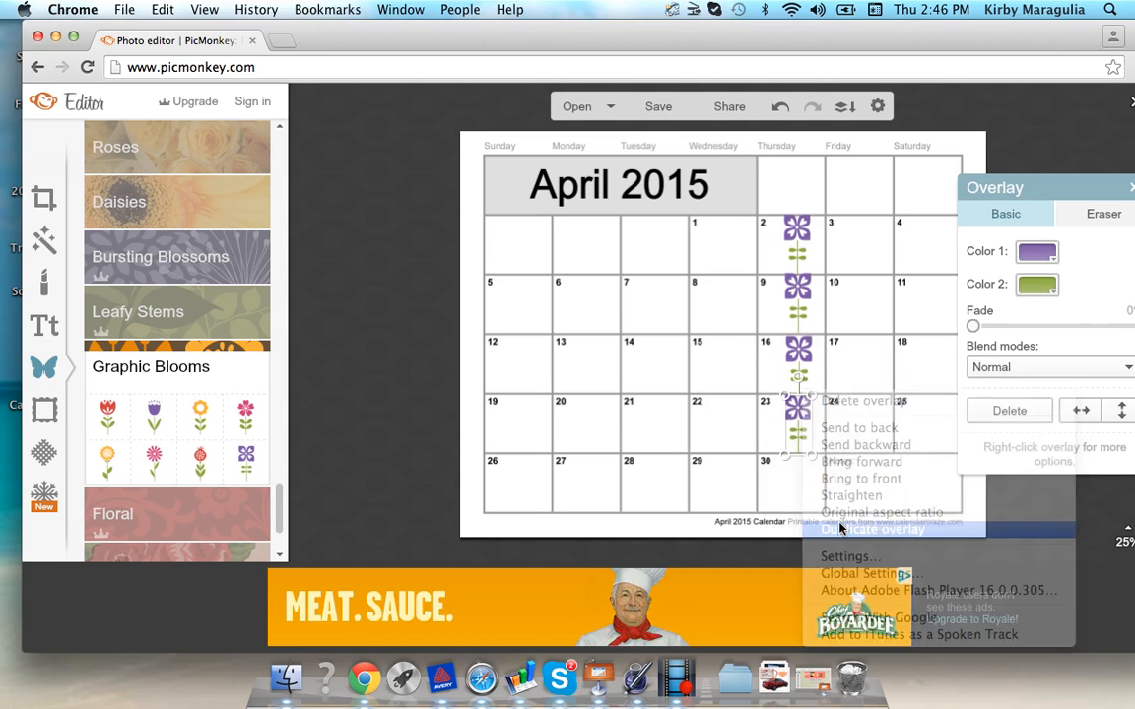
drag(804, 418, 798, 470)
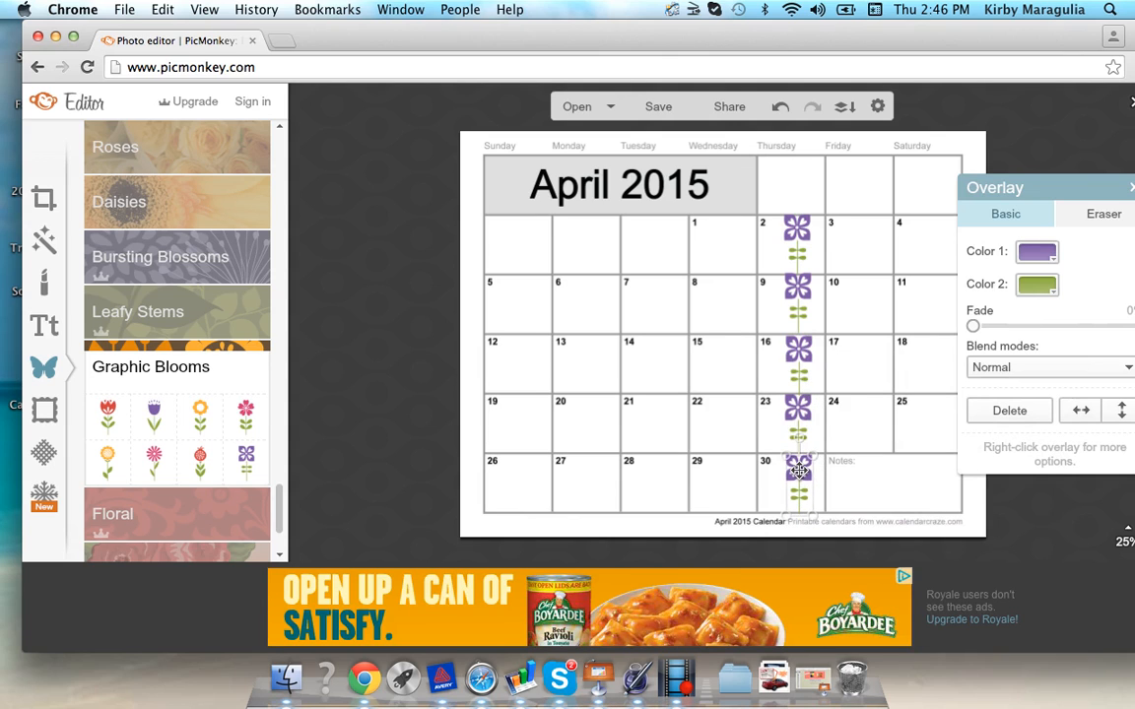
drag(1062, 188, 957, 165)
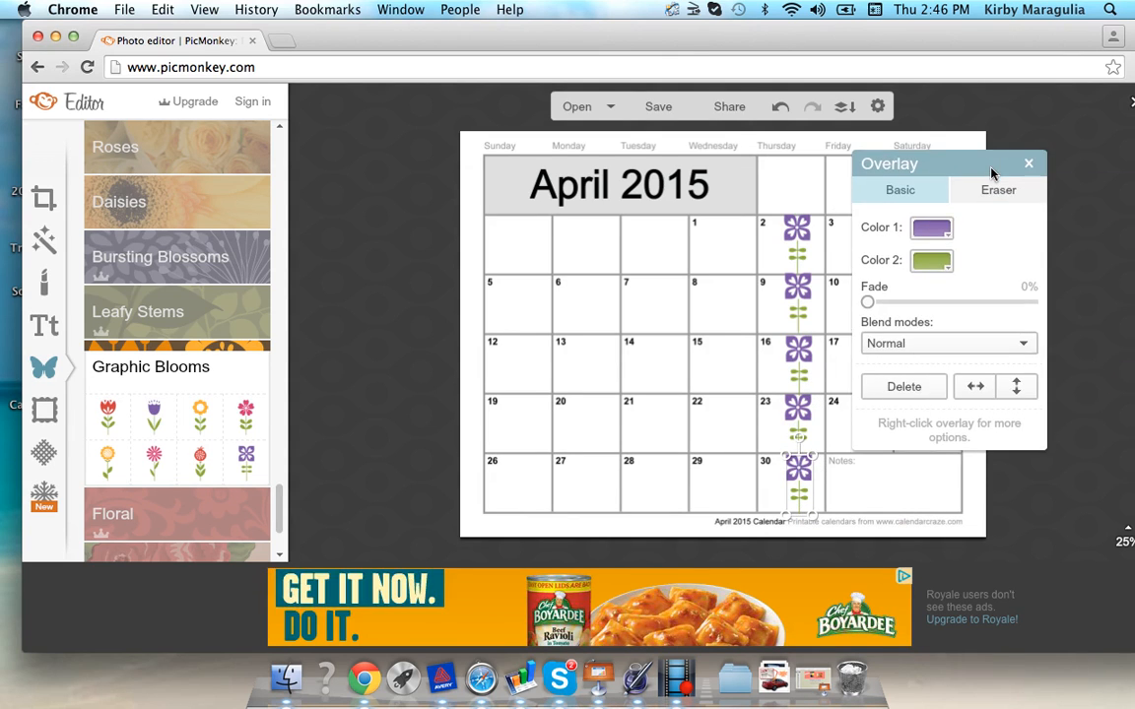
click(1029, 165)
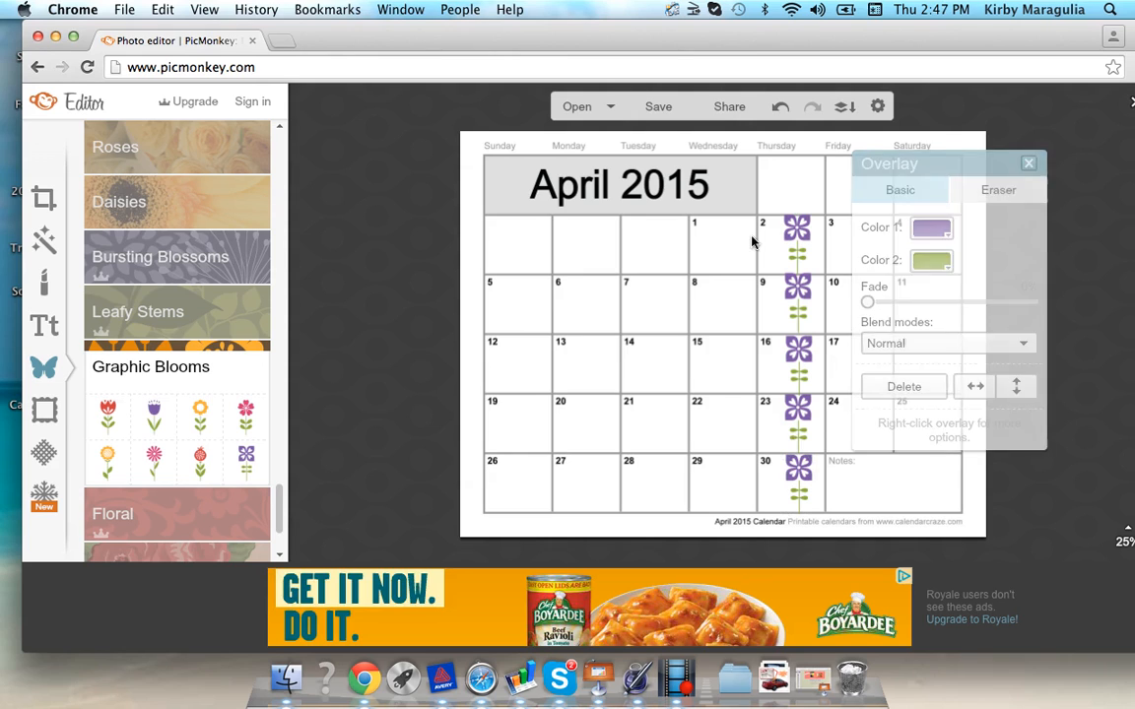
- Add the red tulip from the Graphic Blooms overlays and recolor its petals pink
click(106, 417)
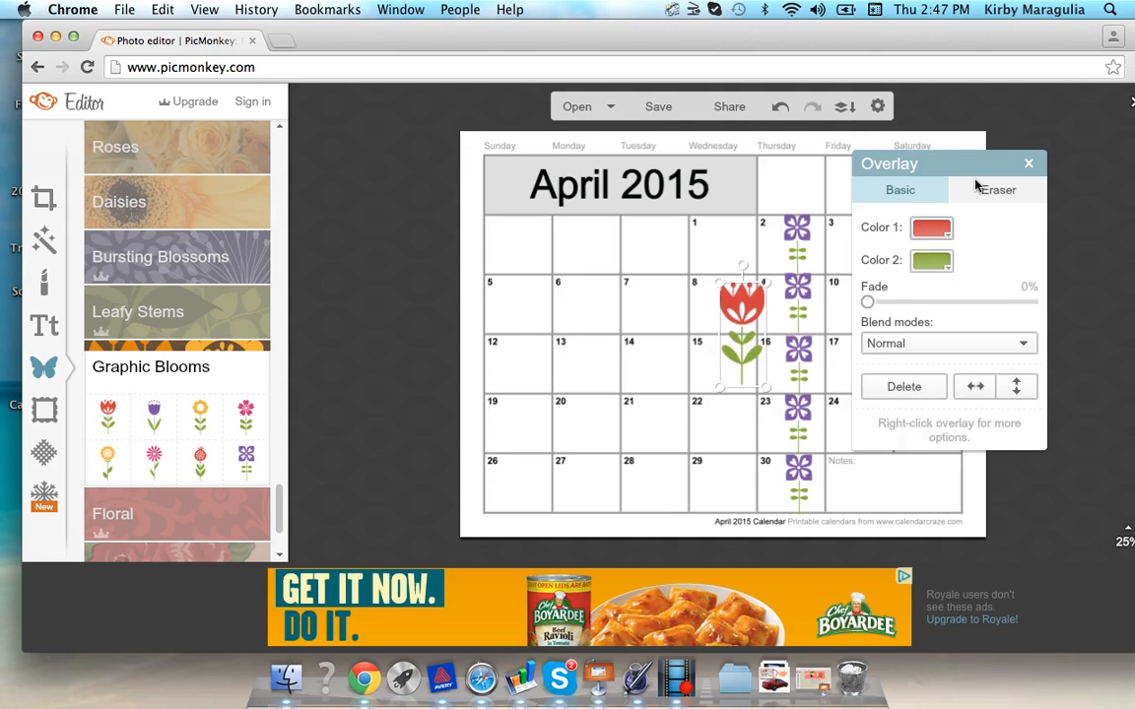
click(946, 237)
click(948, 237)
click(945, 237)
click(948, 237)
click(948, 233)
click(1016, 356)
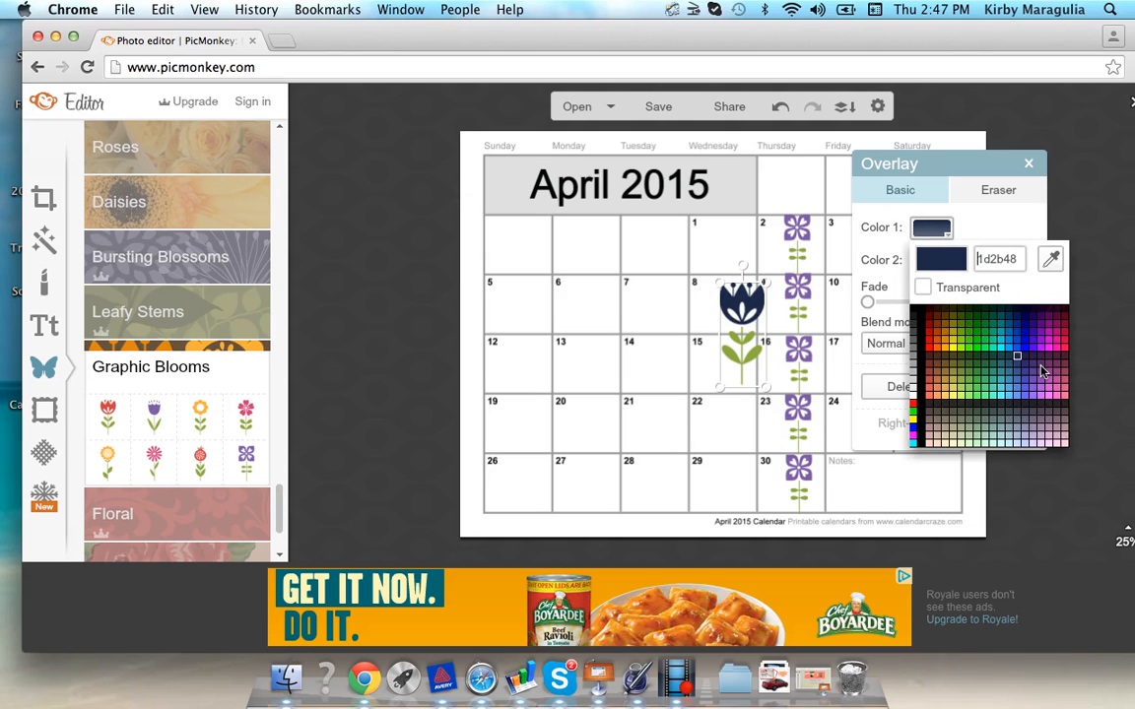
click(1042, 374)
click(1045, 383)
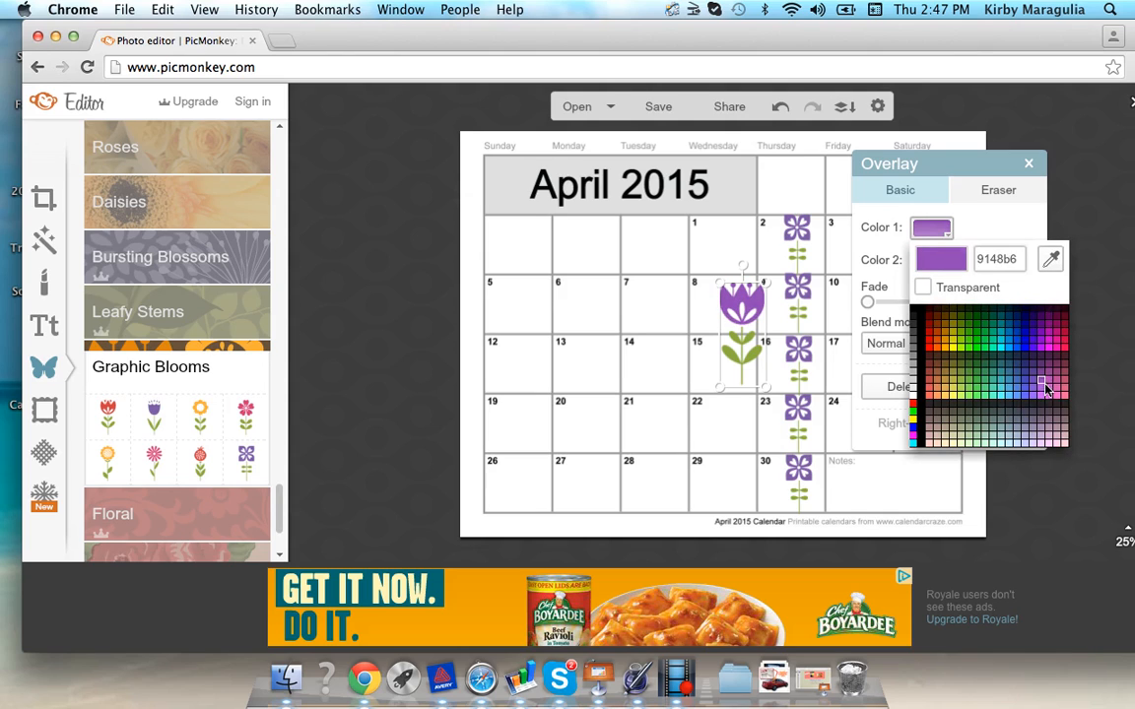
click(1045, 388)
click(1051, 397)
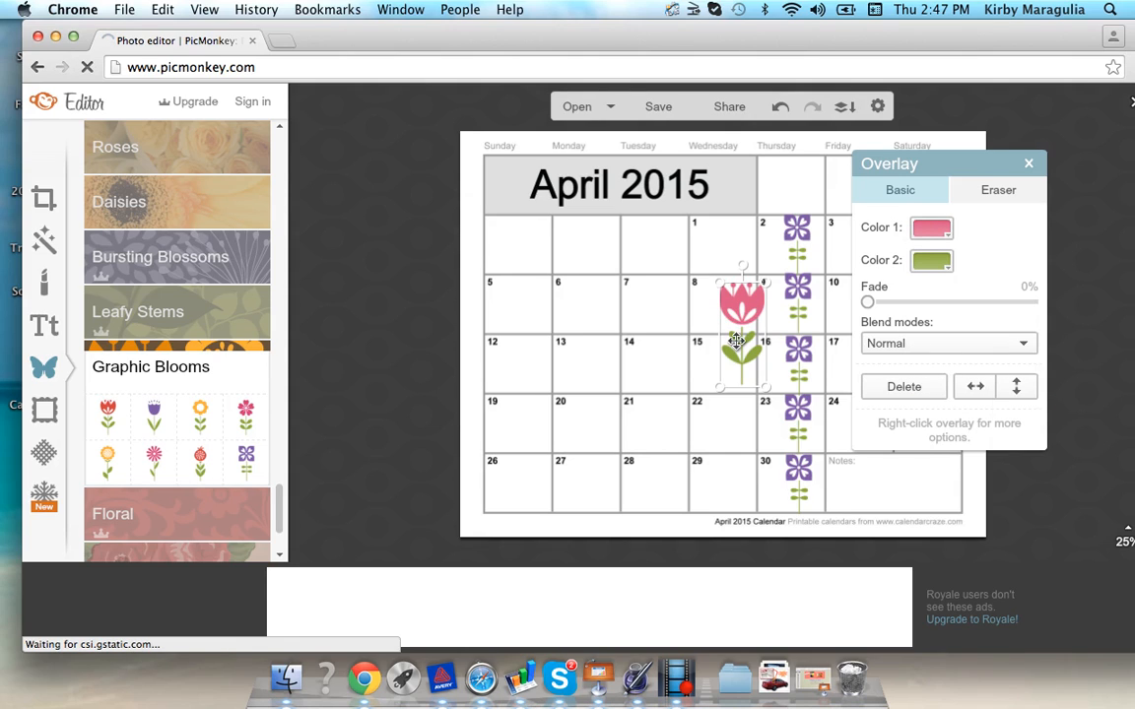
click(1030, 166)
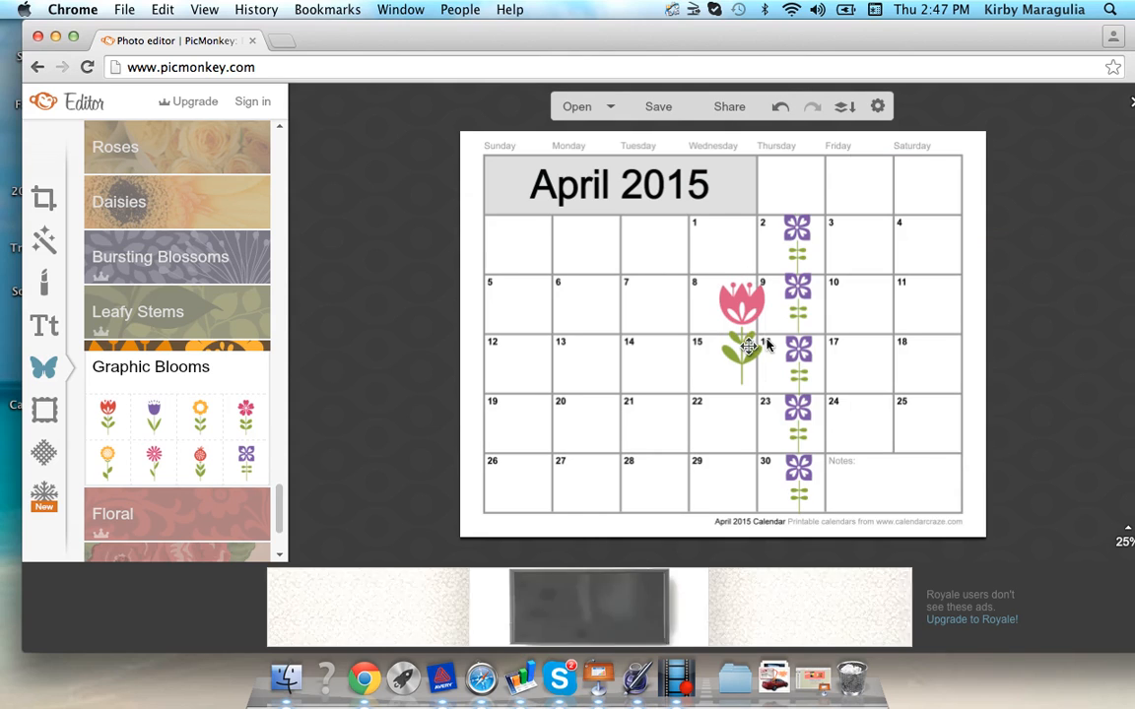
- Shrink the pink tulip overlay to fit one calendar cell and place it in the Friday, April 17 cell
drag(731, 312, 856, 233)
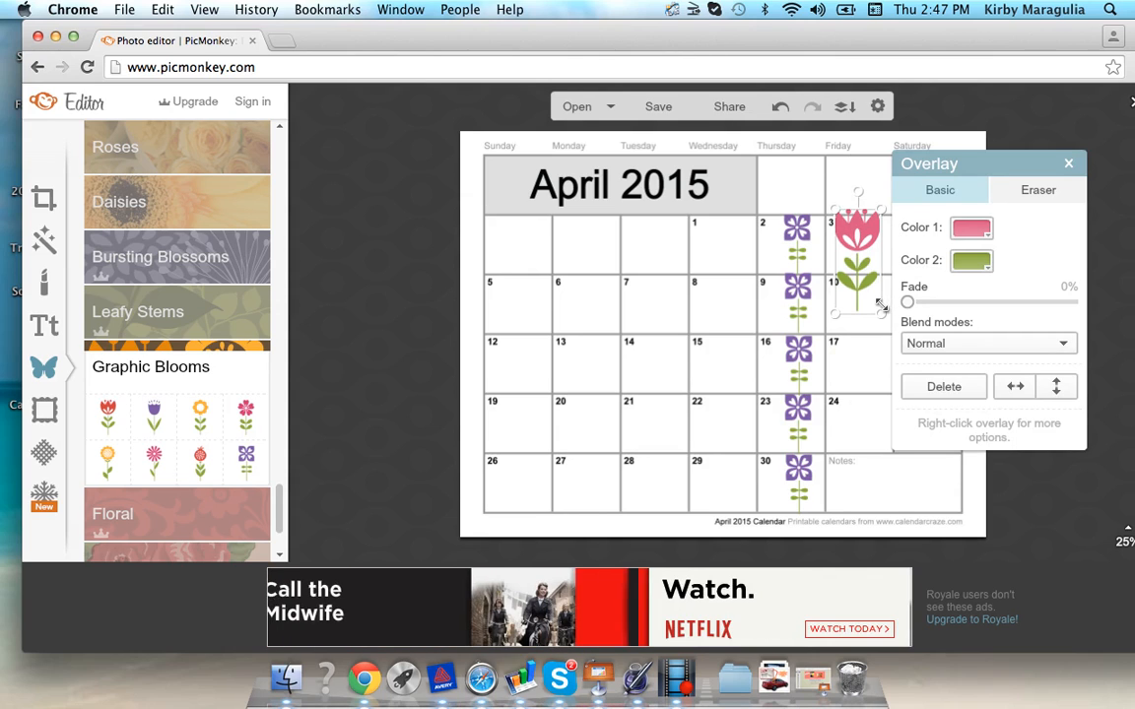
drag(884, 312, 864, 273)
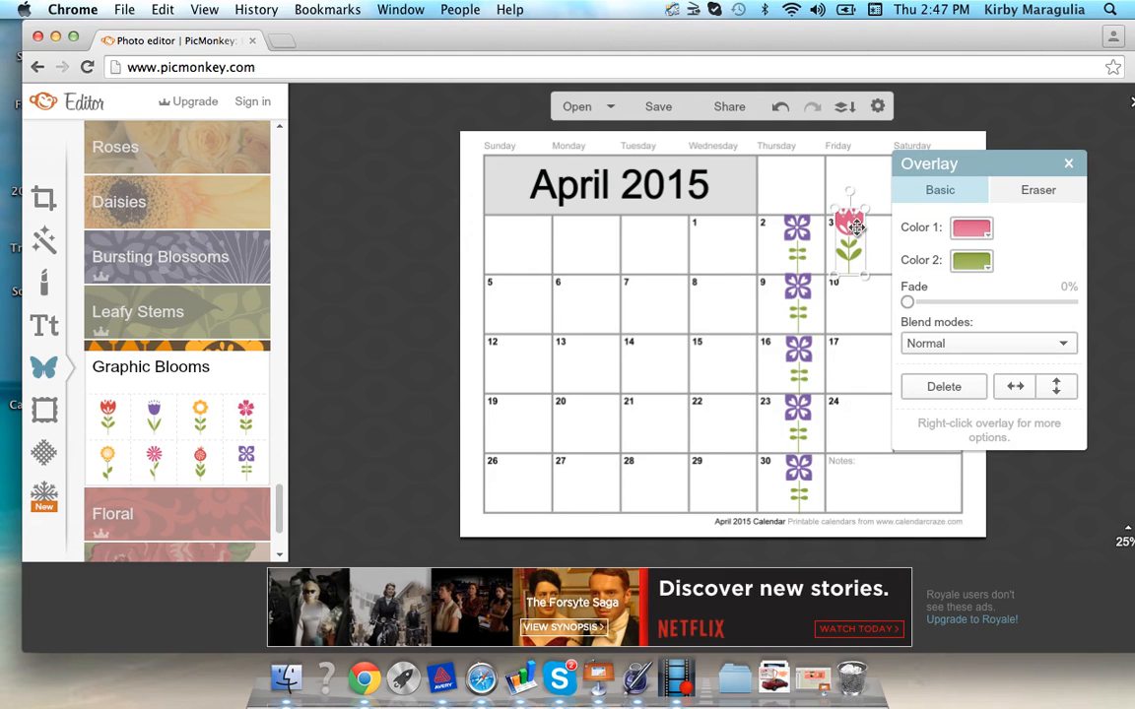
drag(966, 165, 1051, 149)
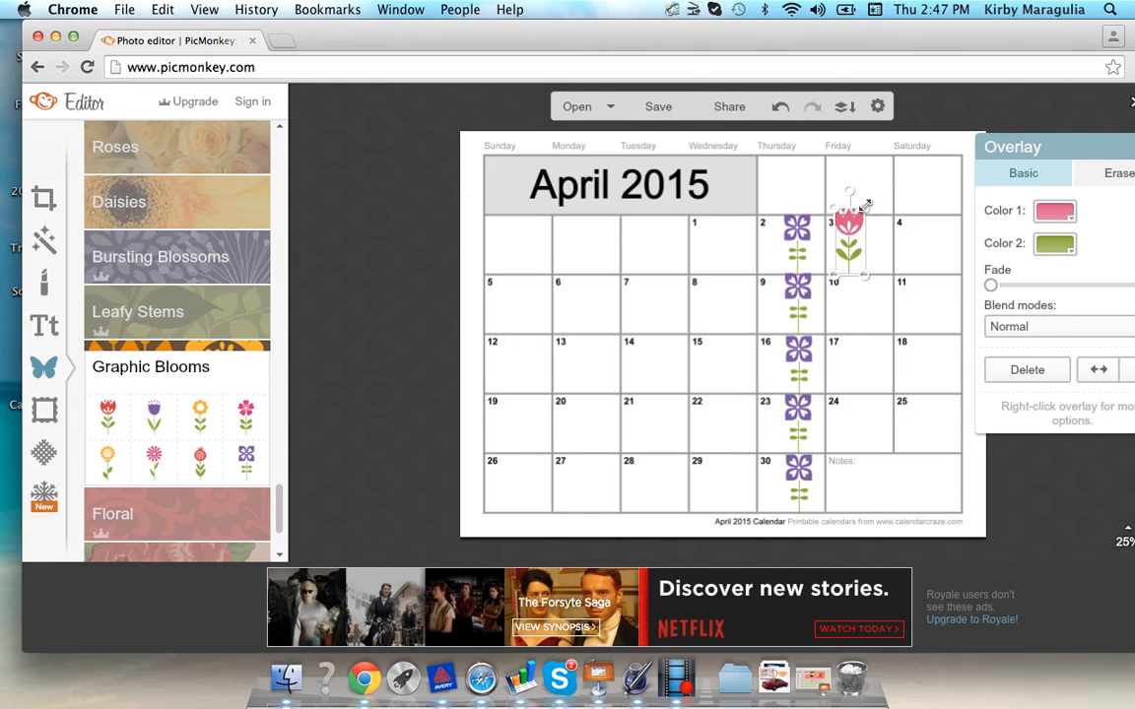
drag(864, 209, 856, 301)
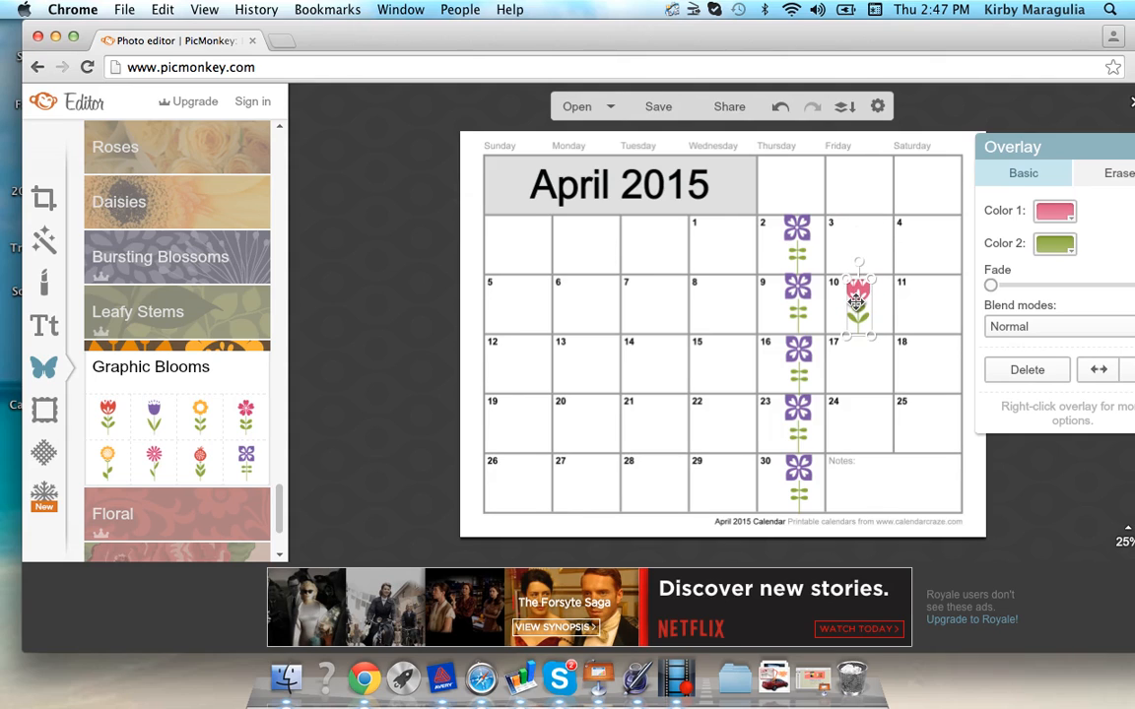
right_click(857, 294)
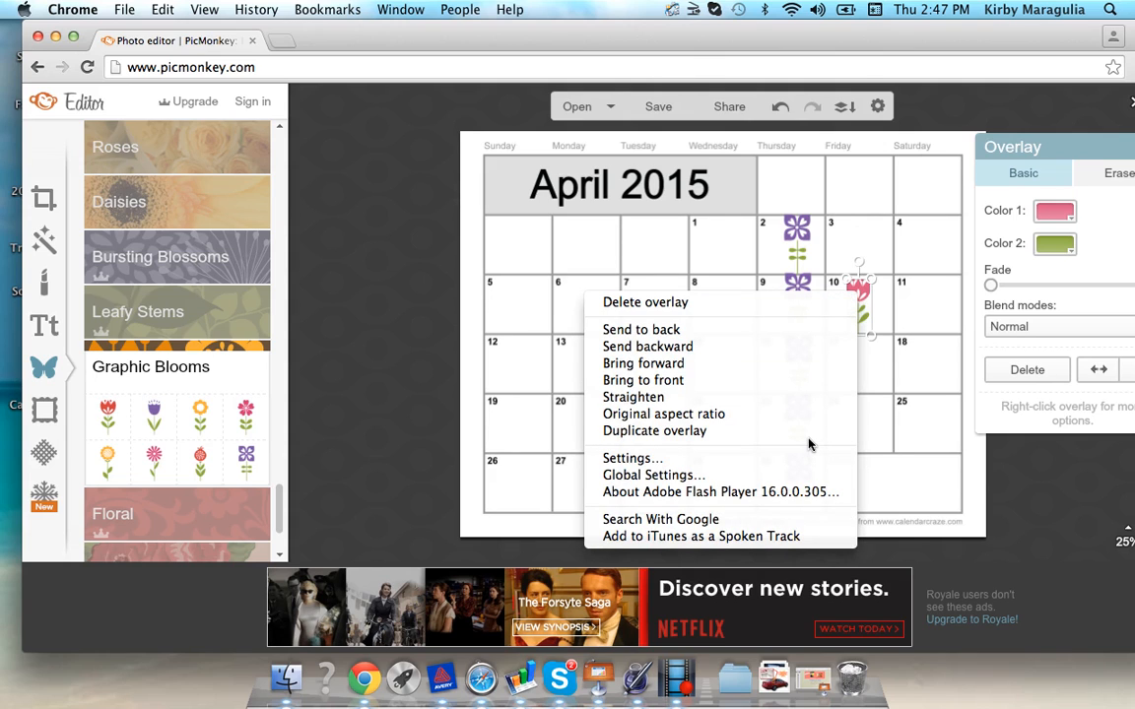
click(859, 293)
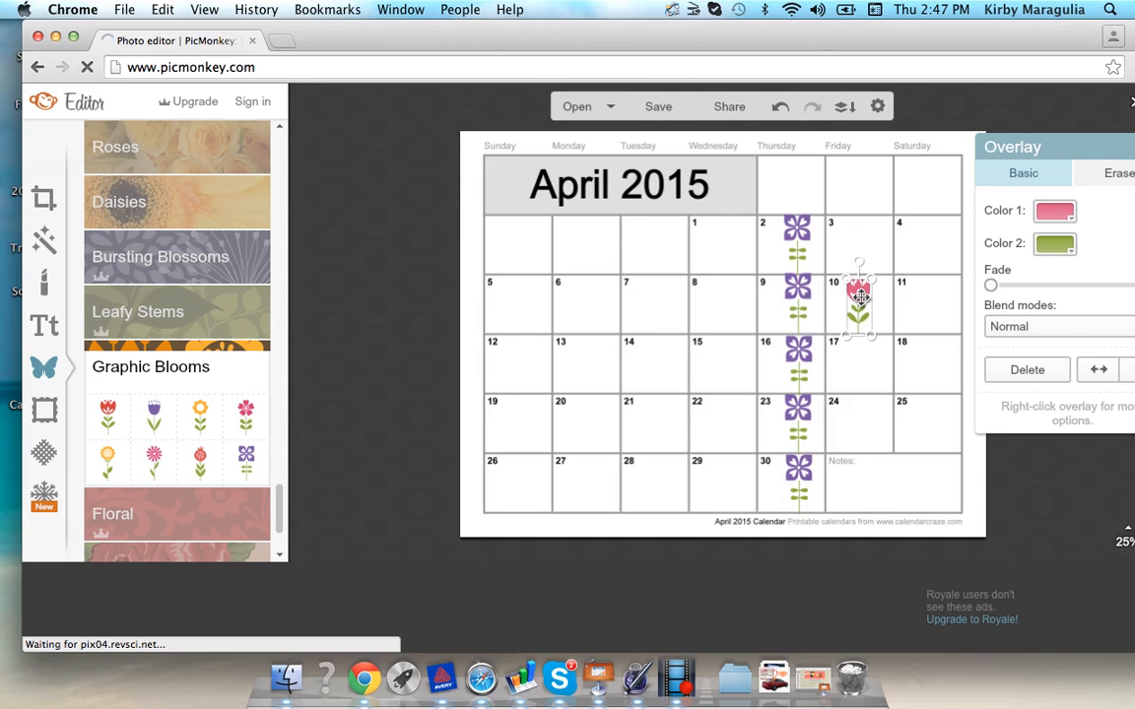
drag(860, 296, 862, 357)
- Duplicate the April 17 tulip overlay and place the copy in the Friday, April 24 cell
right_click(862, 357)
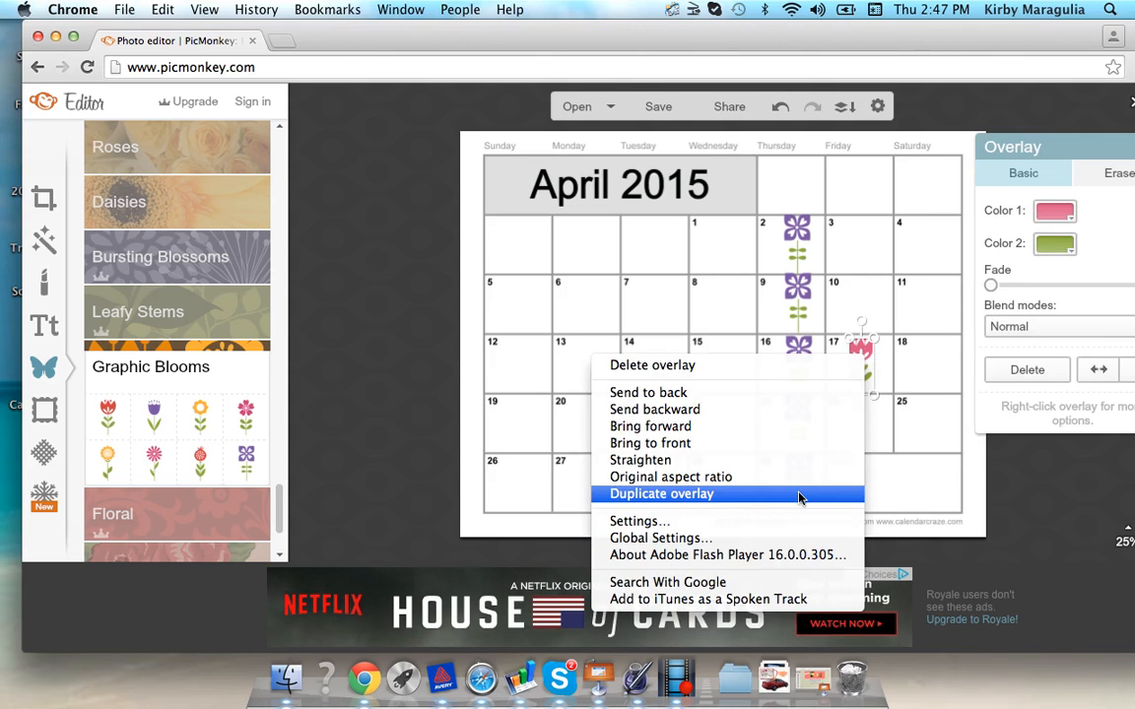
click(729, 494)
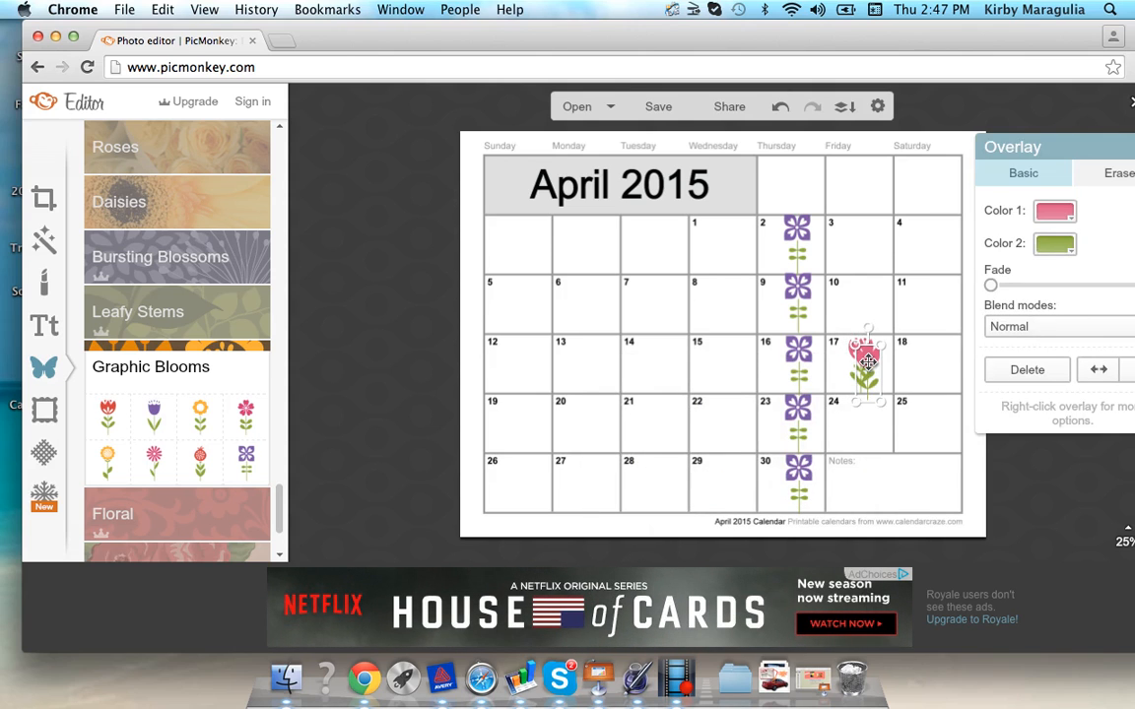
drag(864, 355, 862, 418)
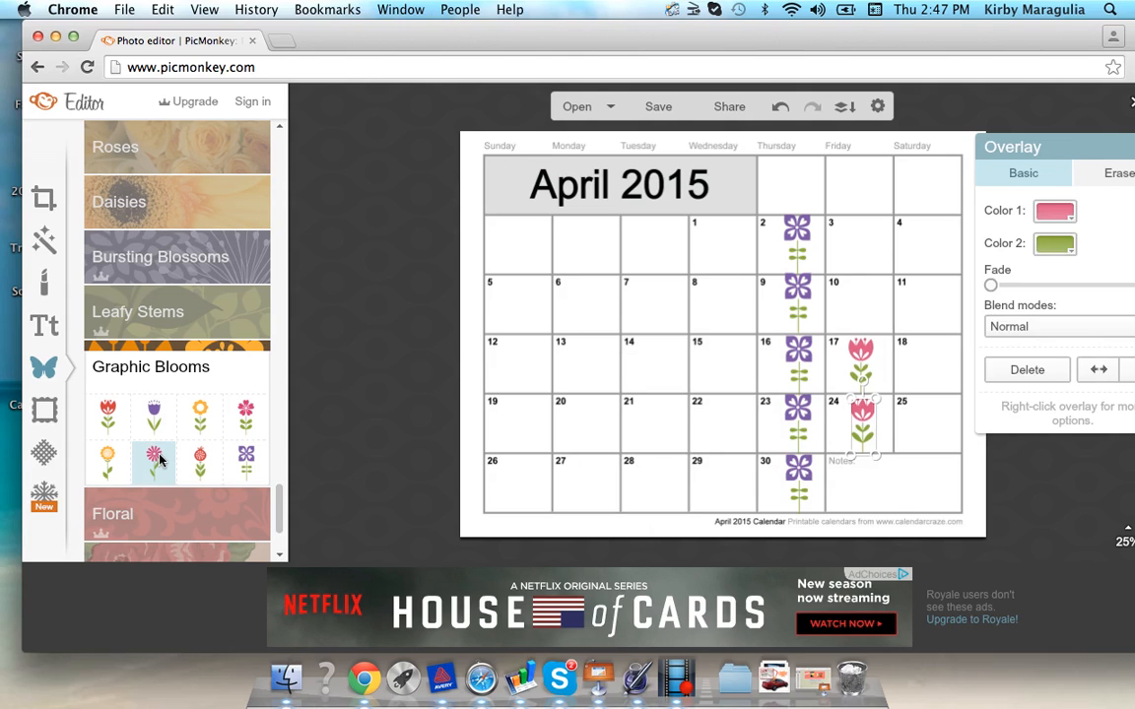
- Add the pink many-petaled Graphic Blooms flower, recolor its petals blue (008dd4), and shrink it into the Saturday, April 11 cell
drag(159, 460, 923, 261)
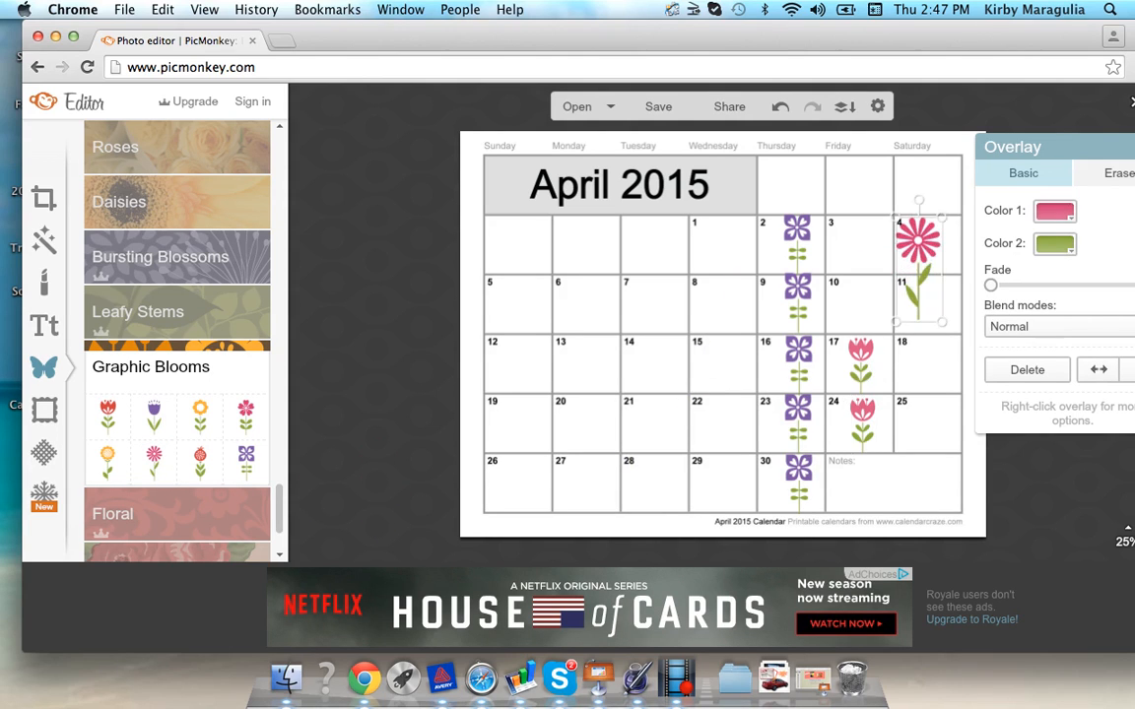
click(1072, 222)
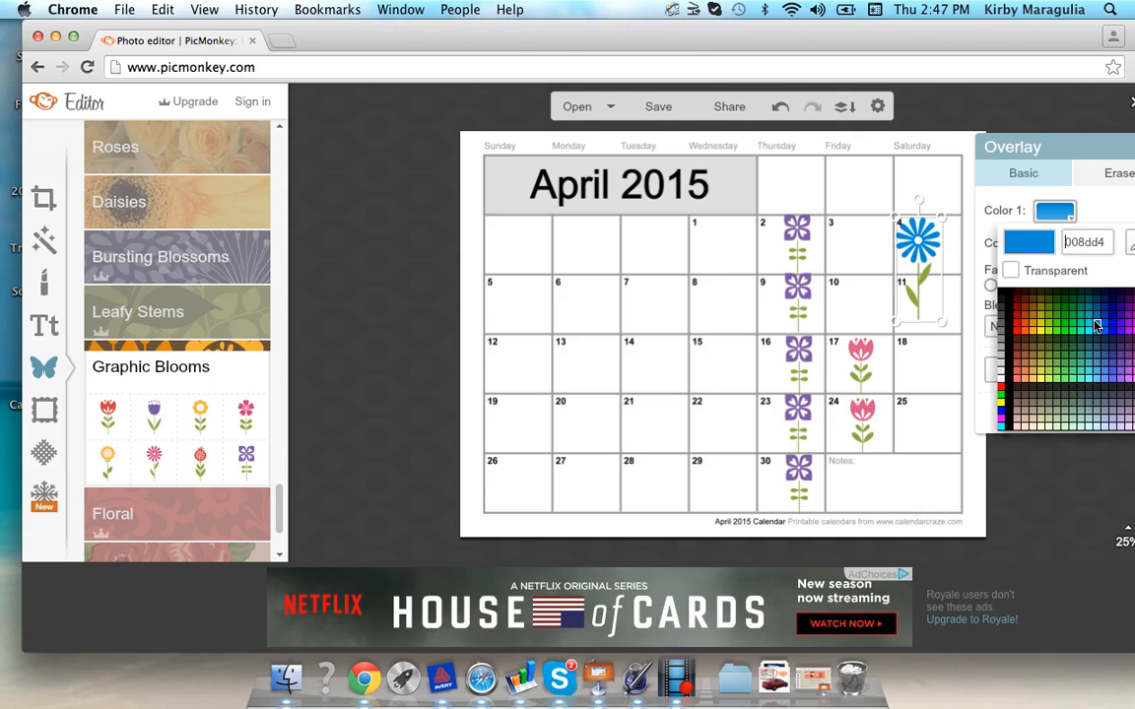
click(1096, 325)
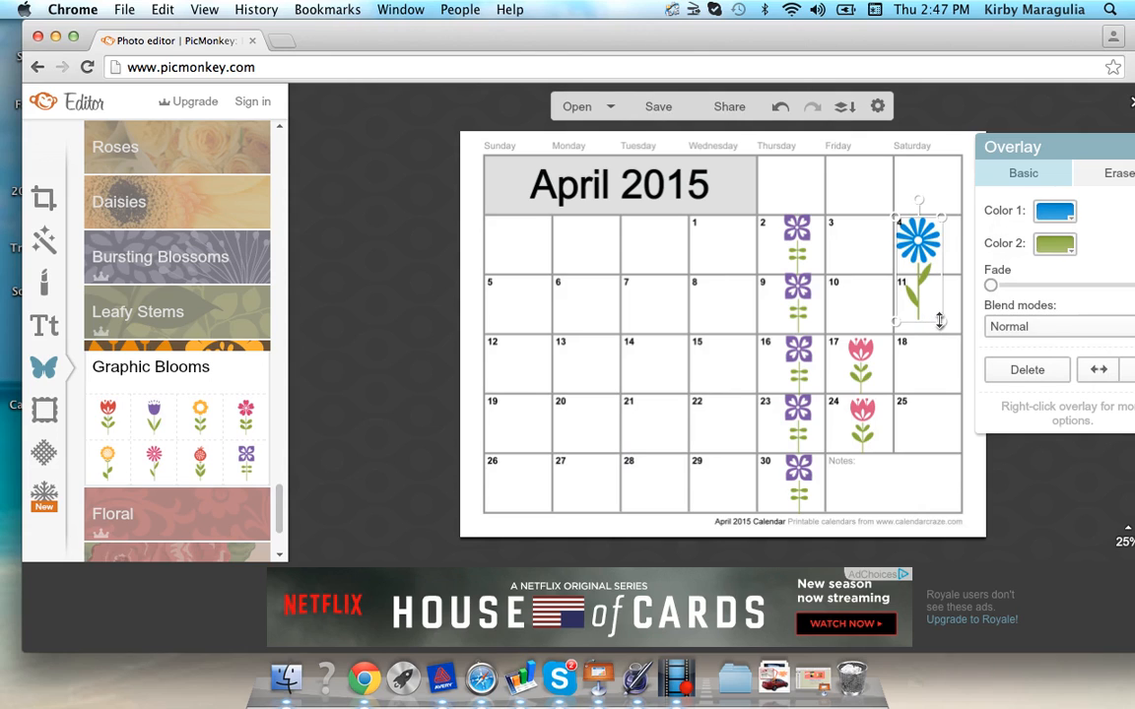
drag(942, 318, 936, 272)
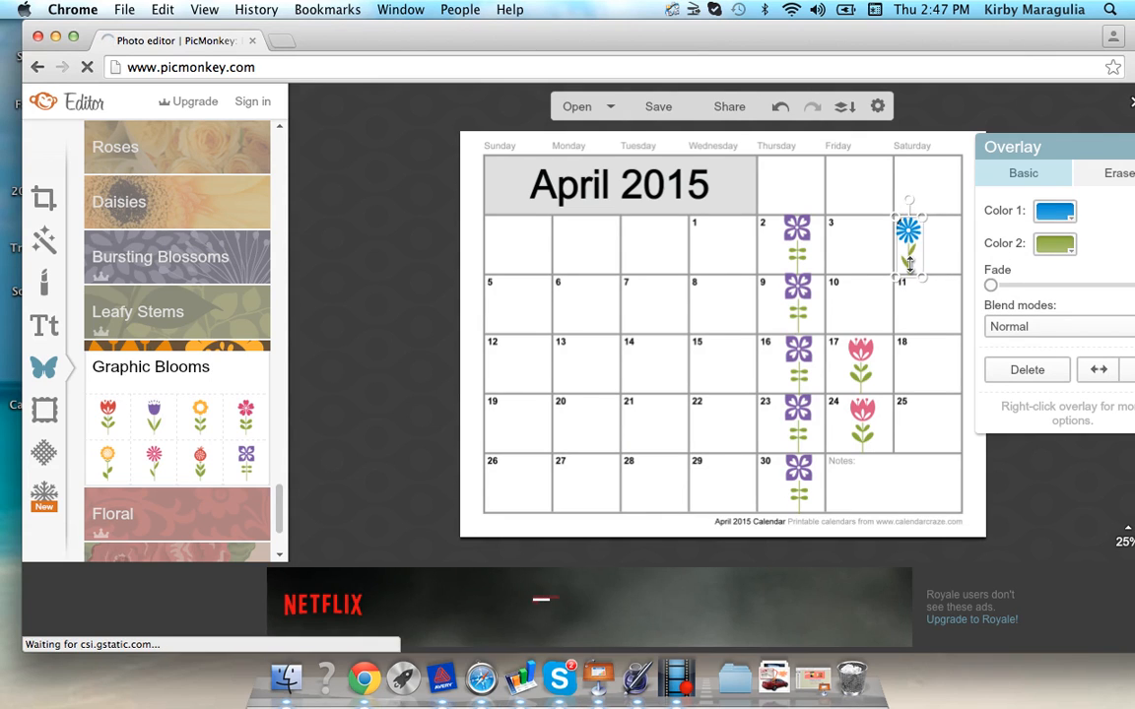
drag(908, 256, 925, 254)
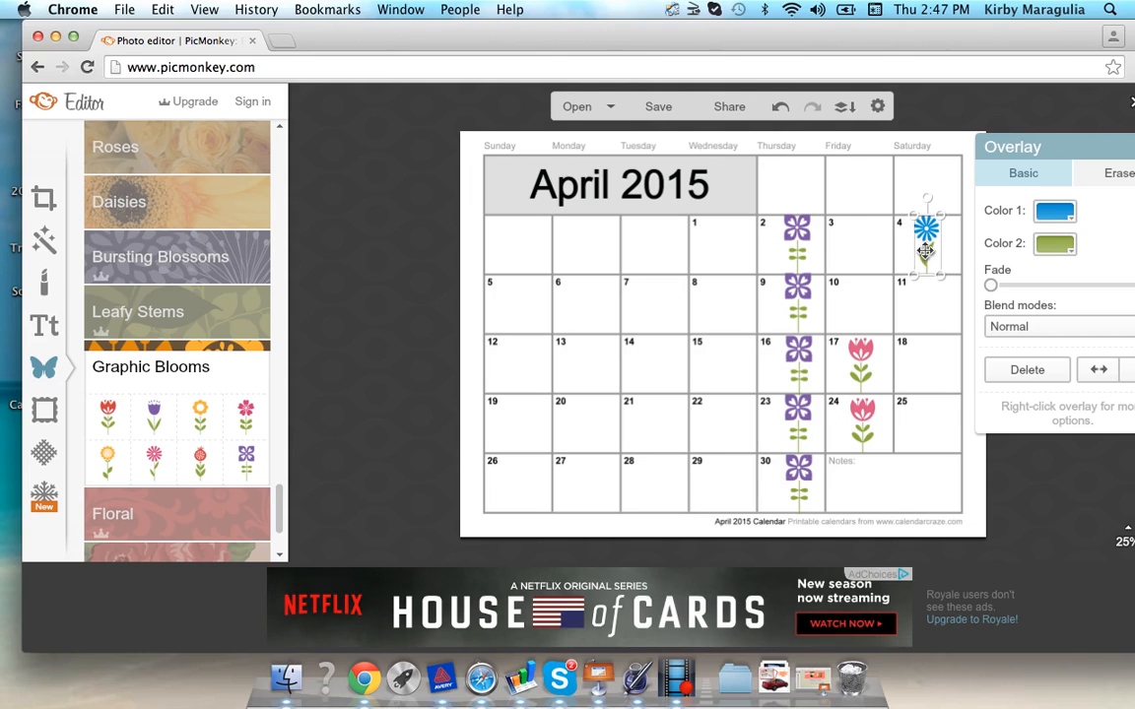
drag(927, 238, 928, 298)
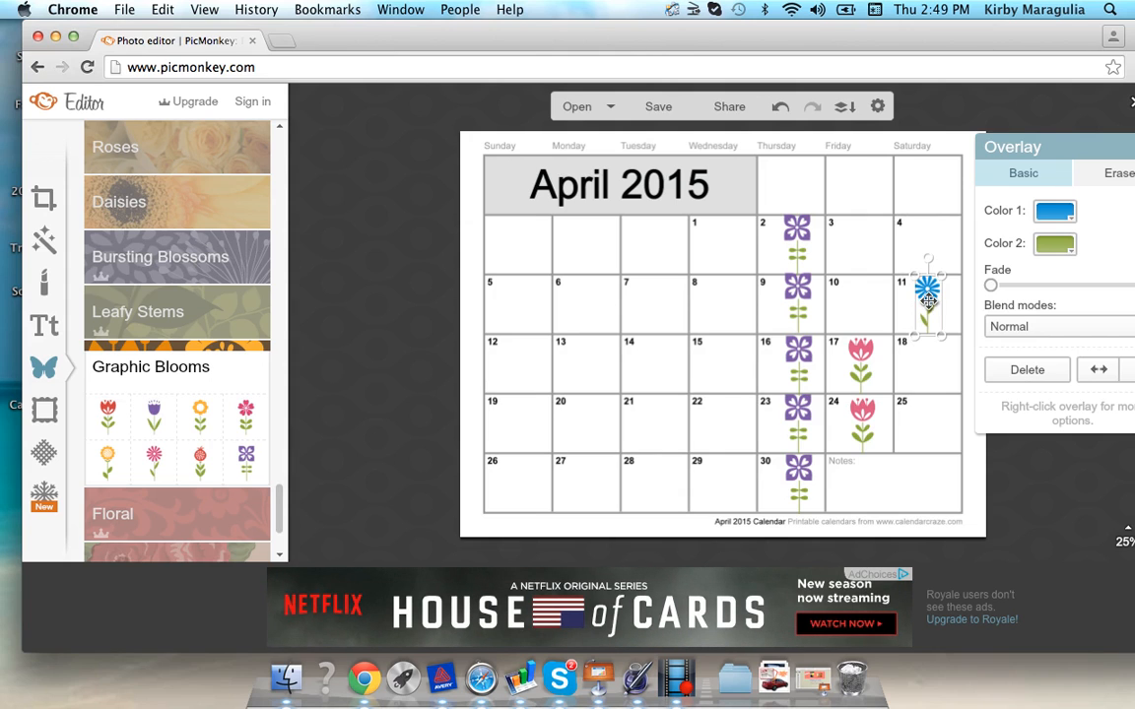
- Duplicate the April 11 blue flower overlay and place the copy in the Saturday, April 18 cell
right_click(927, 300)
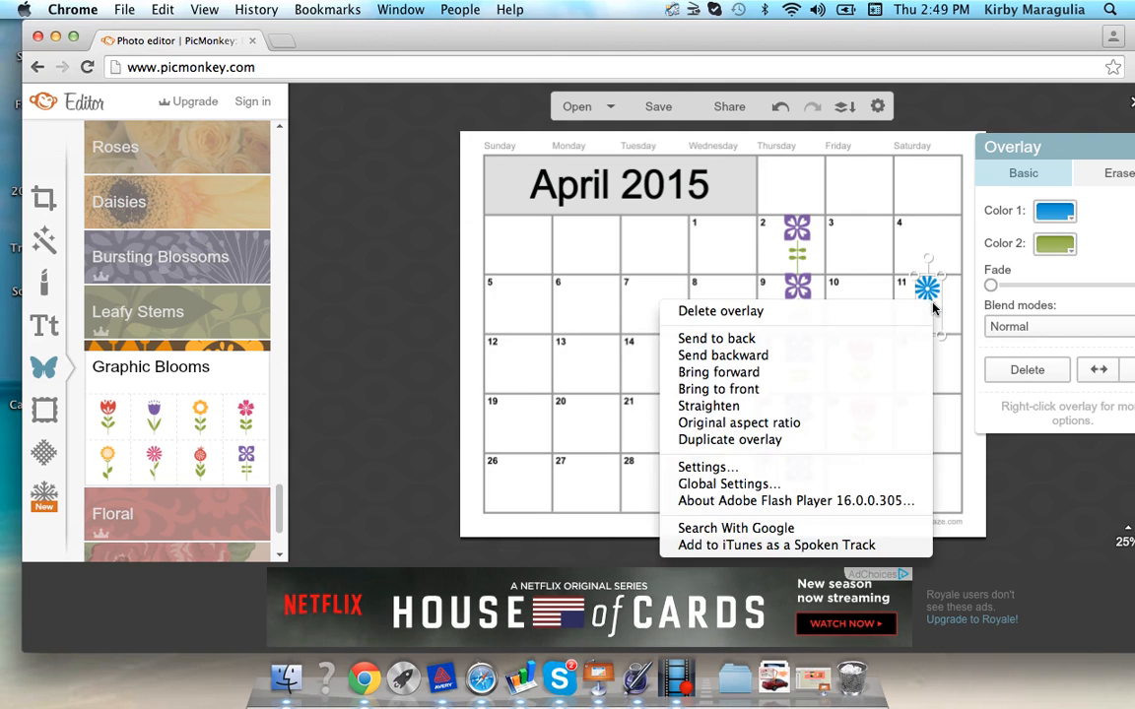
click(866, 445)
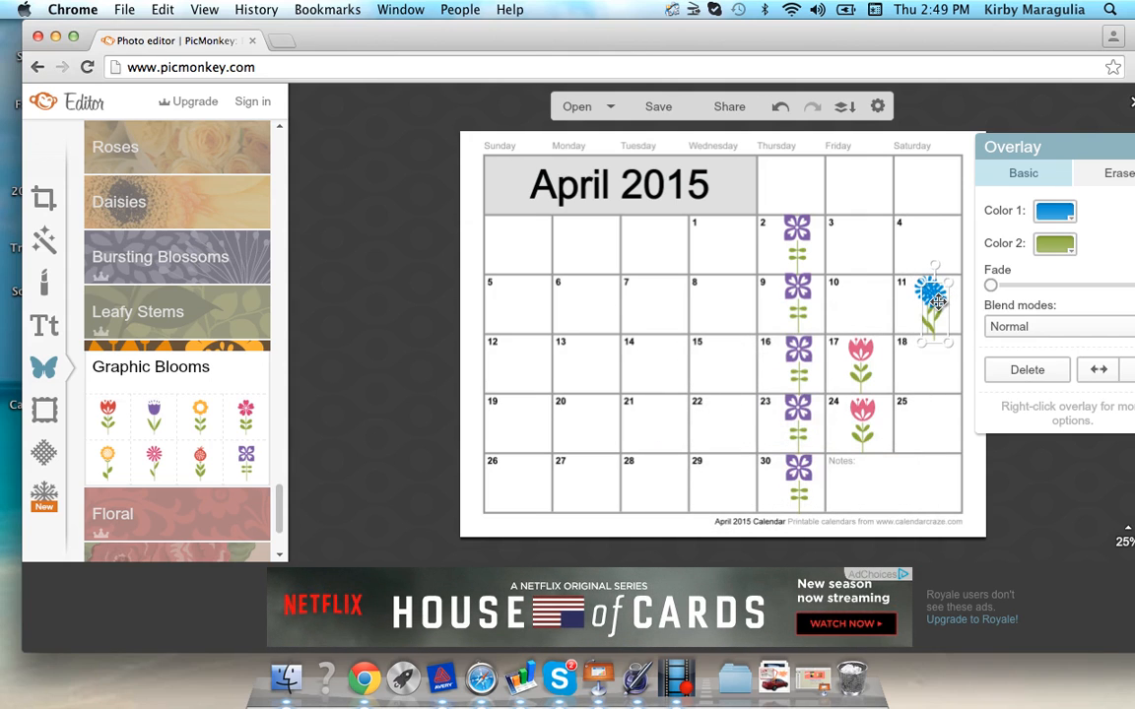
drag(937, 307, 932, 354)
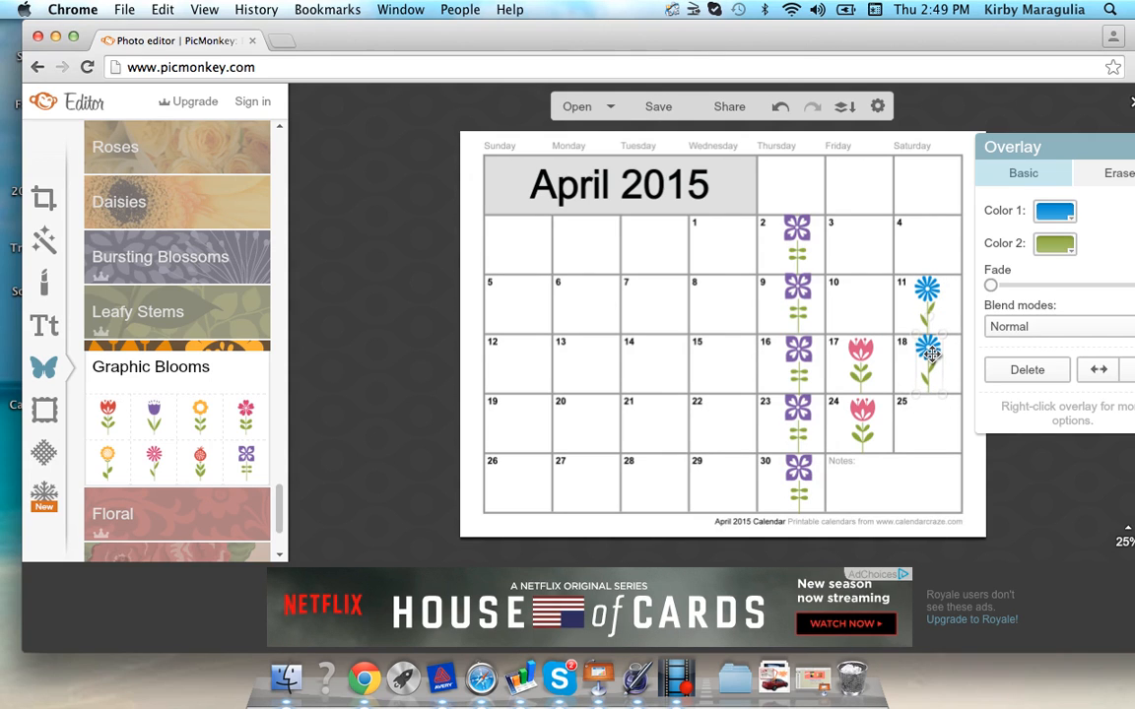
- Duplicate the April 18 blue flower overlay and place the copy in the Saturday, April 25 cell
right_click(931, 353)
click(892, 492)
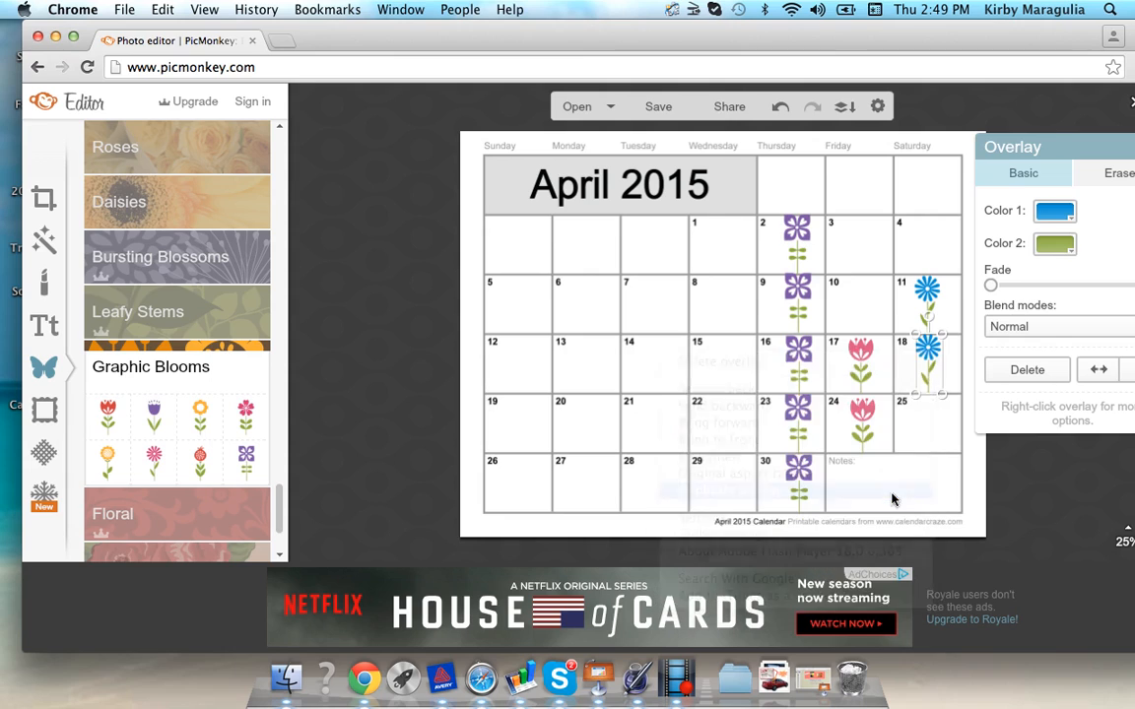
drag(933, 359, 928, 411)
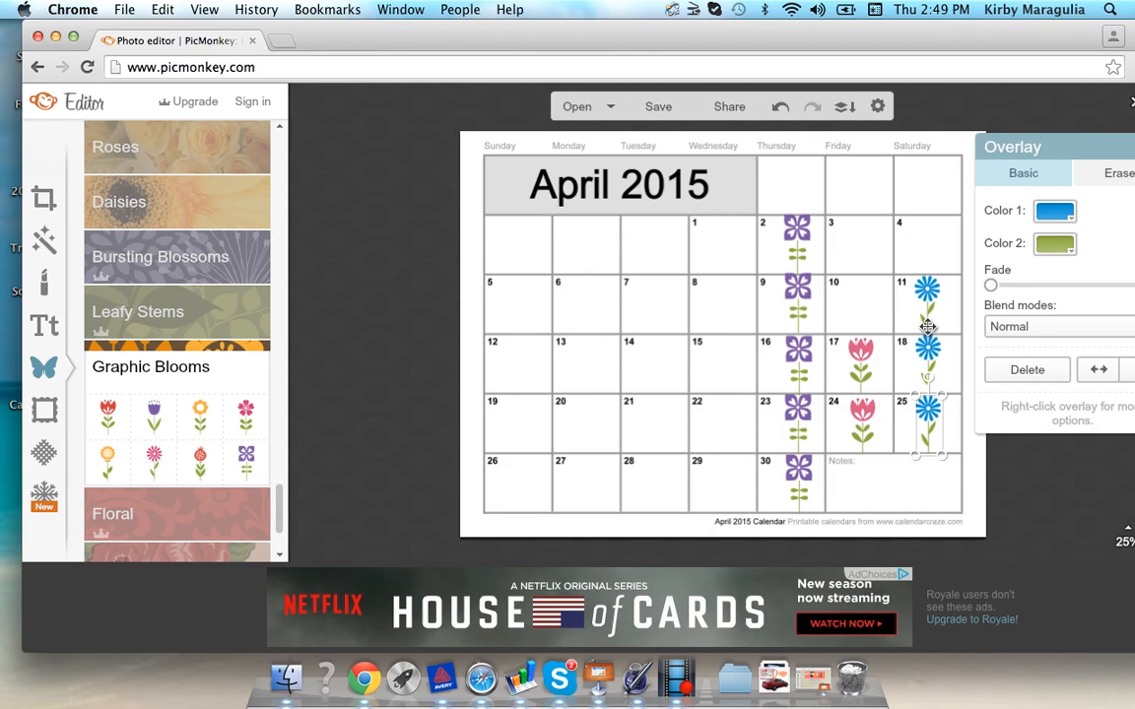
- Delete the blue flower overlay in the Saturday, April 25 cell
right_click(929, 417)
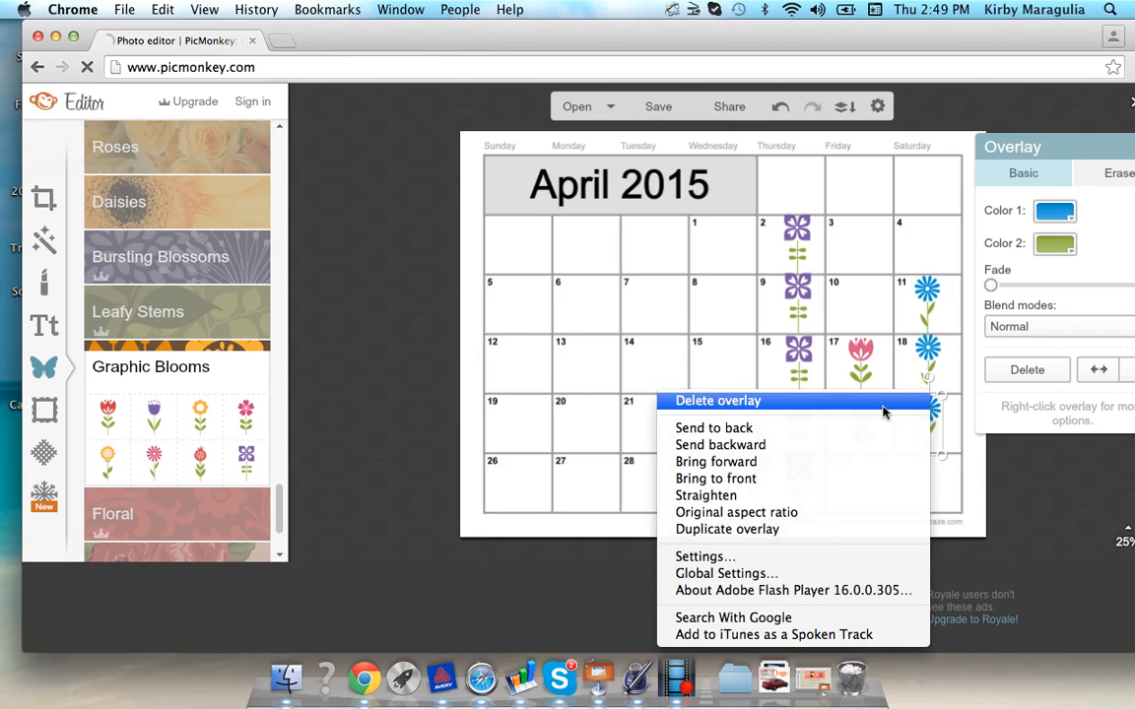
click(884, 403)
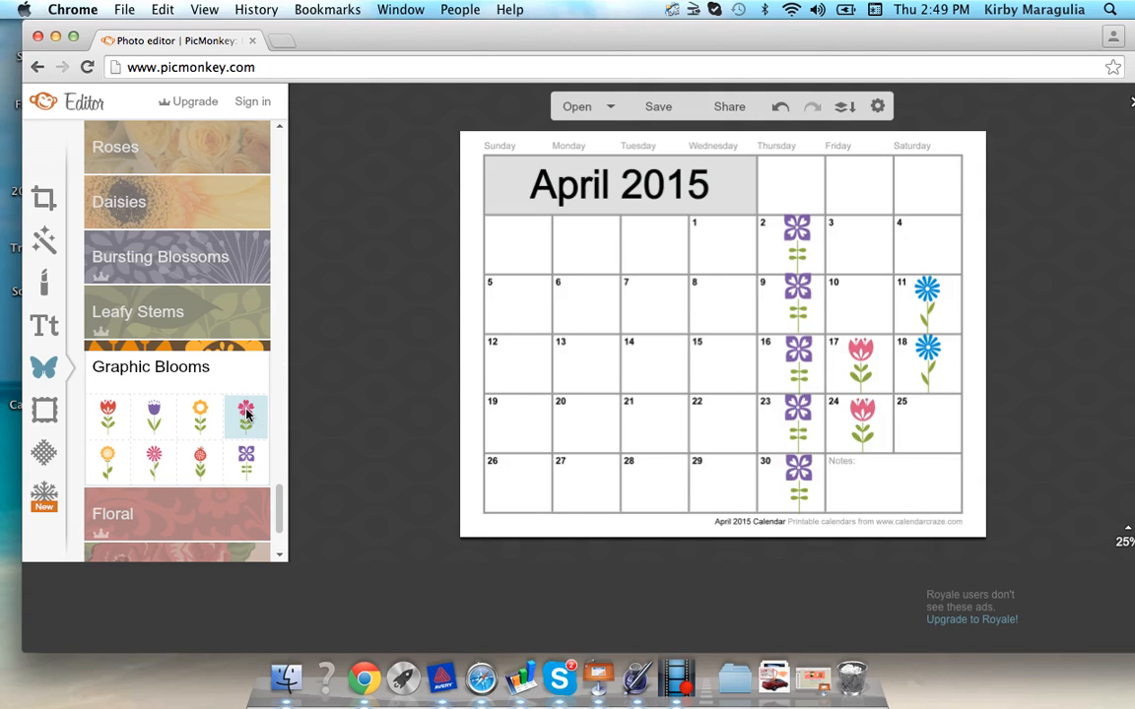
- Add the pink heart-petaled Graphic Blooms flower and shrink it into the Sunday, April 19 cell
drag(247, 415, 525, 421)
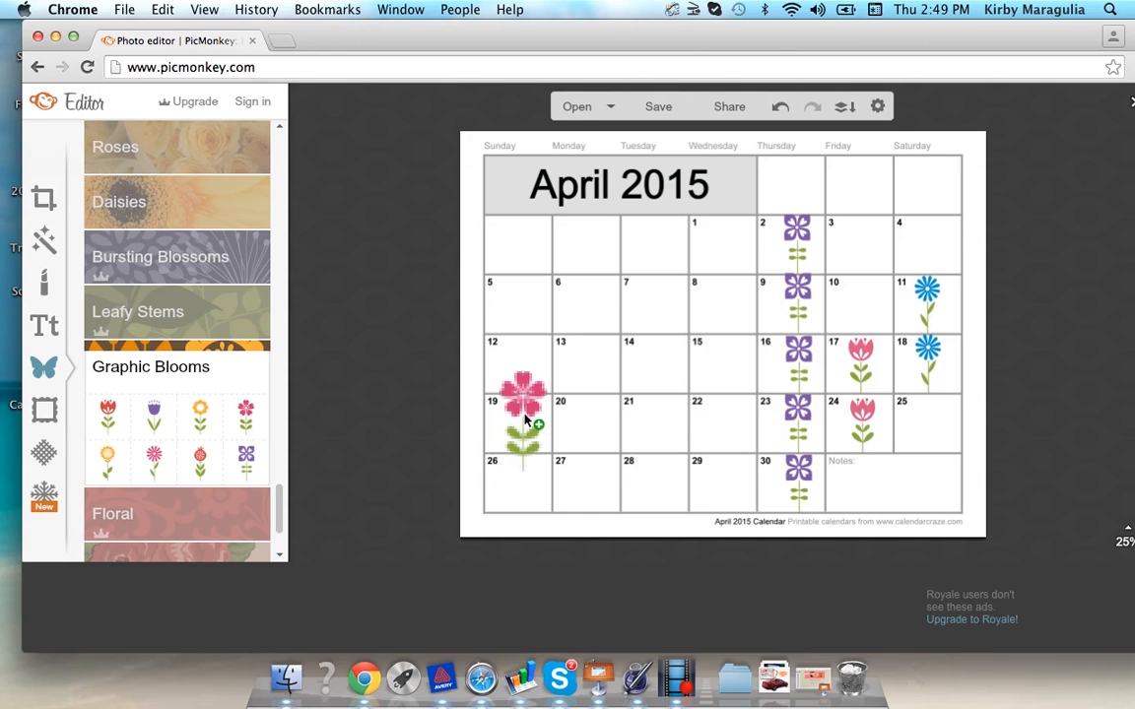
drag(525, 421, 525, 421)
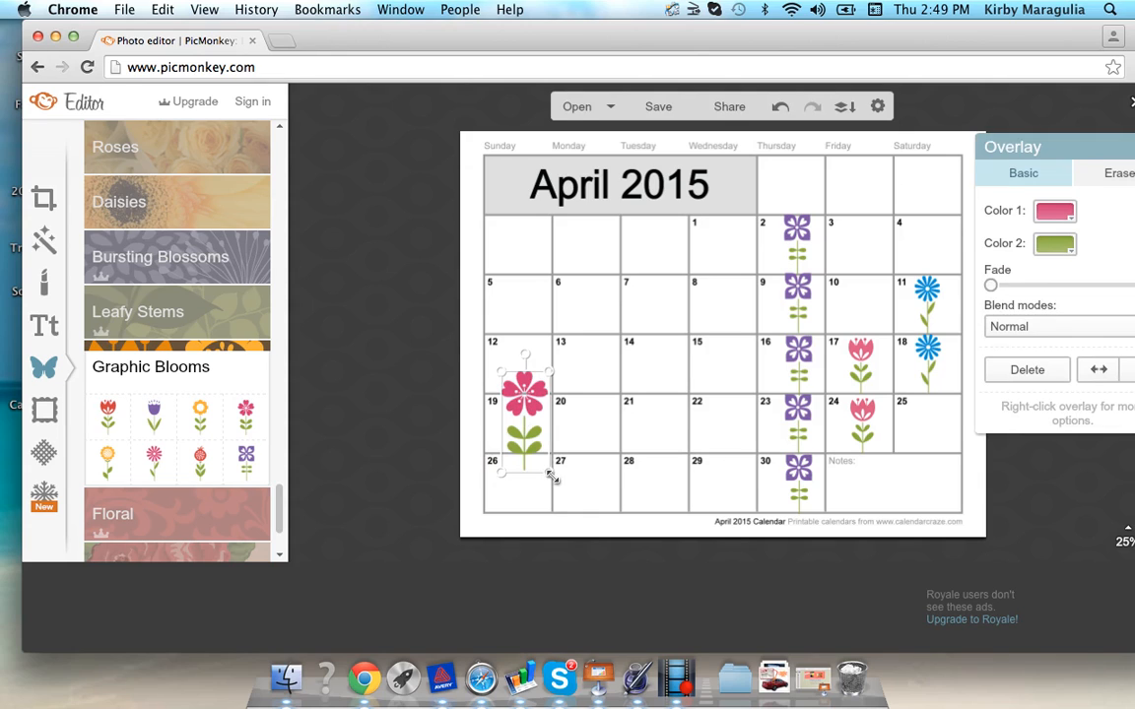
drag(550, 476, 540, 445)
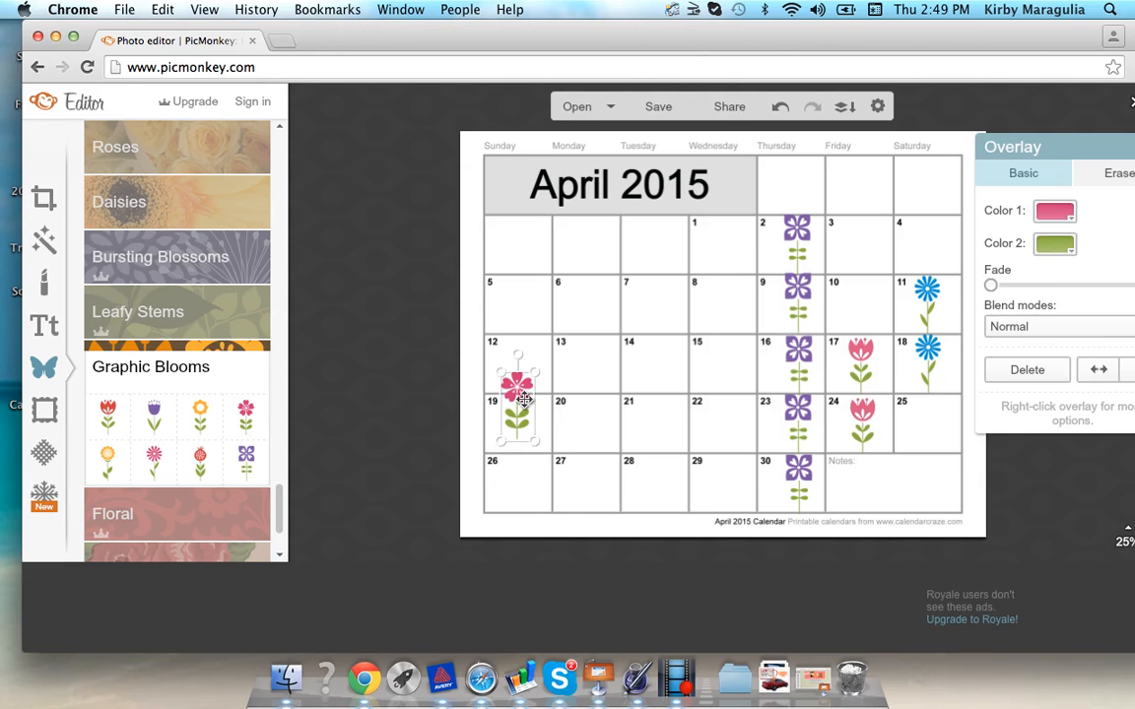
drag(526, 394, 530, 410)
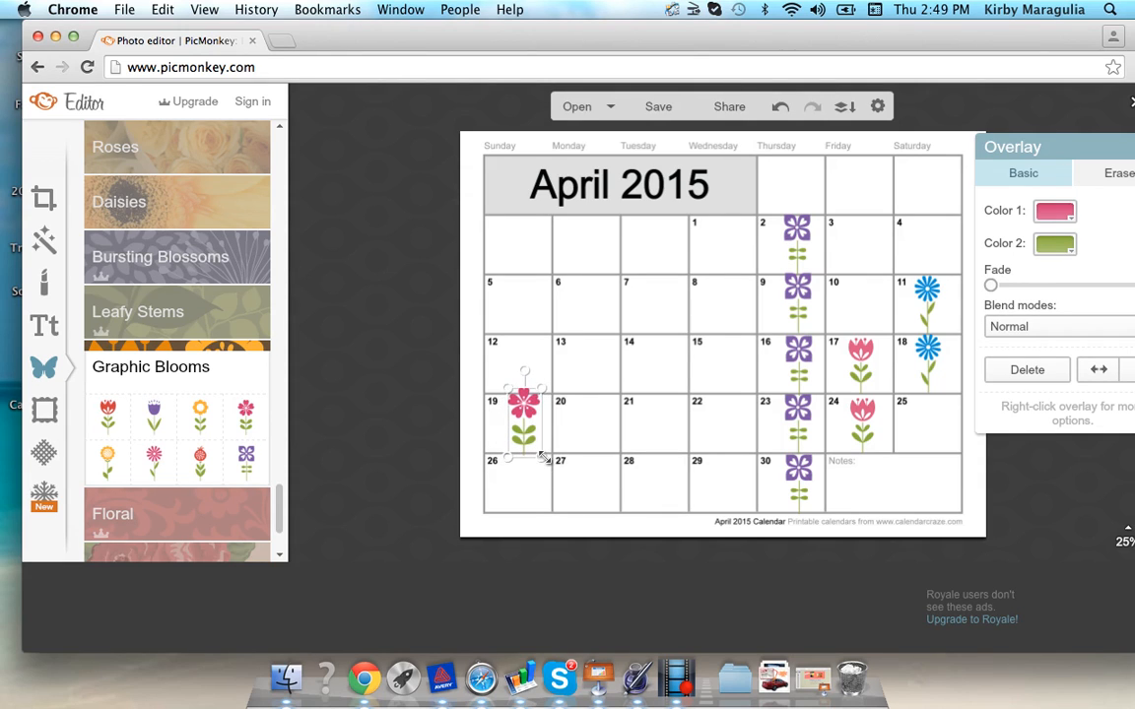
drag(544, 457, 519, 424)
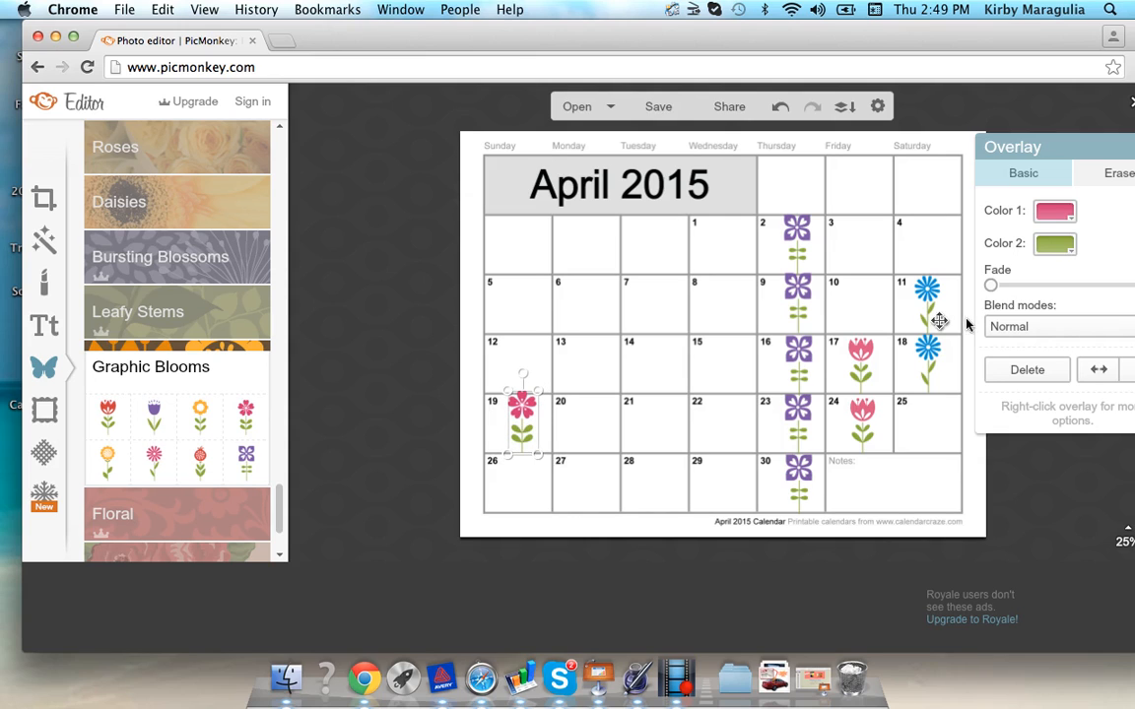
- Recolor the petals of the April 19 flower overlay teal (00aaaa)
click(1054, 212)
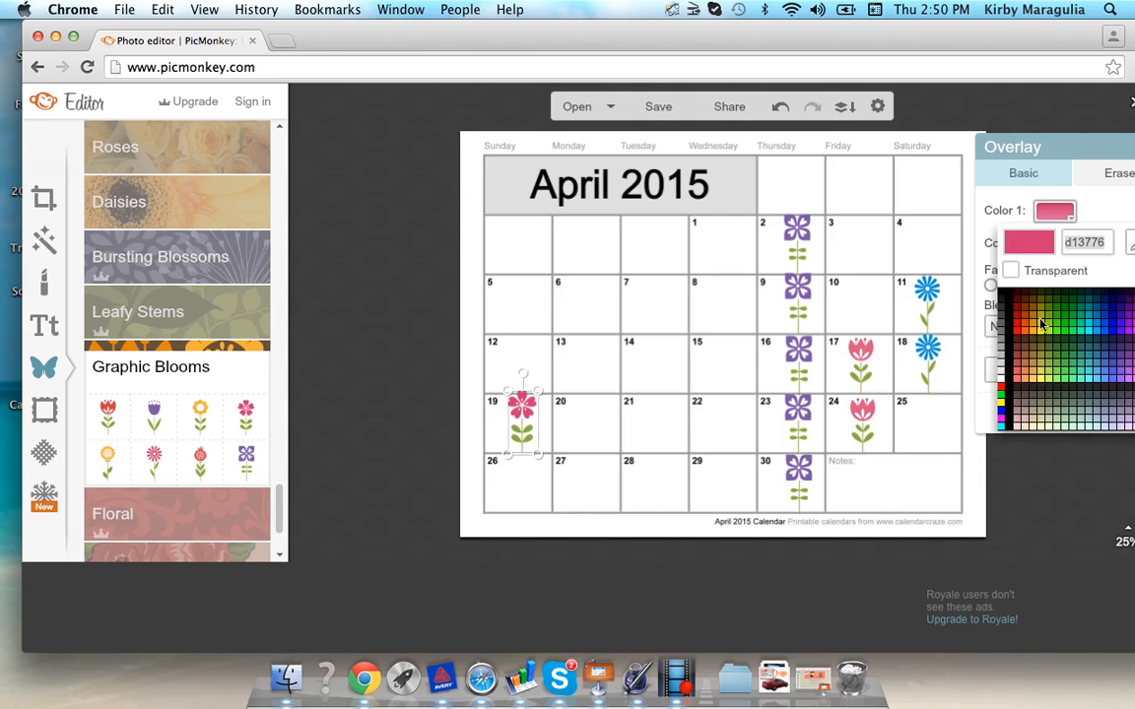
click(1043, 330)
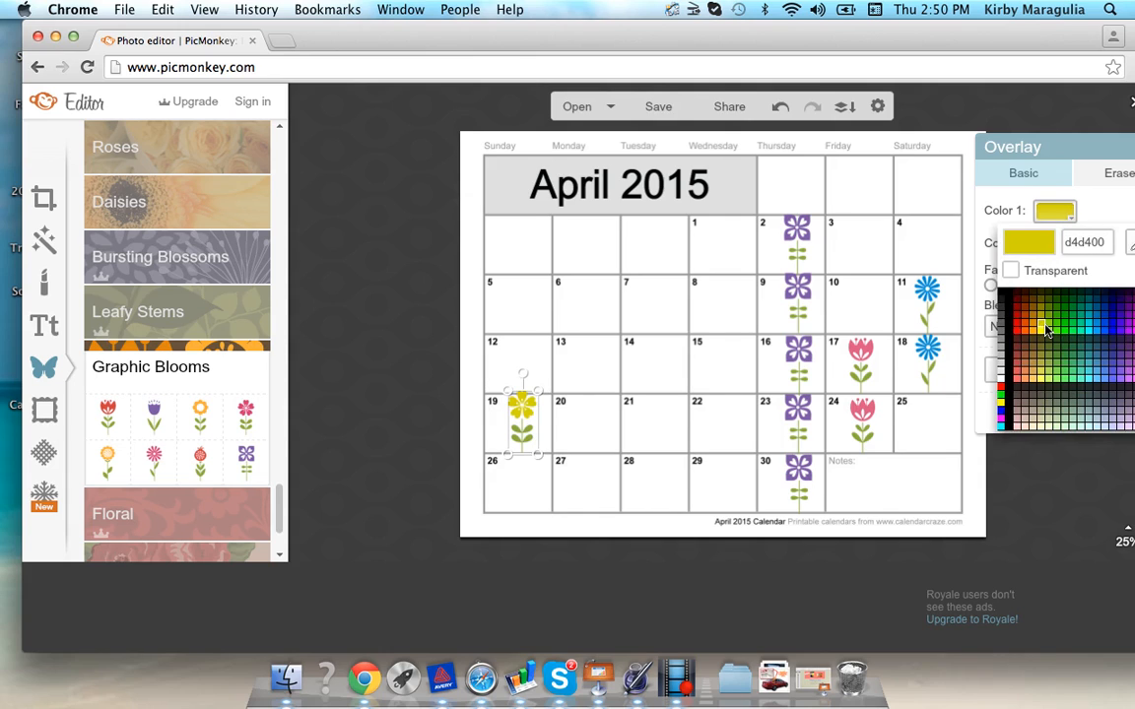
click(1055, 328)
click(1087, 328)
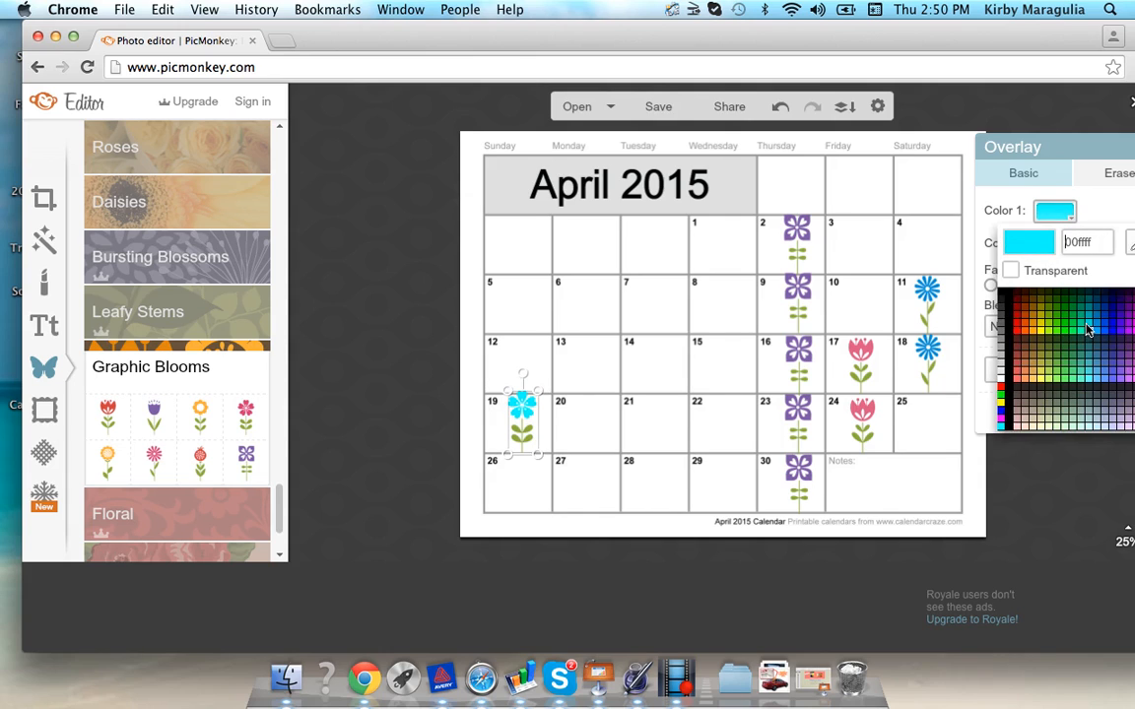
click(1088, 317)
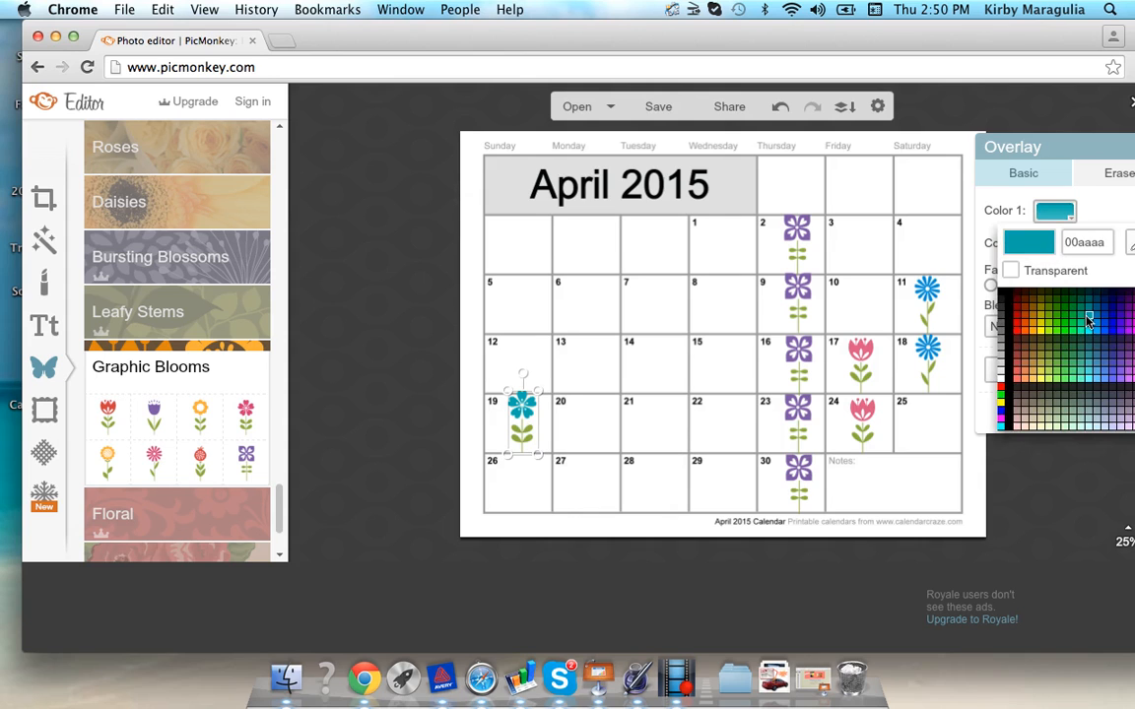
click(1088, 320)
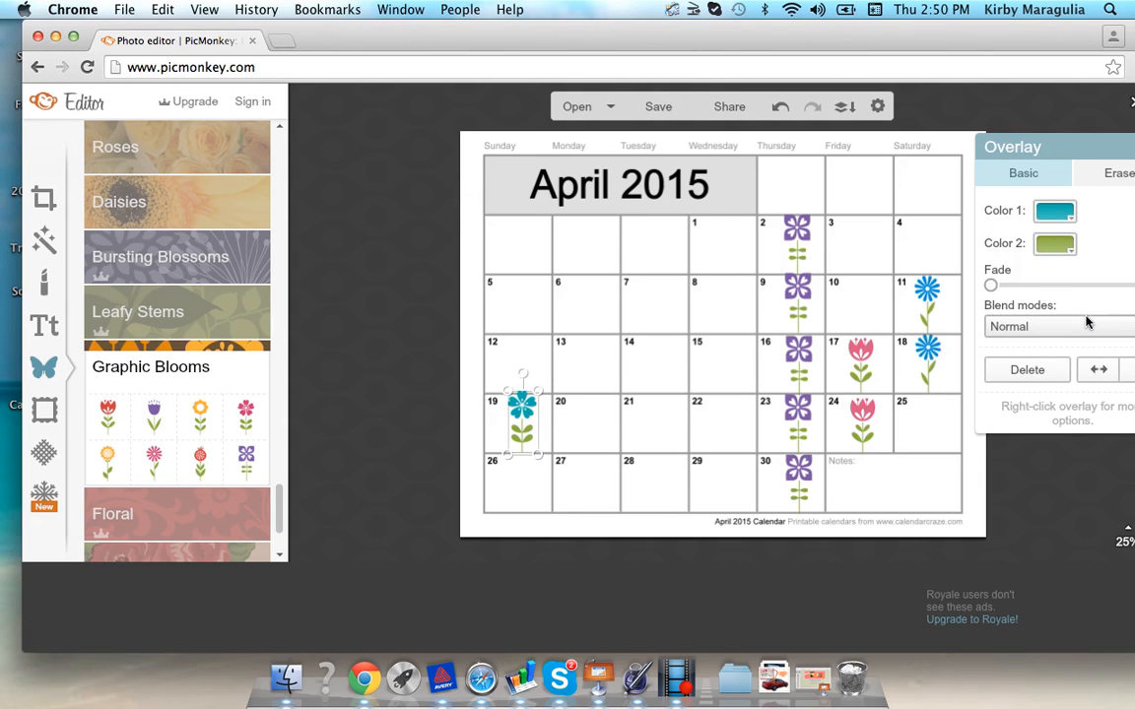
click(444, 361)
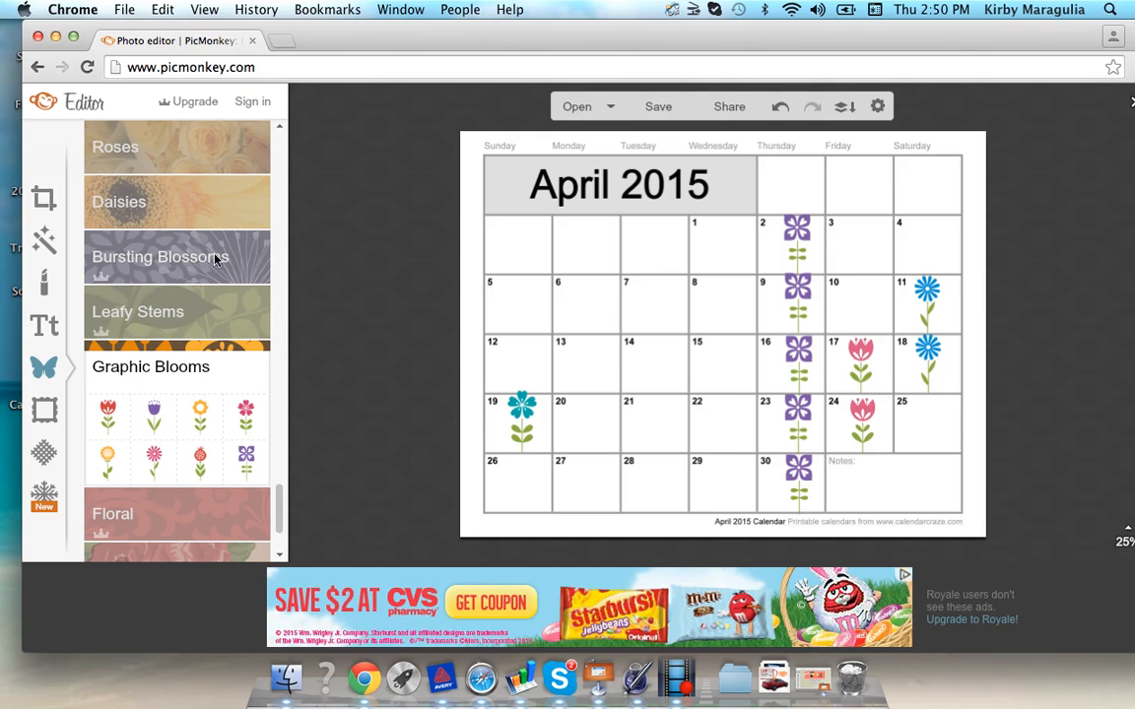
- Add the black basic Labels overlay with notched corners and curved top and bottom edges to the middle of the calendar
scroll(240, 384, down, 2)
scroll(240, 384, up, 15)
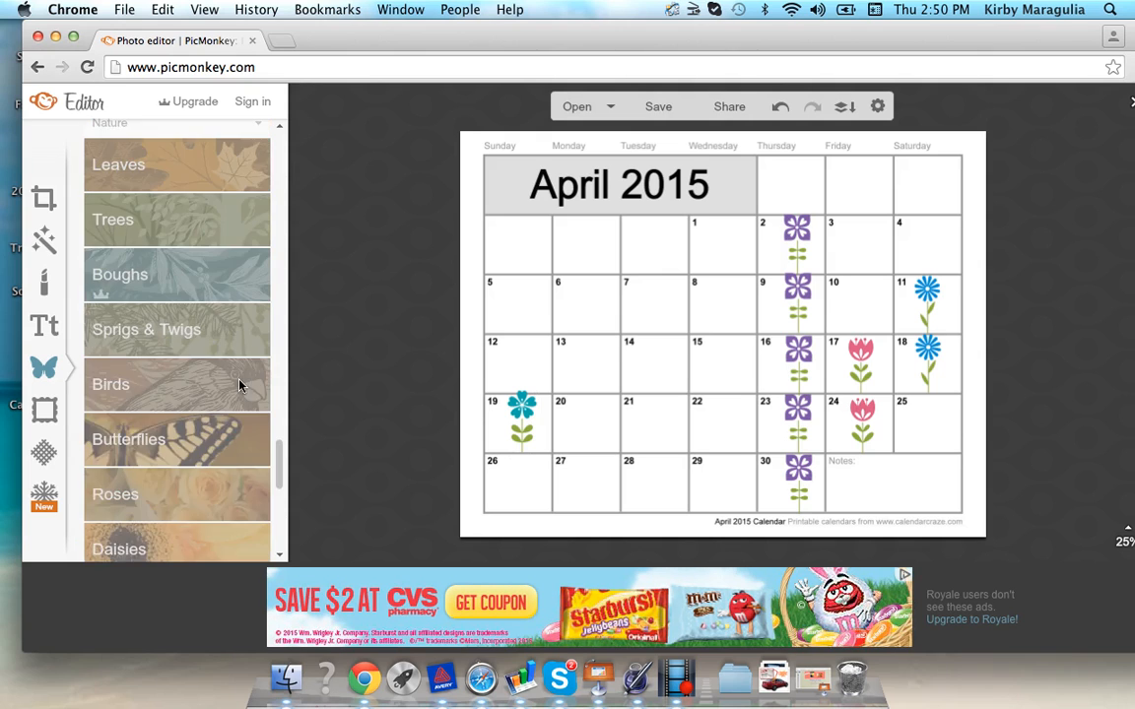
scroll(239, 384, up, 7)
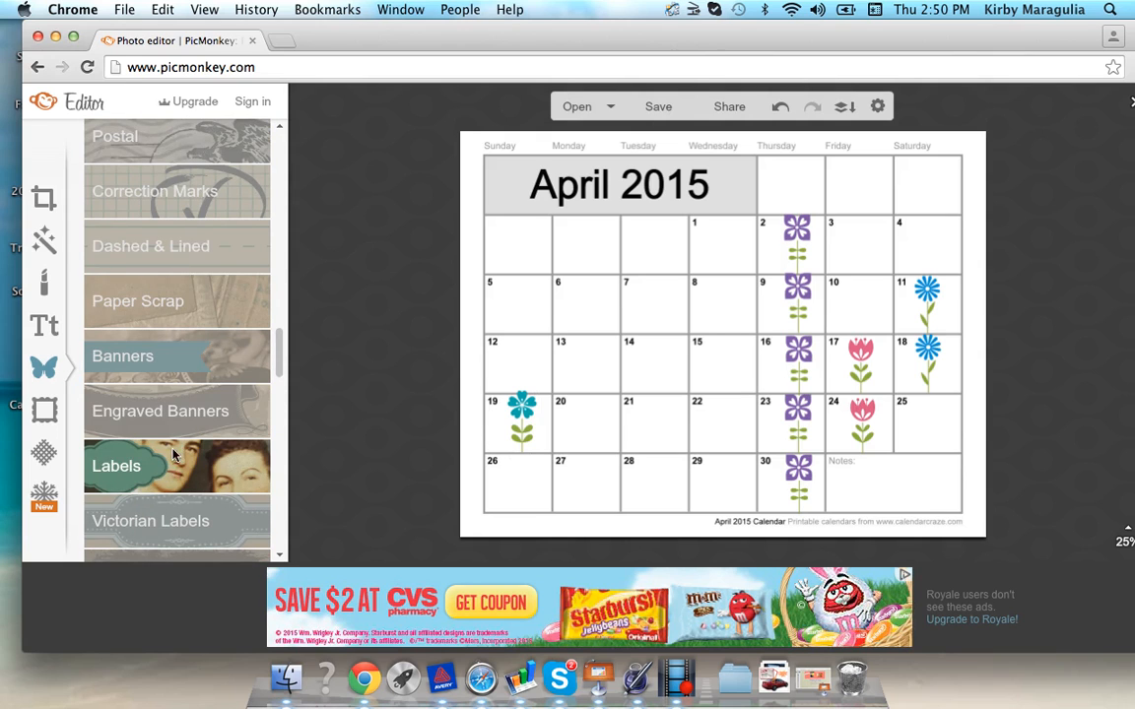
click(181, 363)
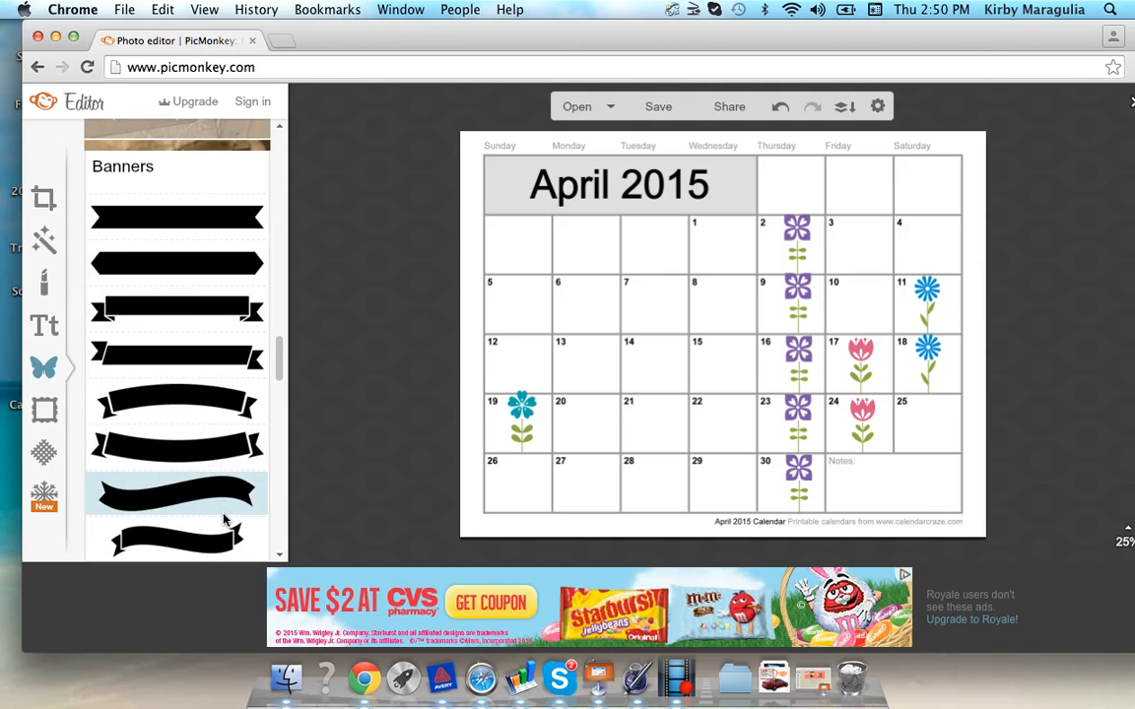
scroll(229, 522, down, 5)
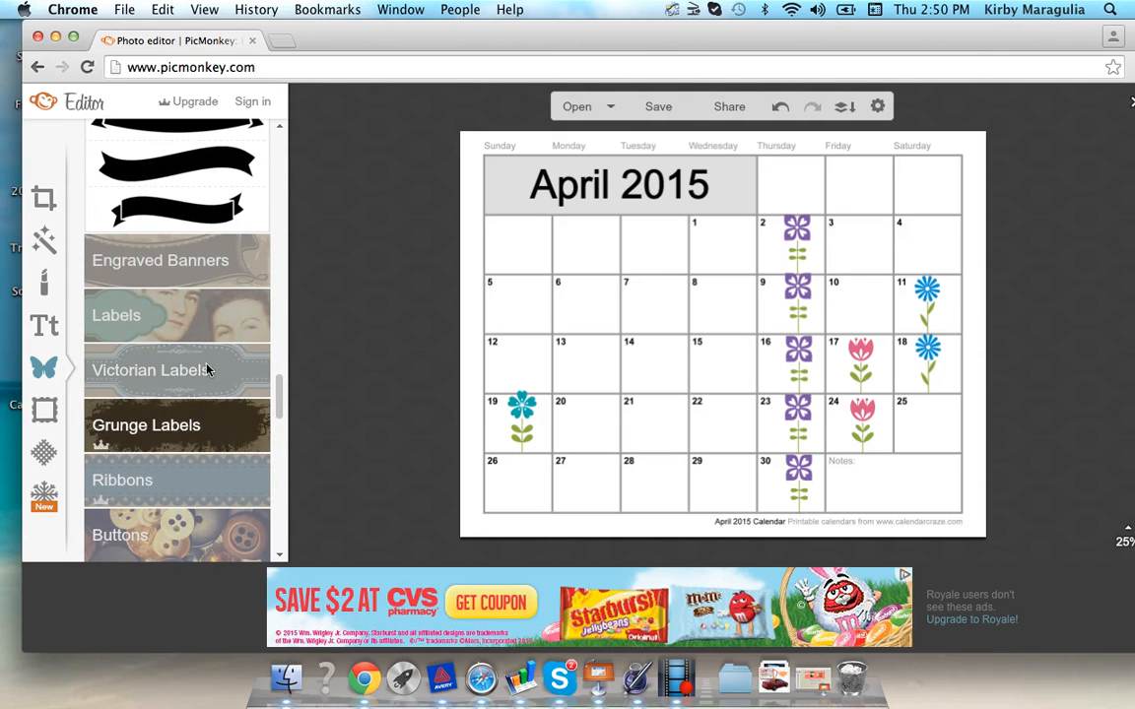
click(164, 314)
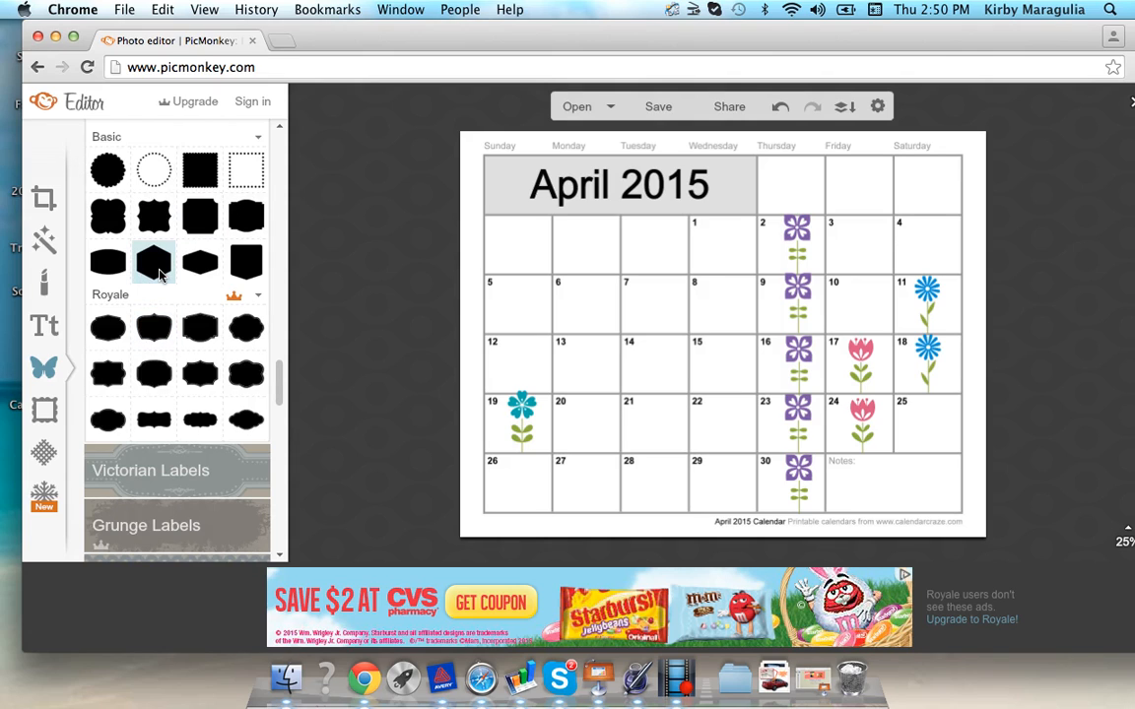
drag(237, 209, 628, 339)
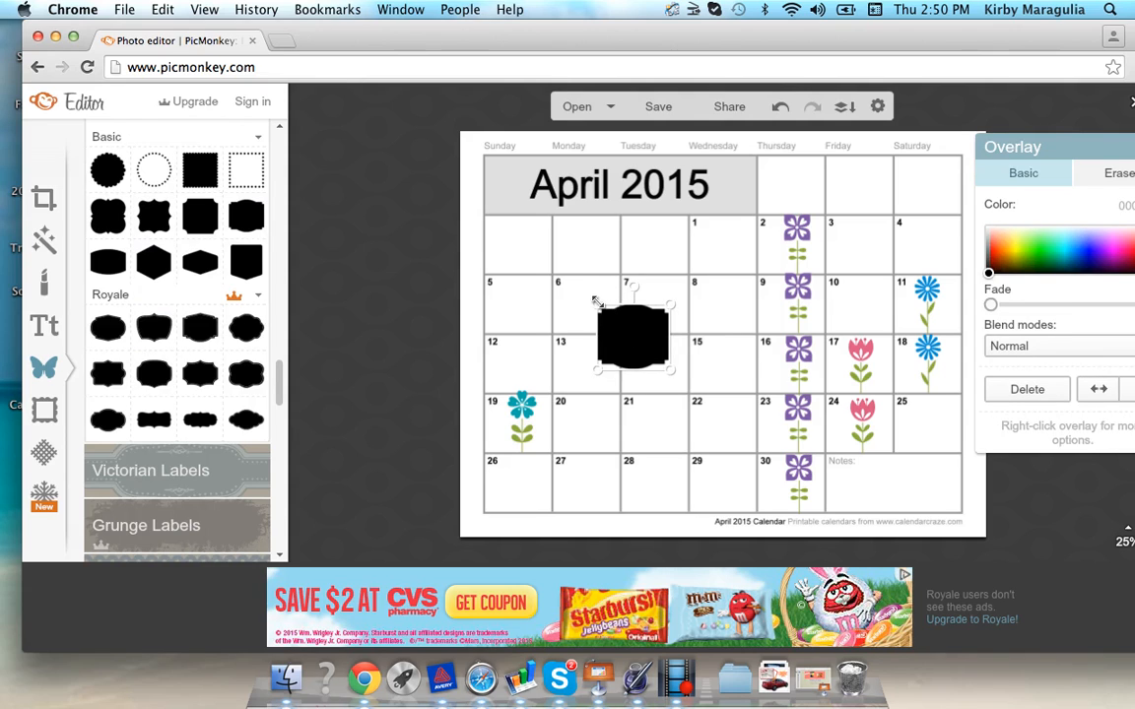
- Enlarge the label overlay and position it below the April 2015 title, covering most of the Monday to Wednesday cells through April 15
drag(596, 303, 507, 167)
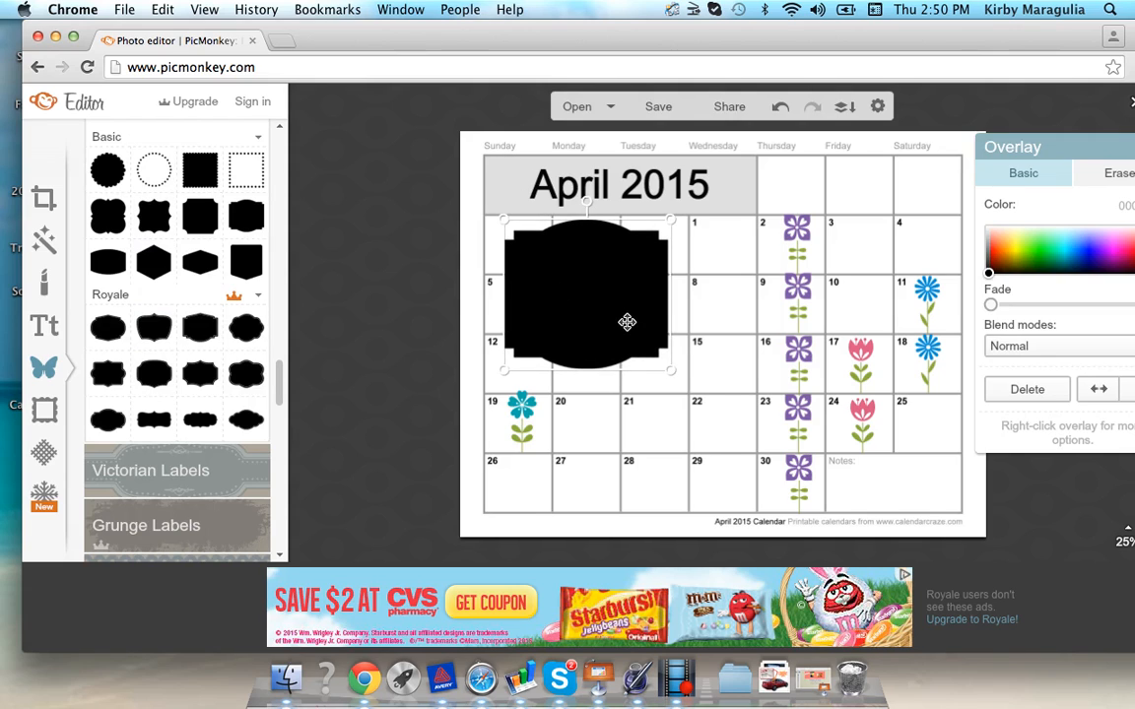
drag(624, 304, 659, 311)
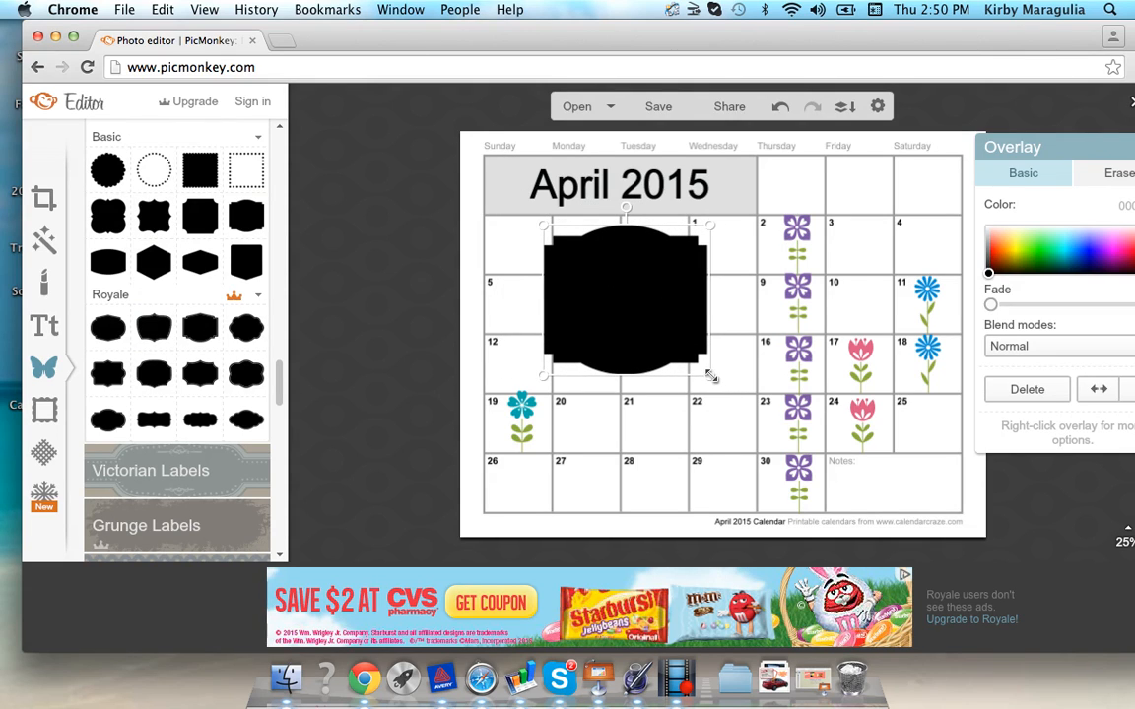
drag(714, 381, 757, 390)
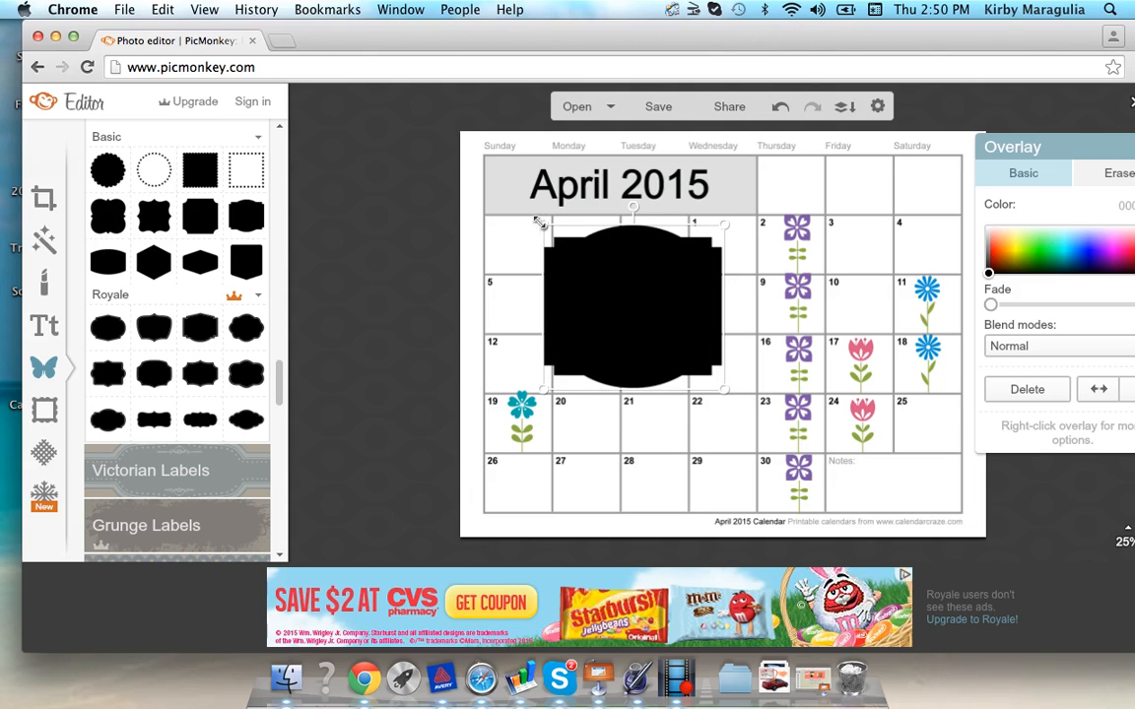
drag(541, 226, 502, 215)
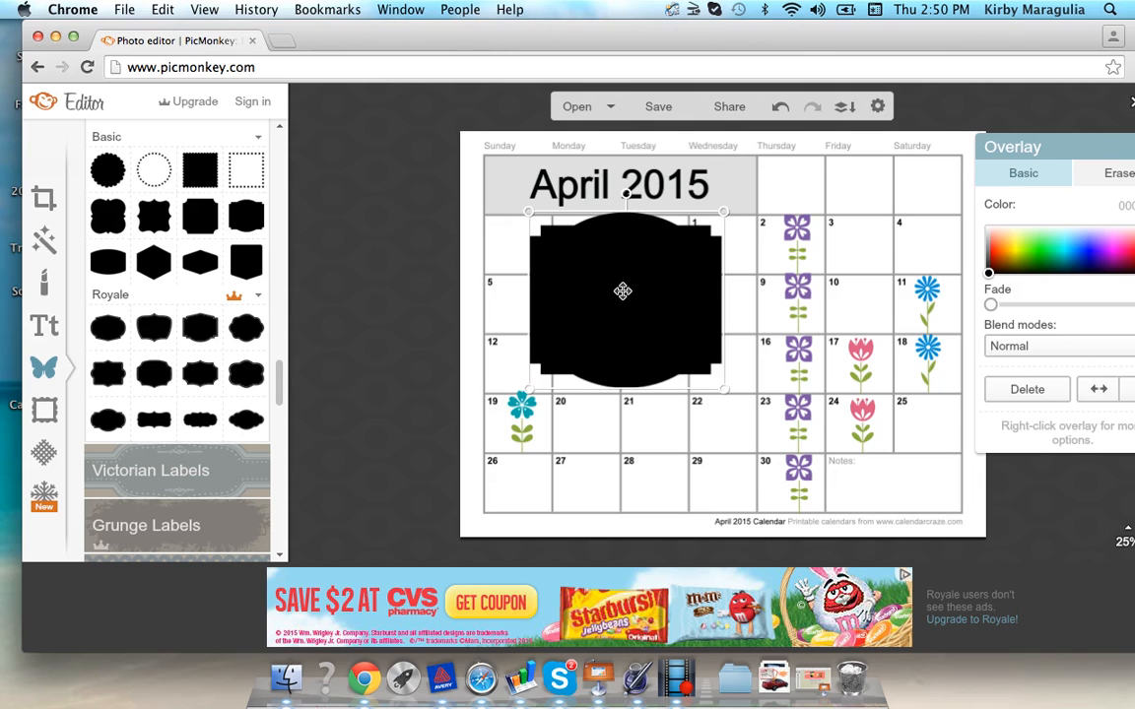
drag(622, 291, 625, 295)
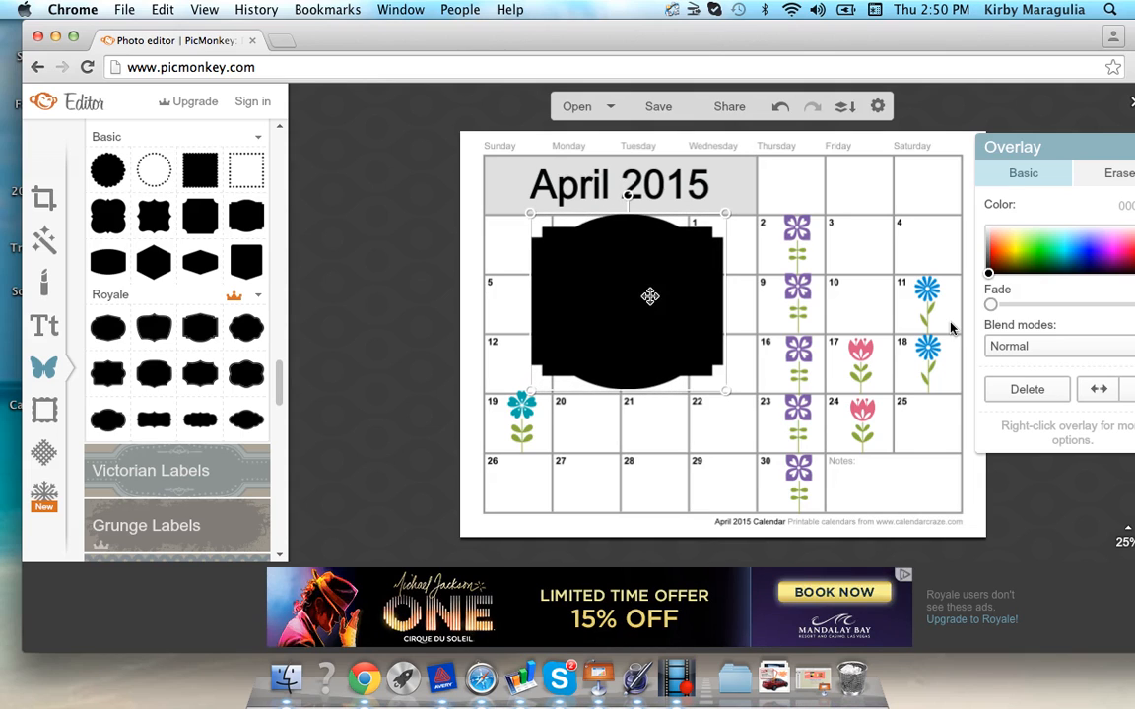
- Recolor the large label overlay a medium turquoise blue
click(1061, 240)
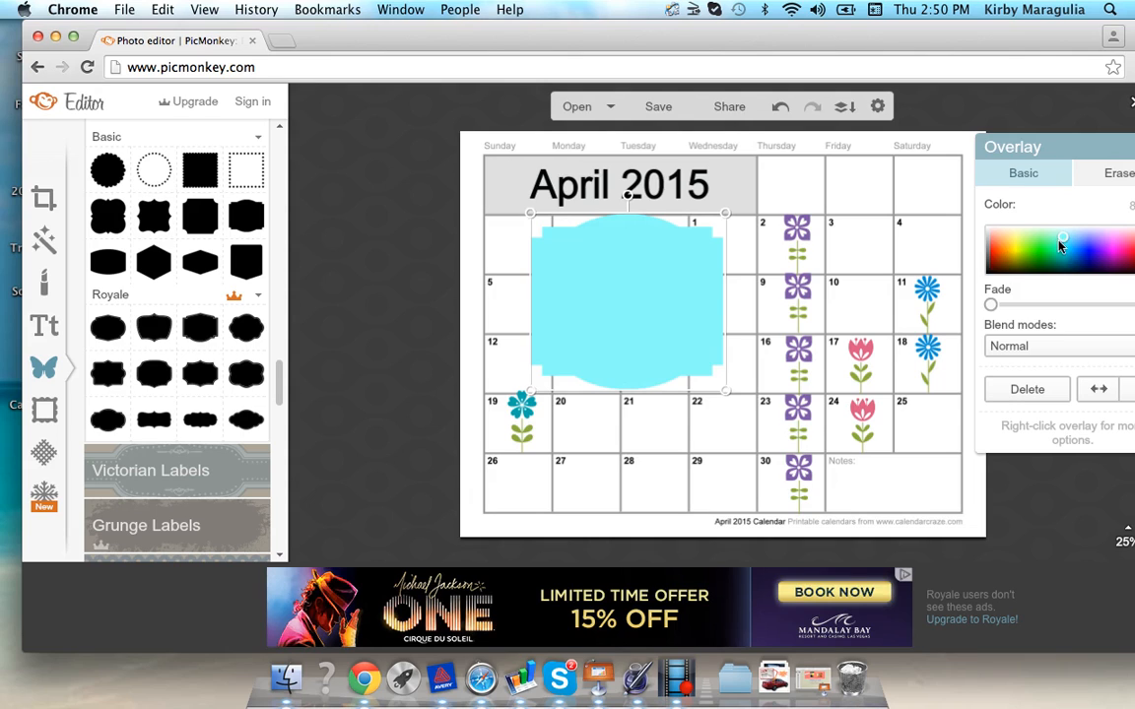
click(1065, 262)
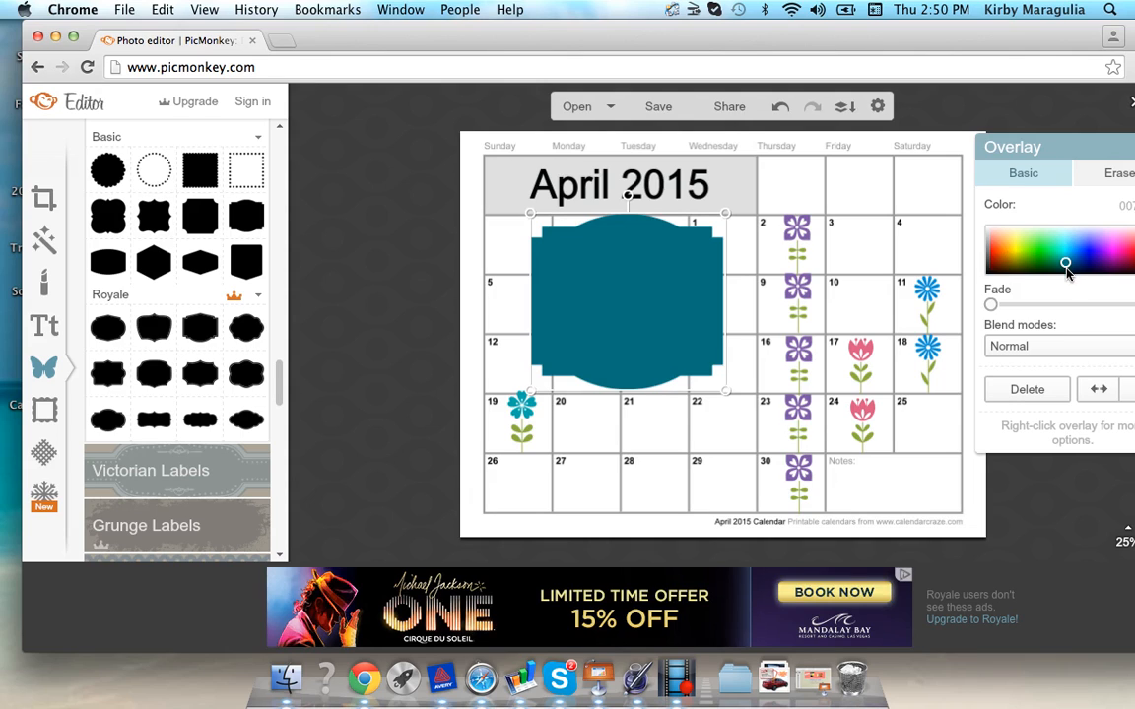
click(1069, 259)
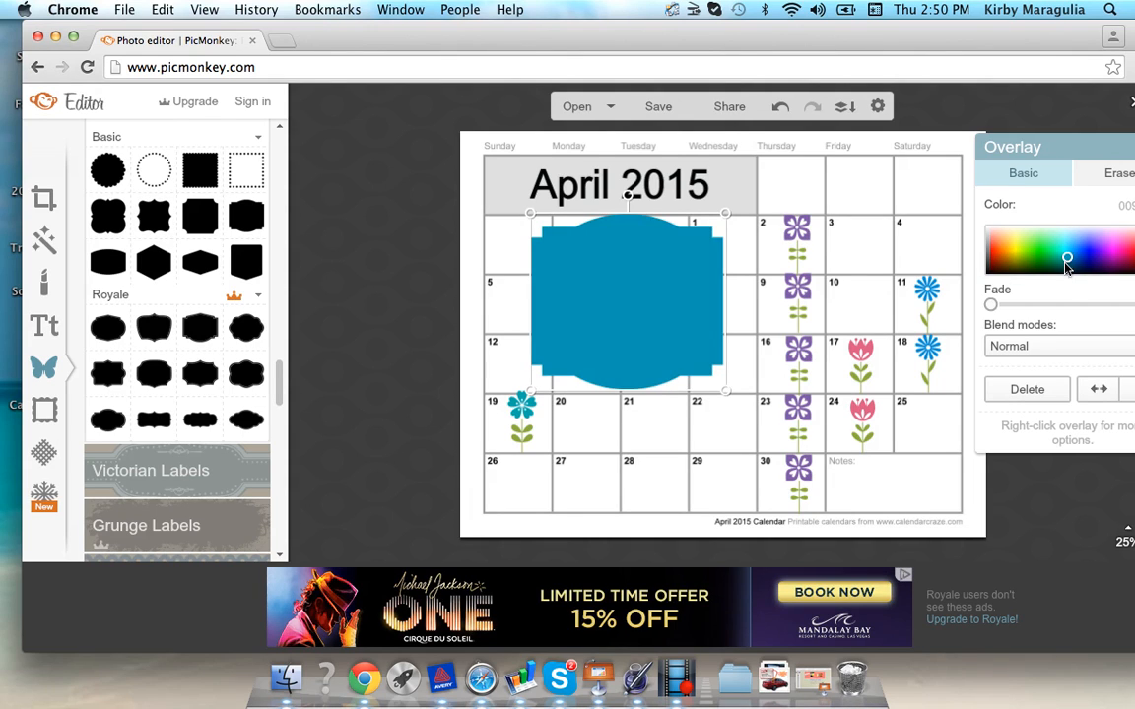
click(1065, 266)
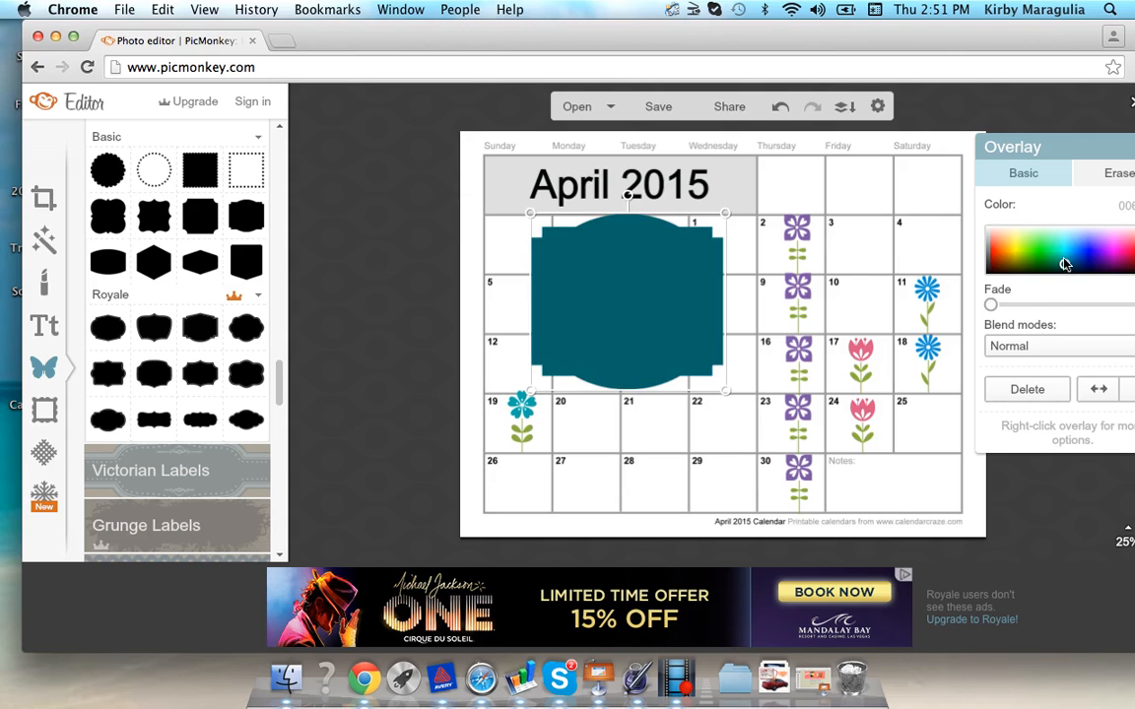
click(1065, 261)
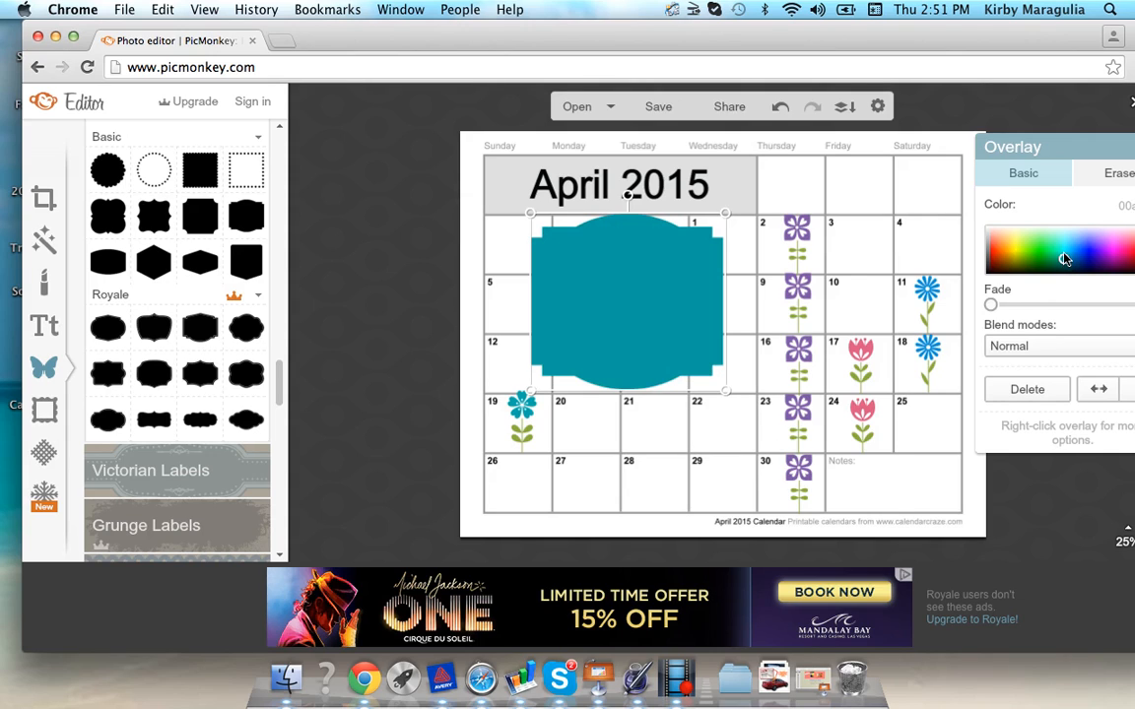
click(1065, 256)
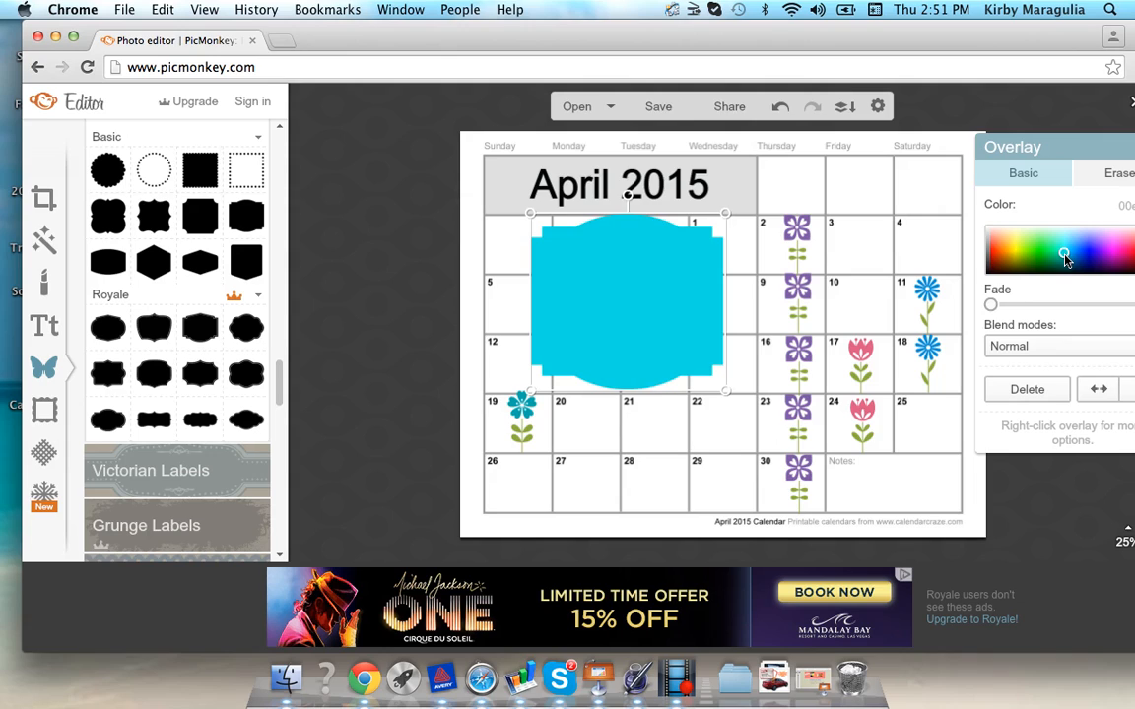
click(1065, 256)
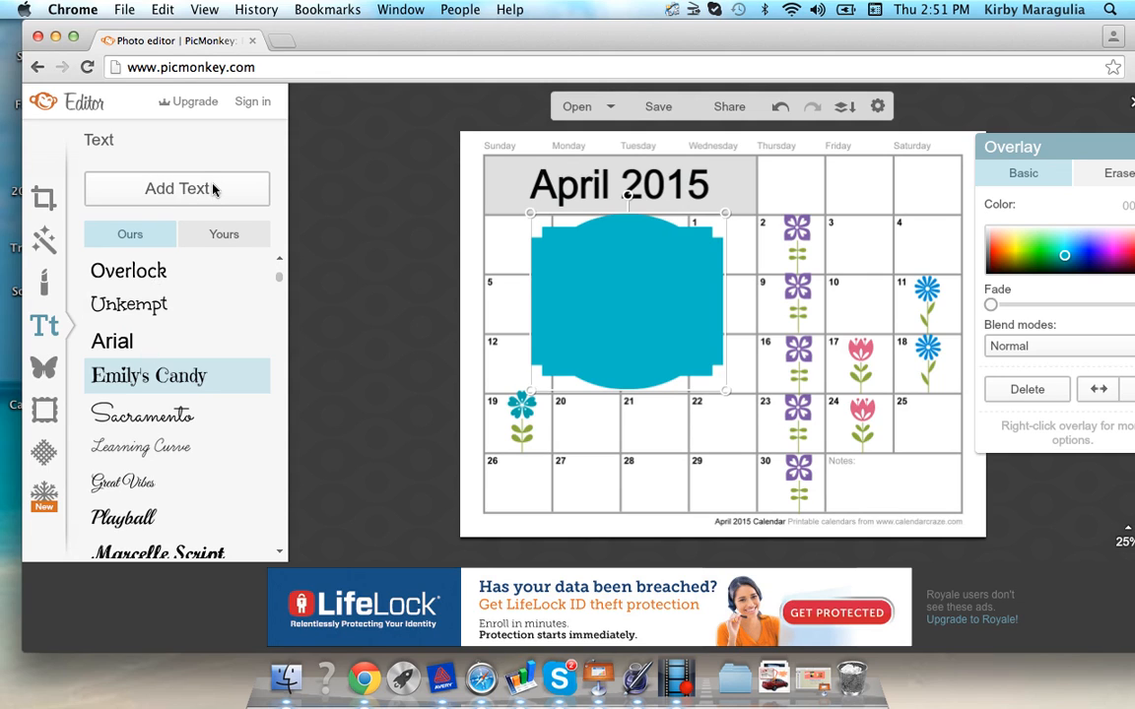
- Add a text box to the calendar and place it over the upper half of the turquoise label
click(150, 198)
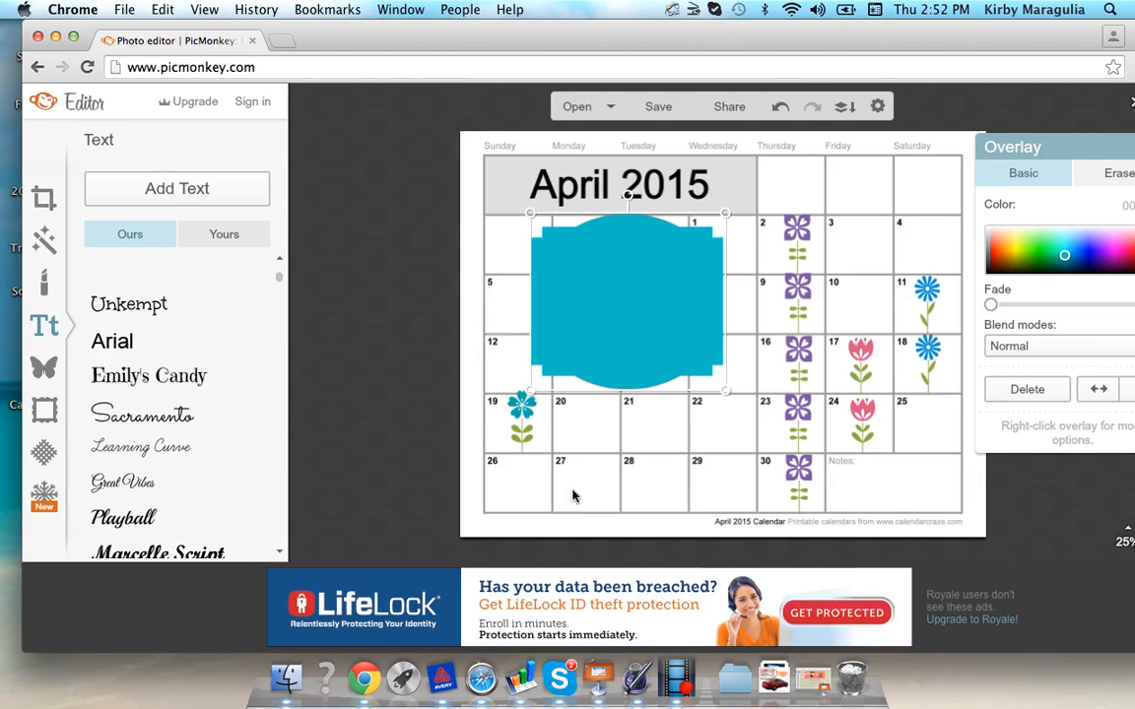
click(190, 201)
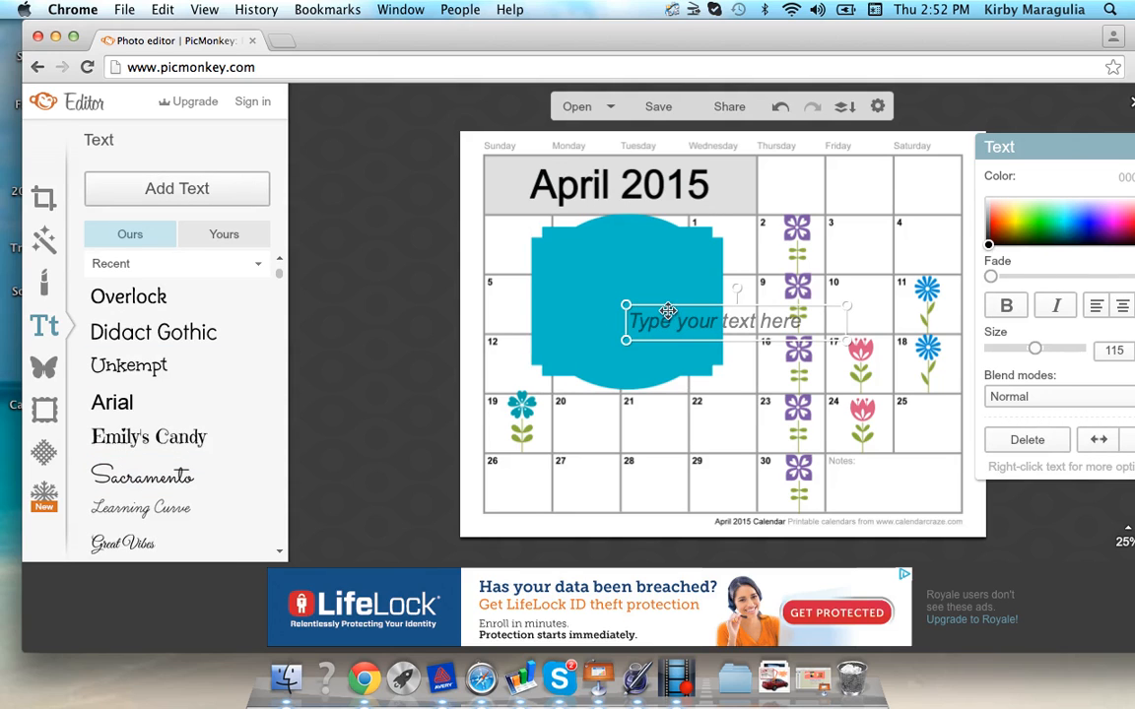
drag(680, 324, 589, 289)
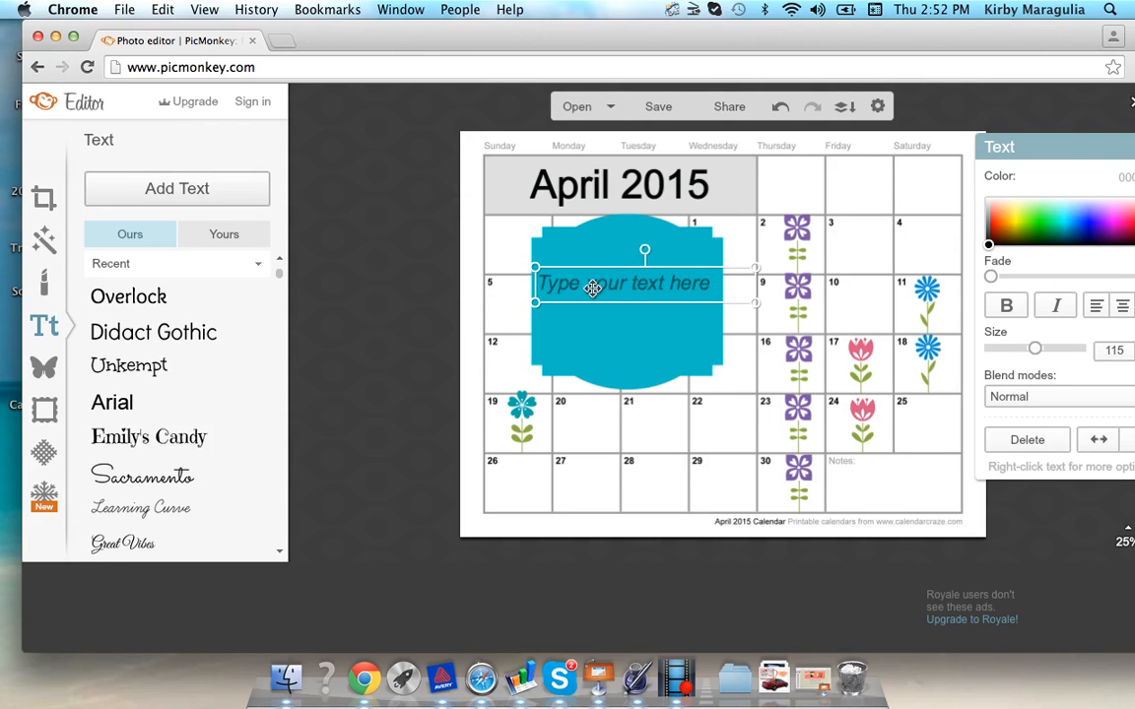
click(591, 290)
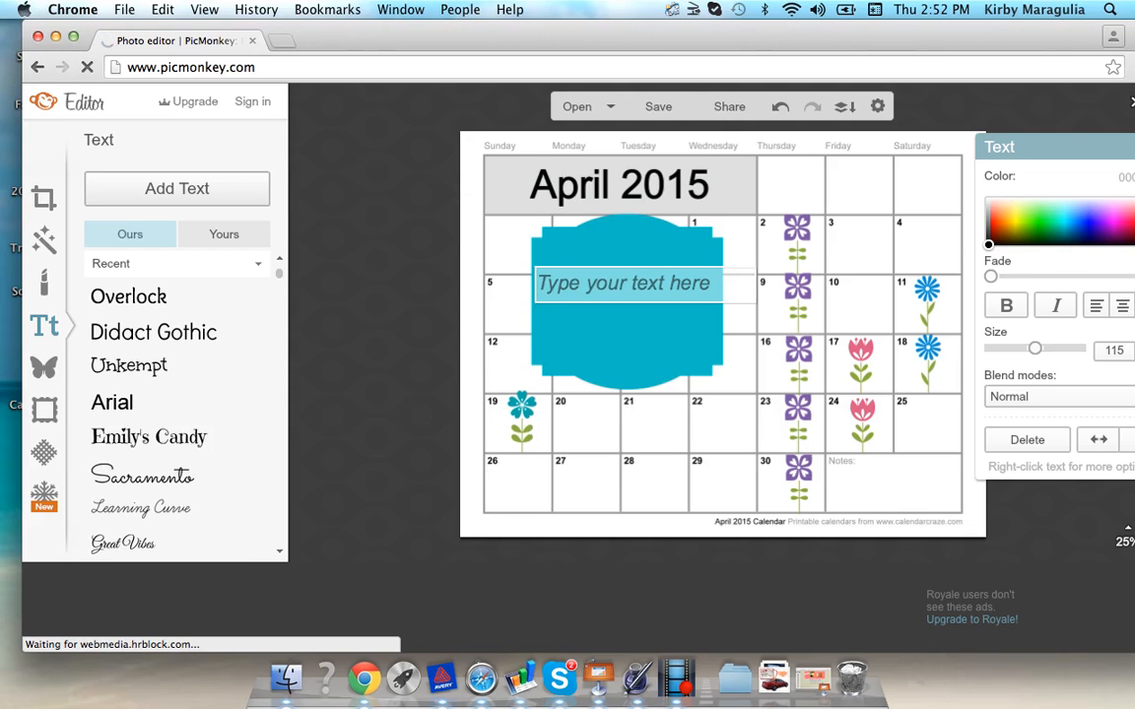
- Enter "April showers bring Flowers and wine tasting dates!" in the new text box
text(Pi)
key(BackSpace)
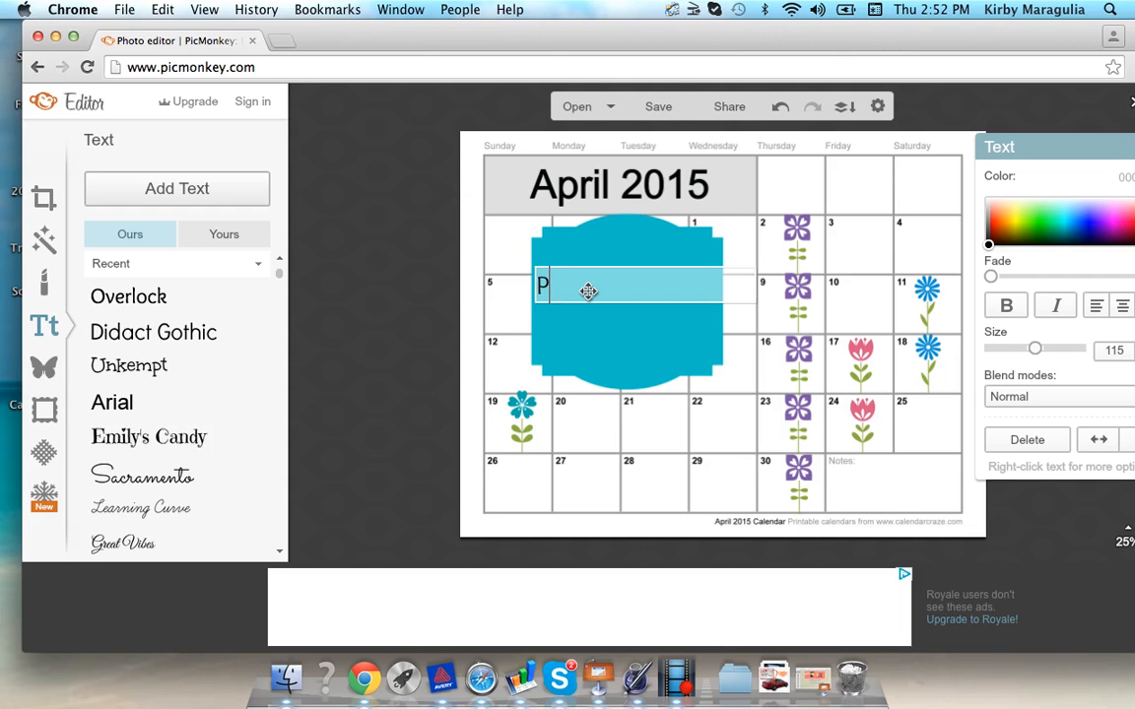
key(BackSpace)
text(A)
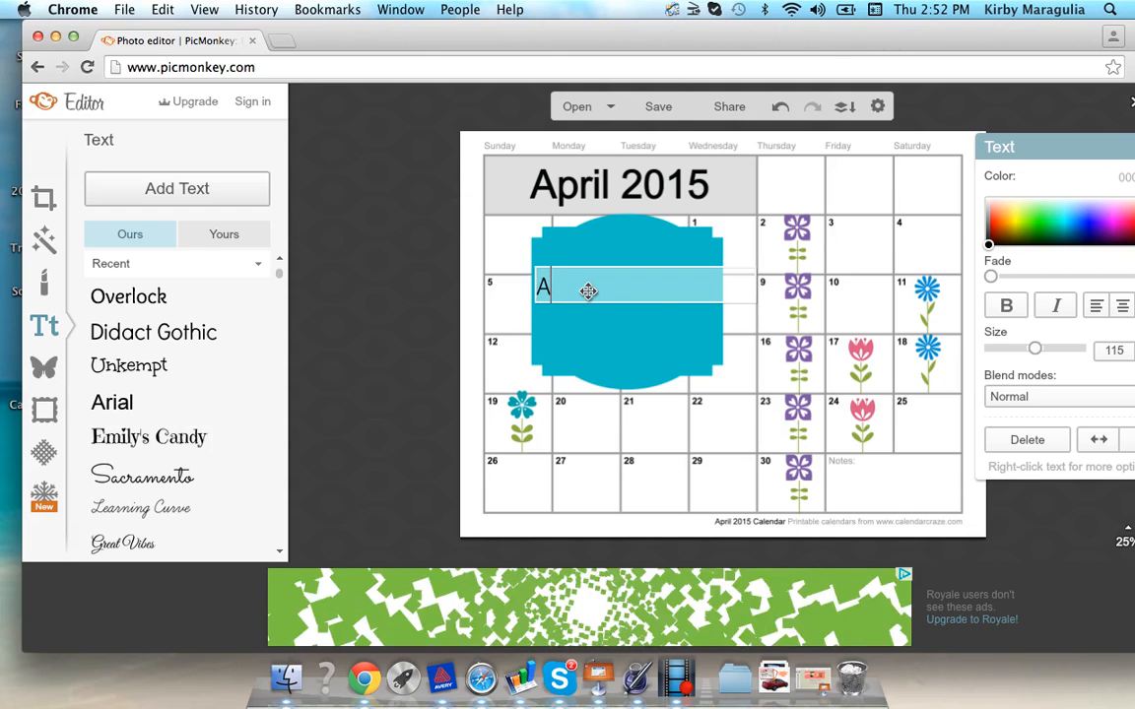
text(A)
key(BackSpace)
text(p)
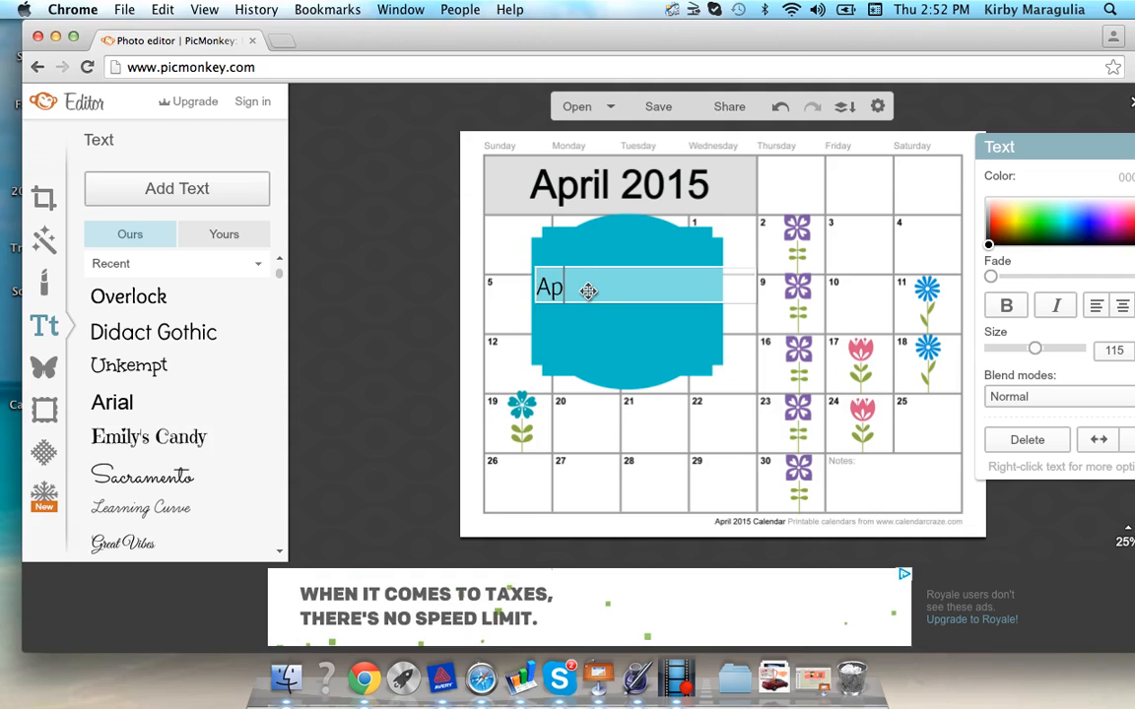
text(ril showe)
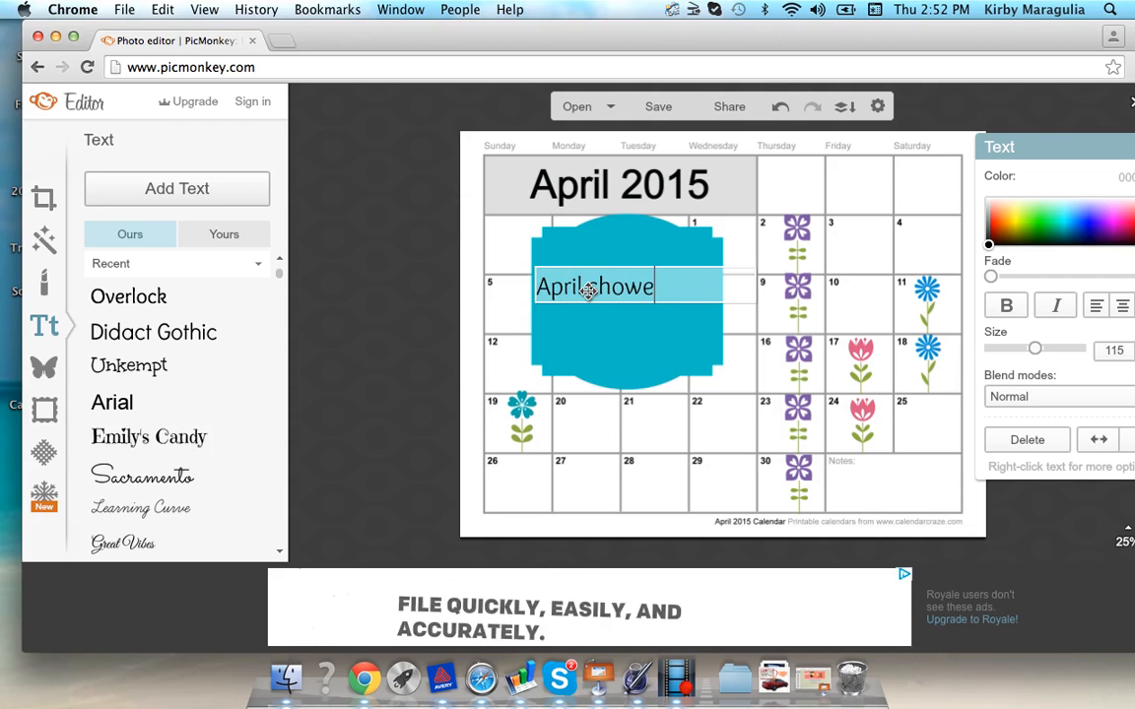
text(rs bring)
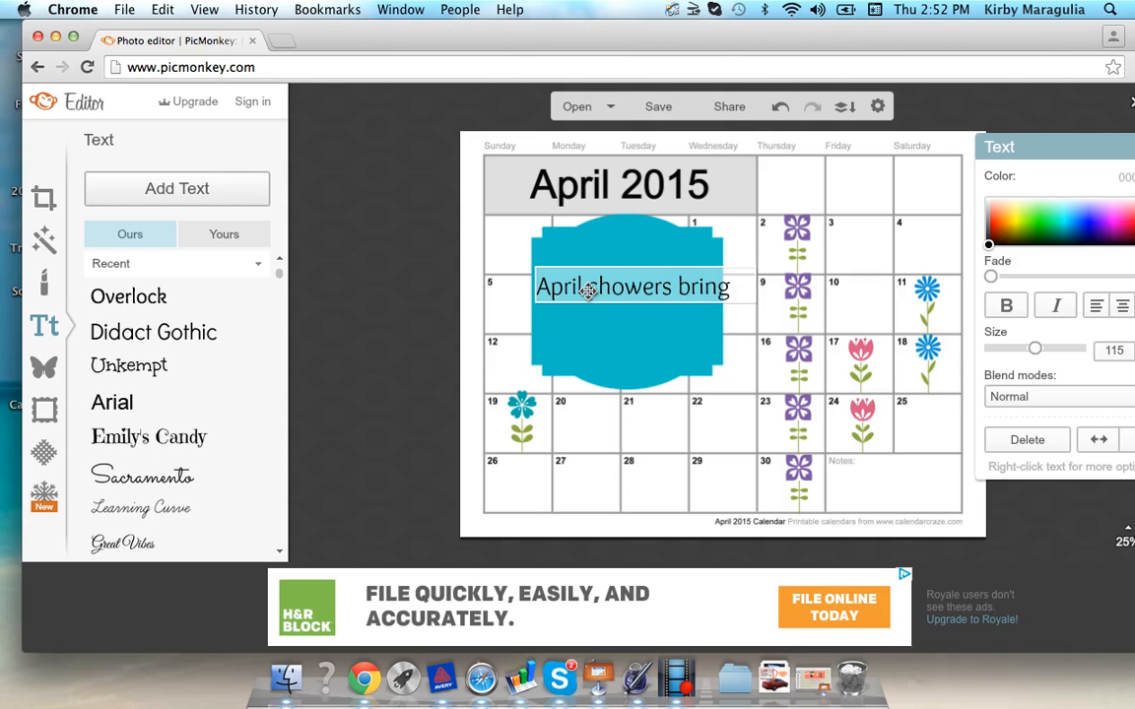
text( Flowers)
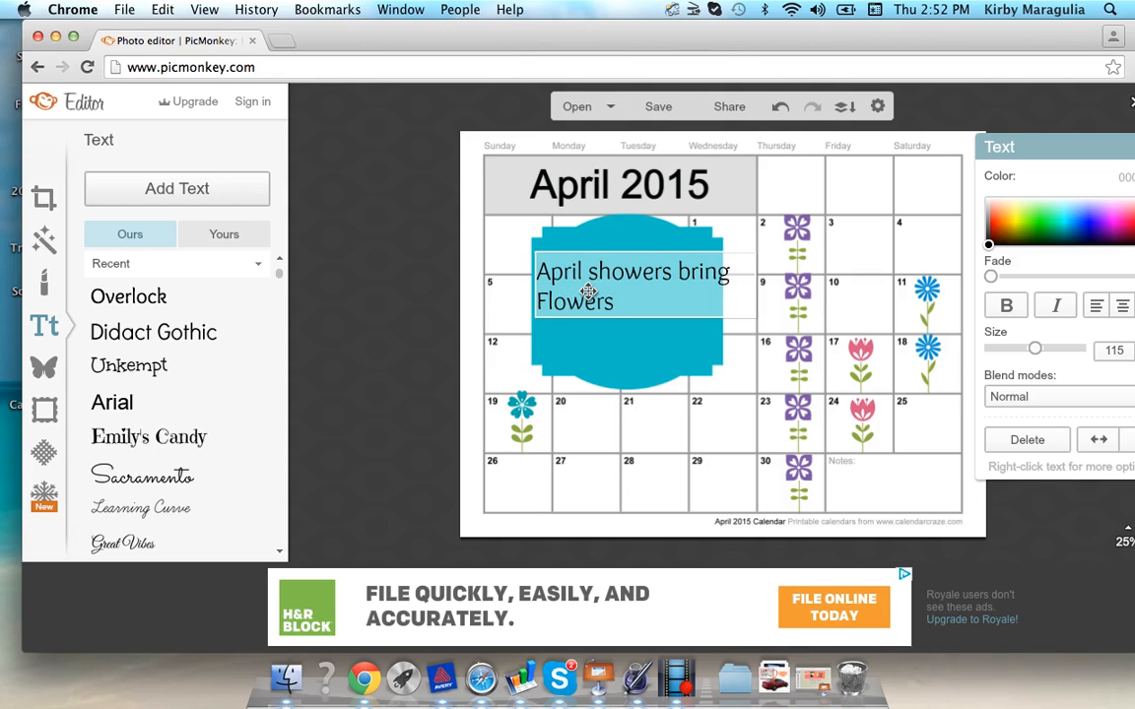
text( and wine tasting )
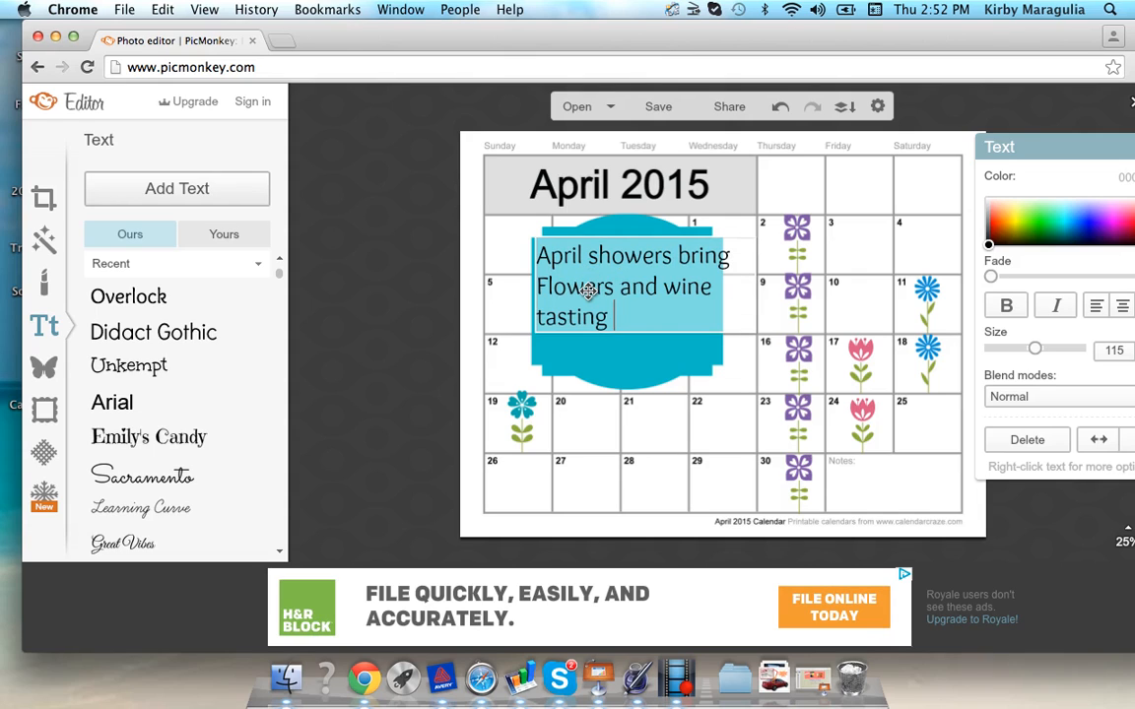
text(dates! )
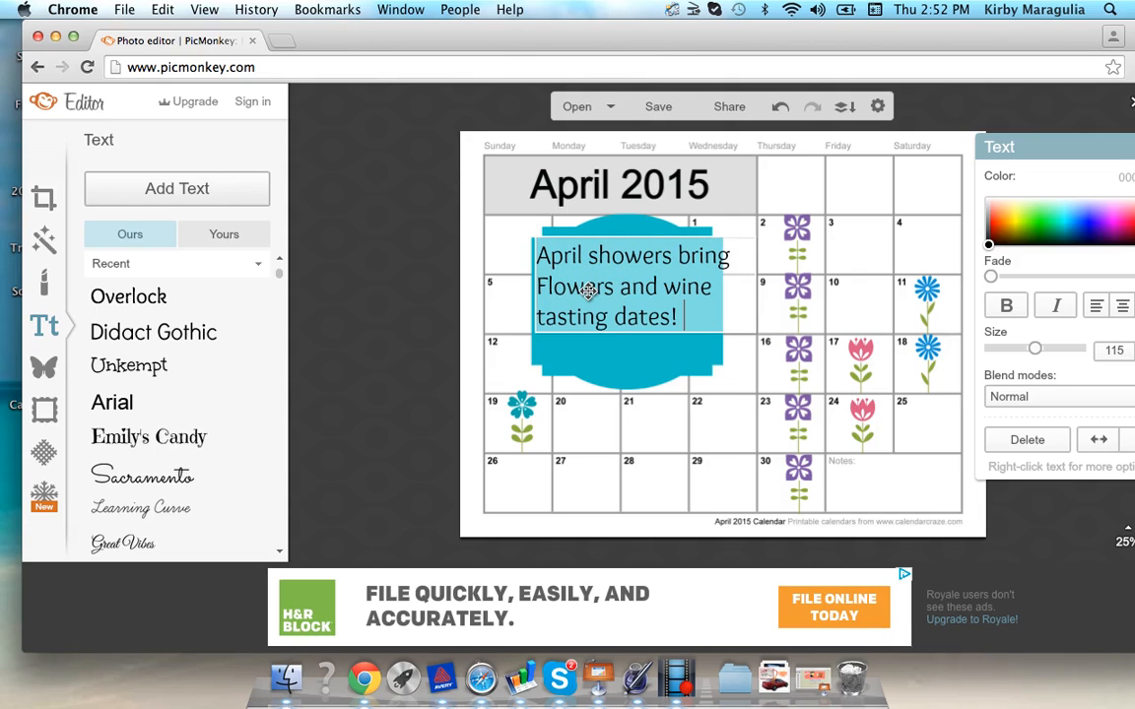
- Continue the label text with "Pick a flower for your FREE in home Wine Tasting"
text(Pick a flower )
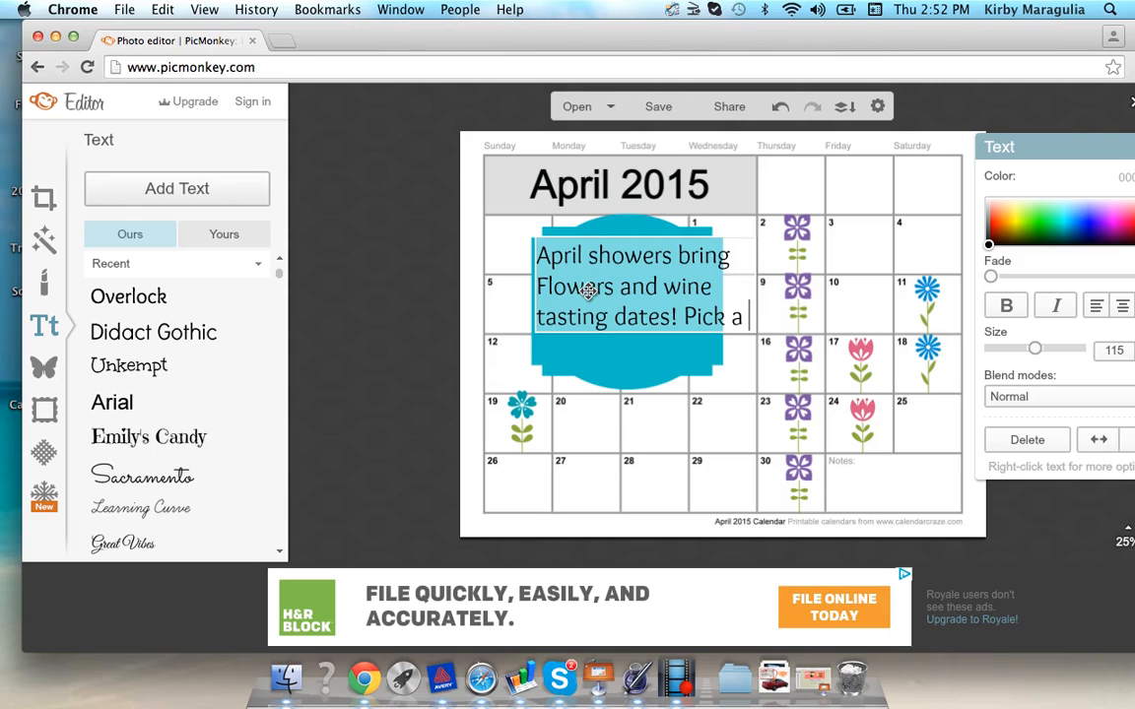
text(for)
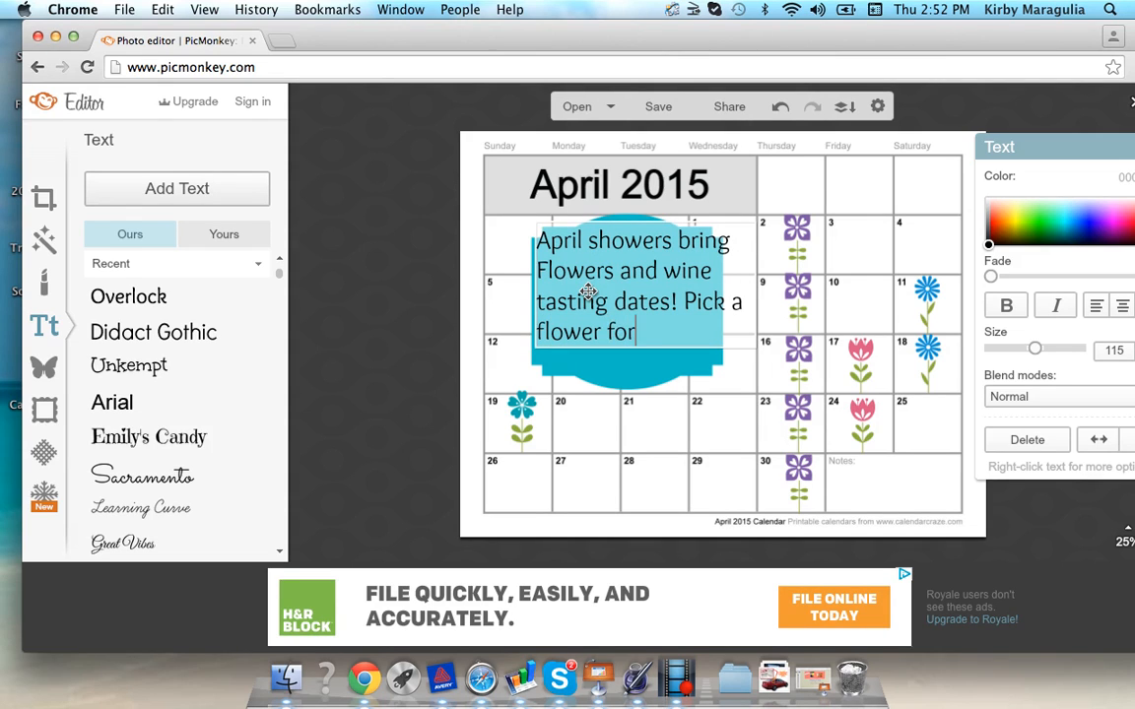
text( your FREE )
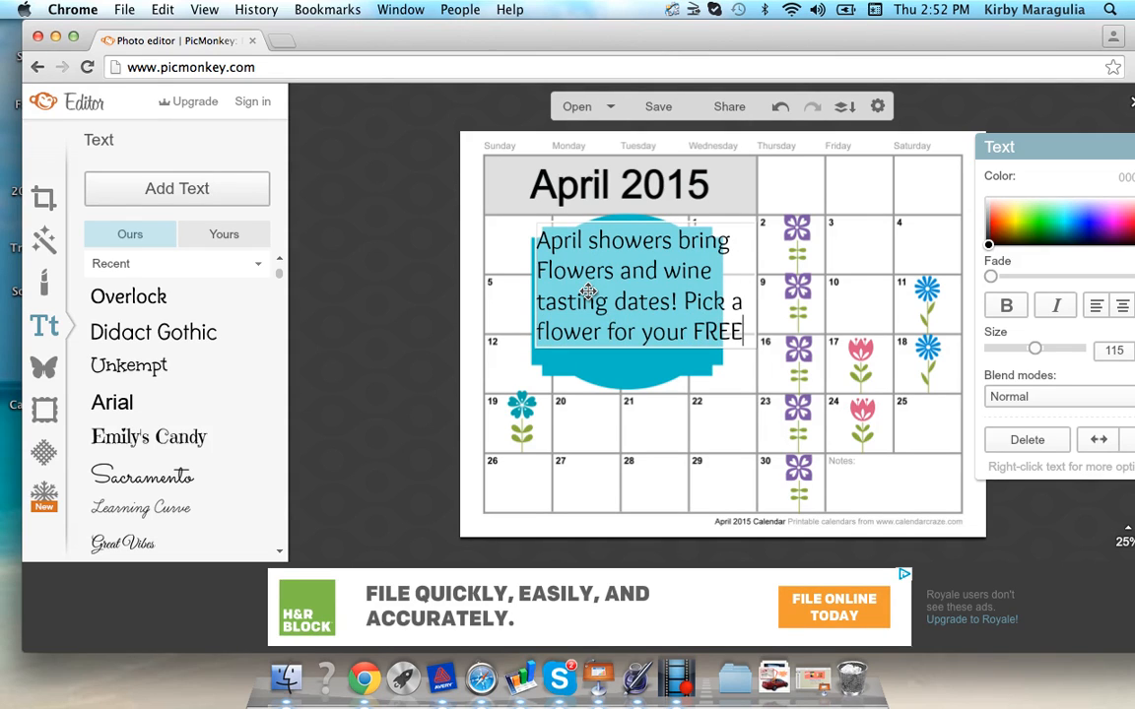
text(in h)
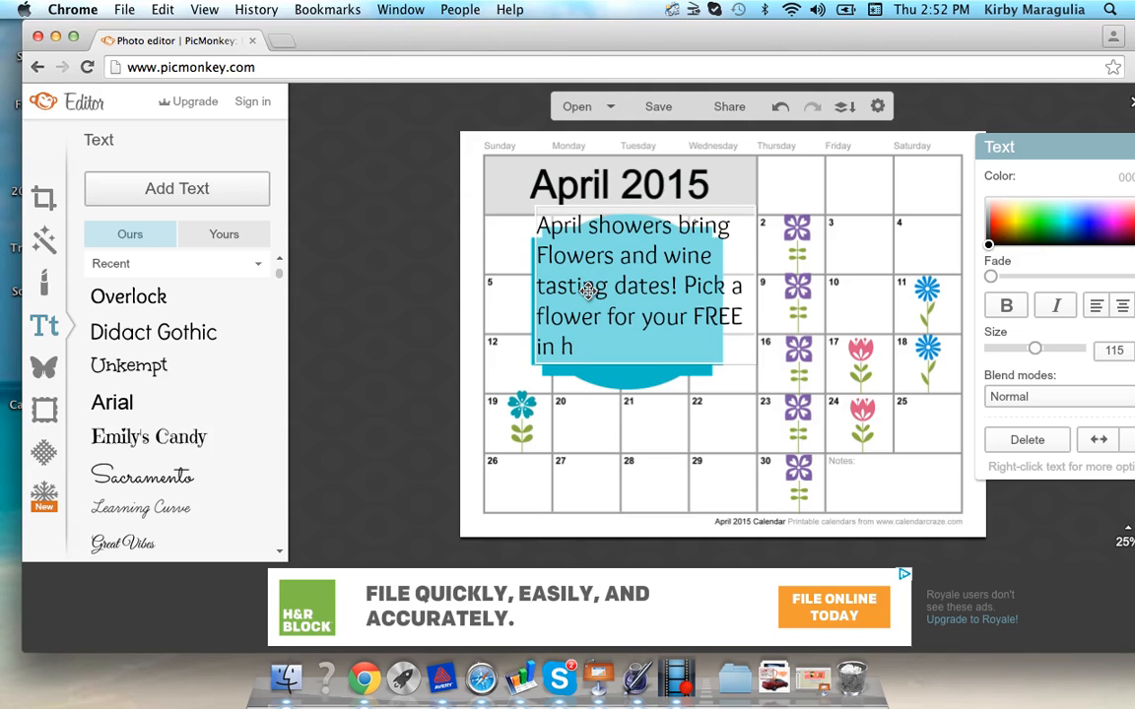
text(ome Wi)
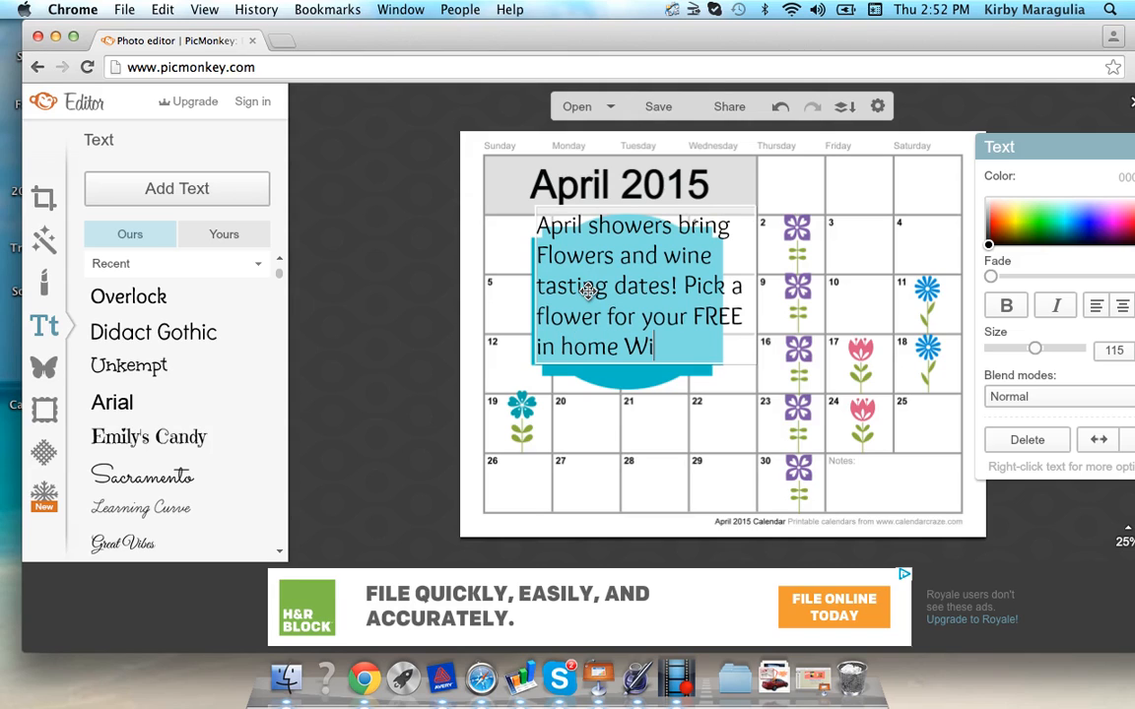
text(ne Tastings)
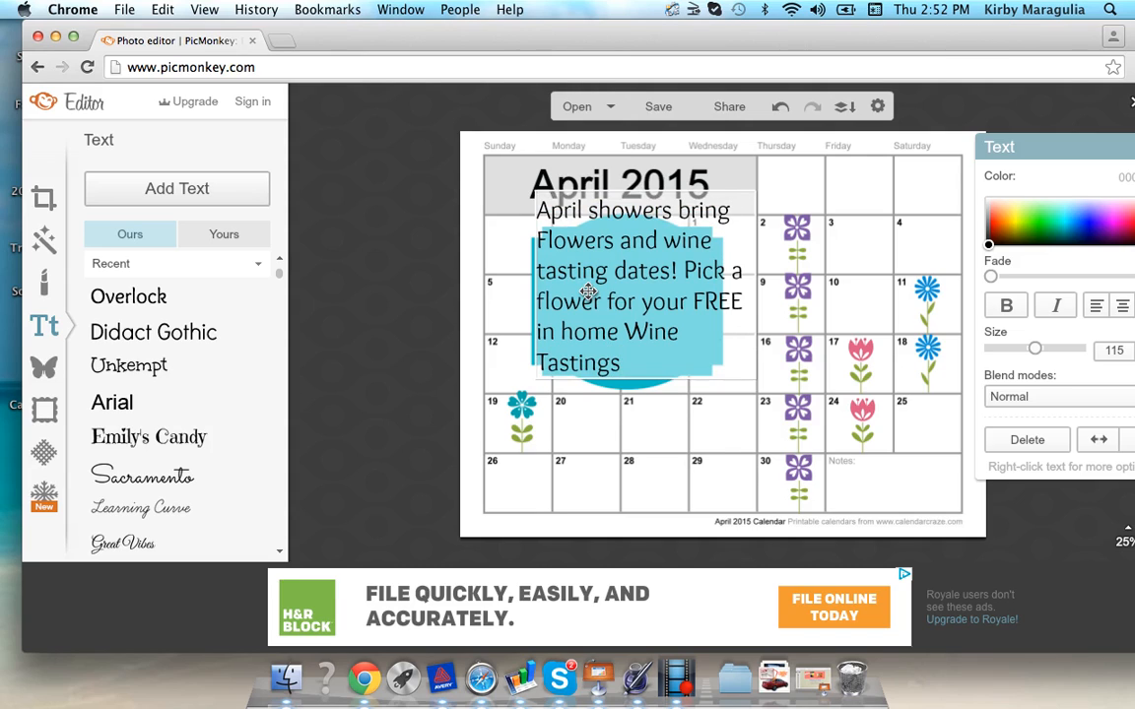
key(BackSpace)
- Delete the opening sentence "April showers bring Flowers and wine tasting dates!" from the label text
click(684, 270)
key(BackSpace)
key(BackSpace)
key(BackSpace)
key(BackSpace)
key(BackSpace)
key(BackSpace)
key(BackSpace)
key(BackSpace)
key(BackSpace)
key(BackSpace)
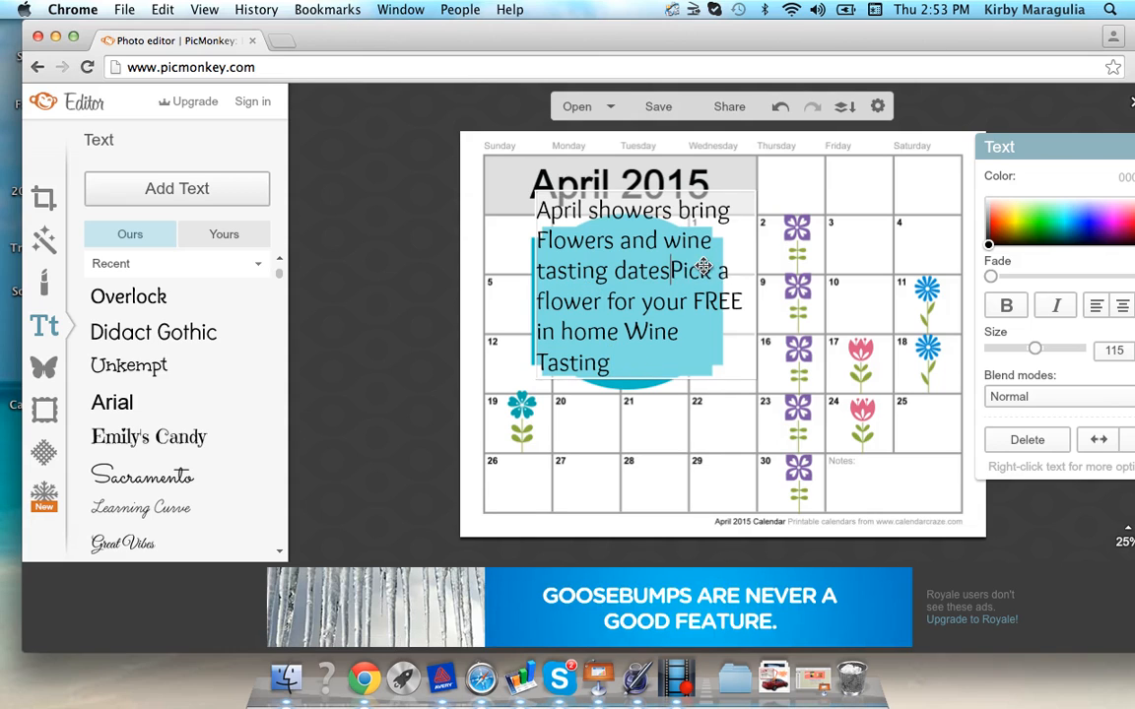
key(BackSpace)
key(BackSpace)
key(BackSpace)
key(BackSpace)
key(BackSpace)
key(BackSpace)
key(BackSpace)
key(BackSpace)
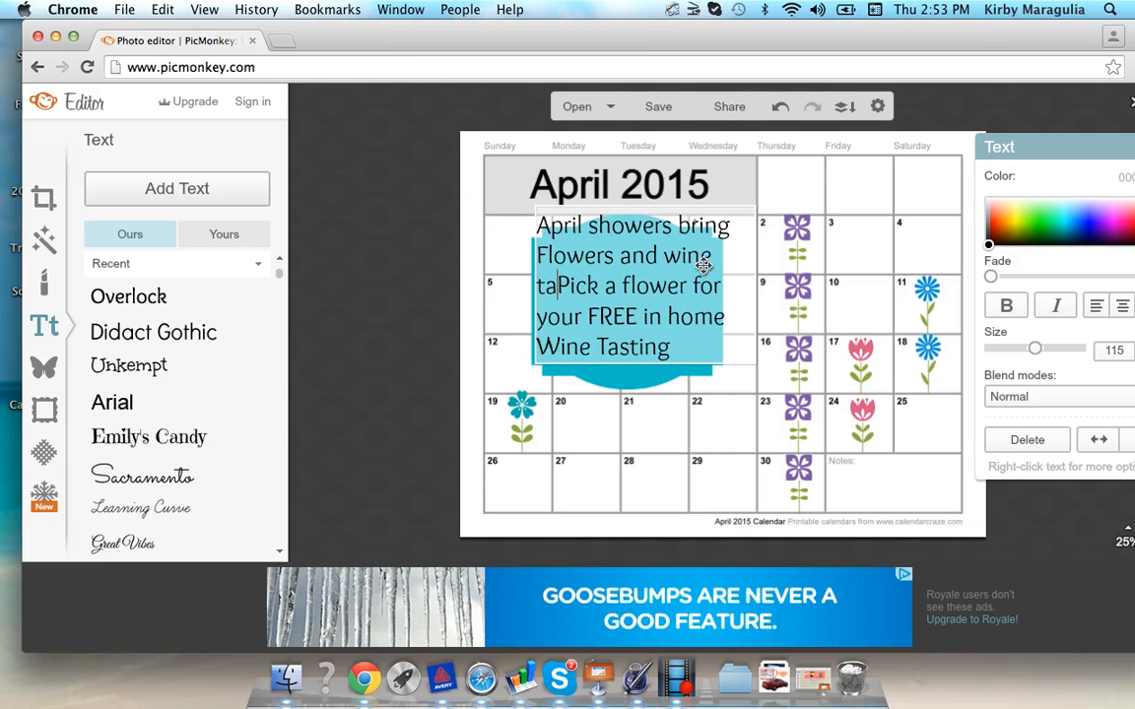
key(BackSpace)
key(BackSpace)
key(BackSpace)
key(BackSpace)
key(BackSpace)
key(BackSpace)
key(BackSpace)
key(BackSpace)
key(BackSpace)
key(BackSpace)
key(BackSpace)
key(BackSpace)
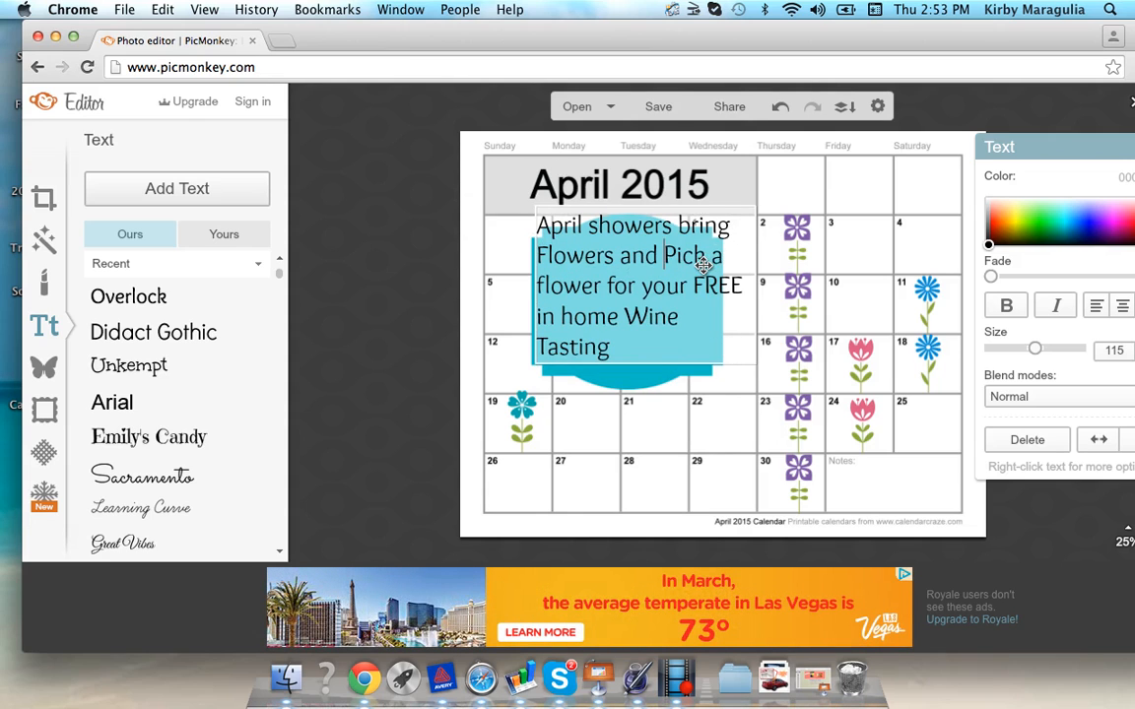
key(BackSpace)
key(BackSpace)
key(BackSpace)
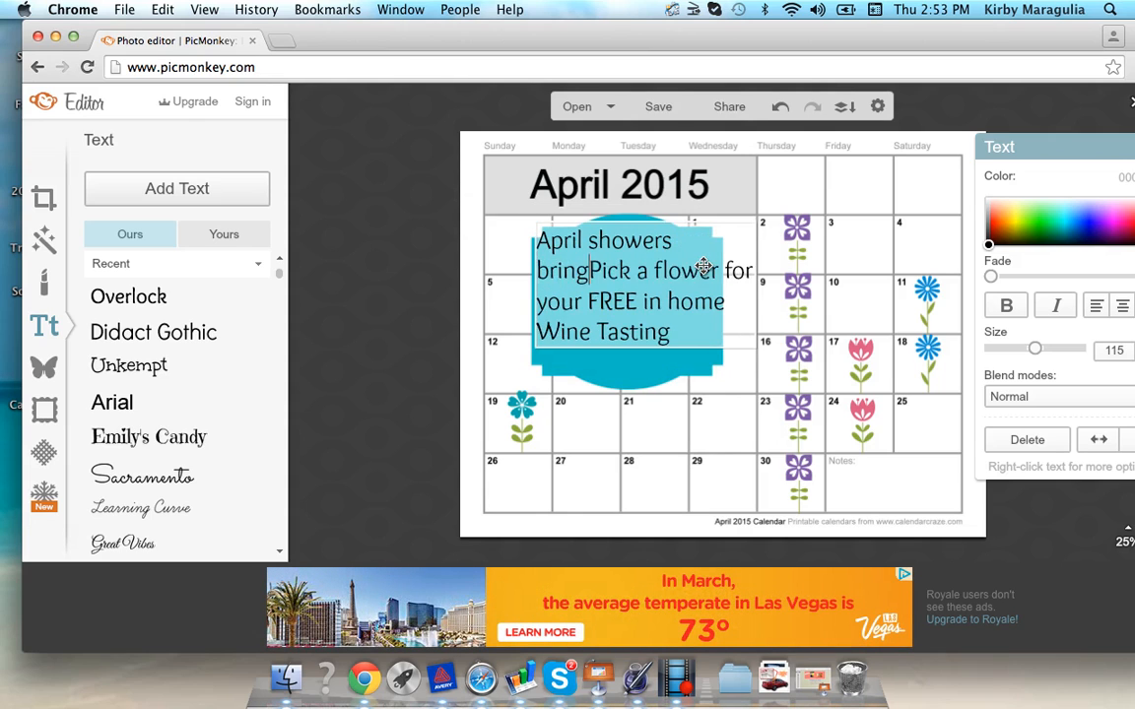
key(BackSpace)
key(BackSpace)
key(BackSpace)
key(BackSpace)
key(BackSpace)
key(BackSpace)
key(BackSpace)
key(BackSpace)
key(BackSpace)
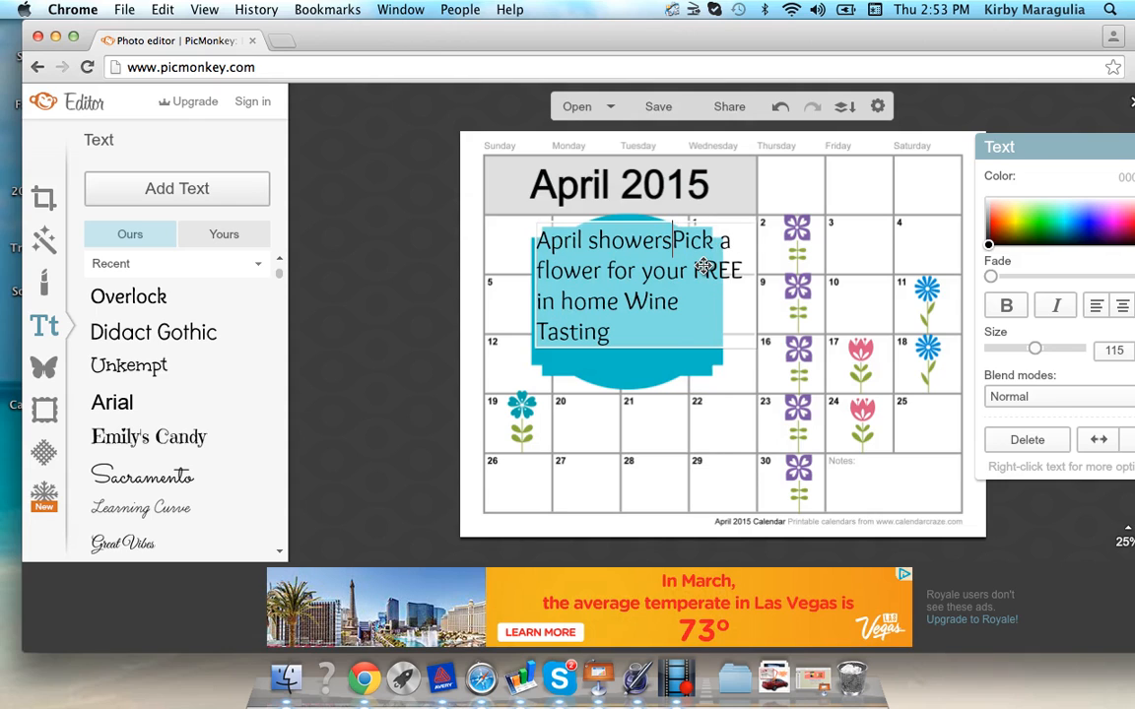
key(BackSpace)
key(BackSpace)
key(BackSpace)
key(BackSpace)
key(BackSpace)
key(BackSpace)
key(BackSpace)
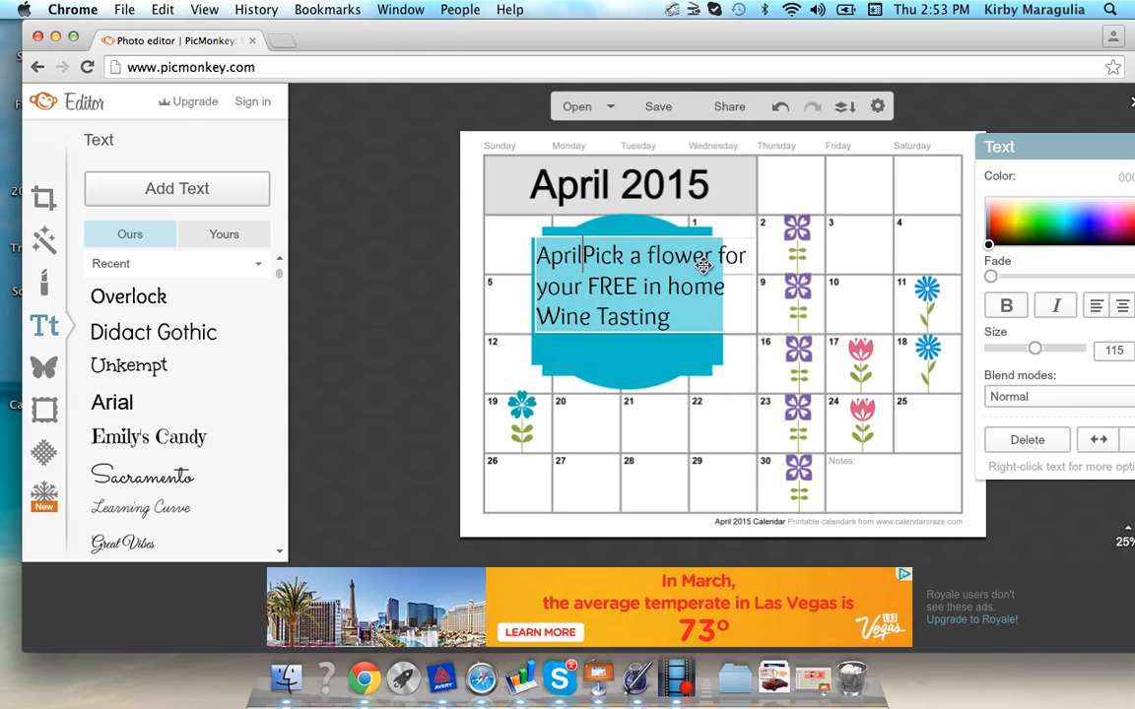
key(BackSpace)
key(BackSpace)
key(BackSpace)
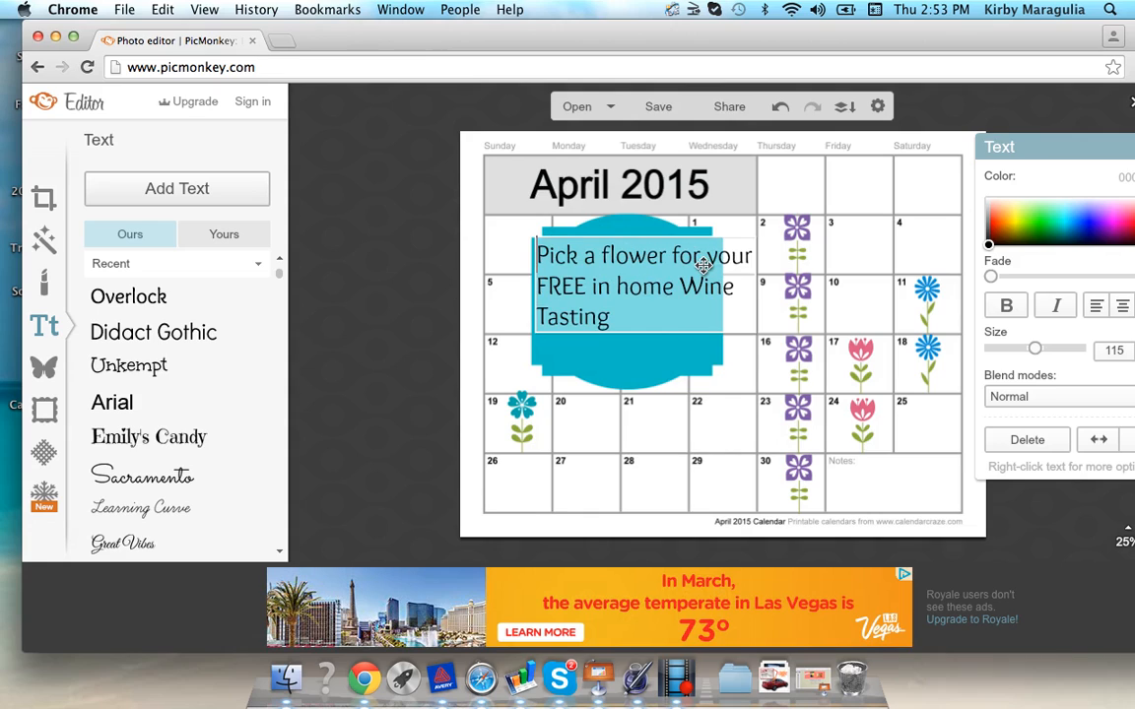
- Finish the label text with "date!" and center-align its lines
click(641, 316)
text(date!)
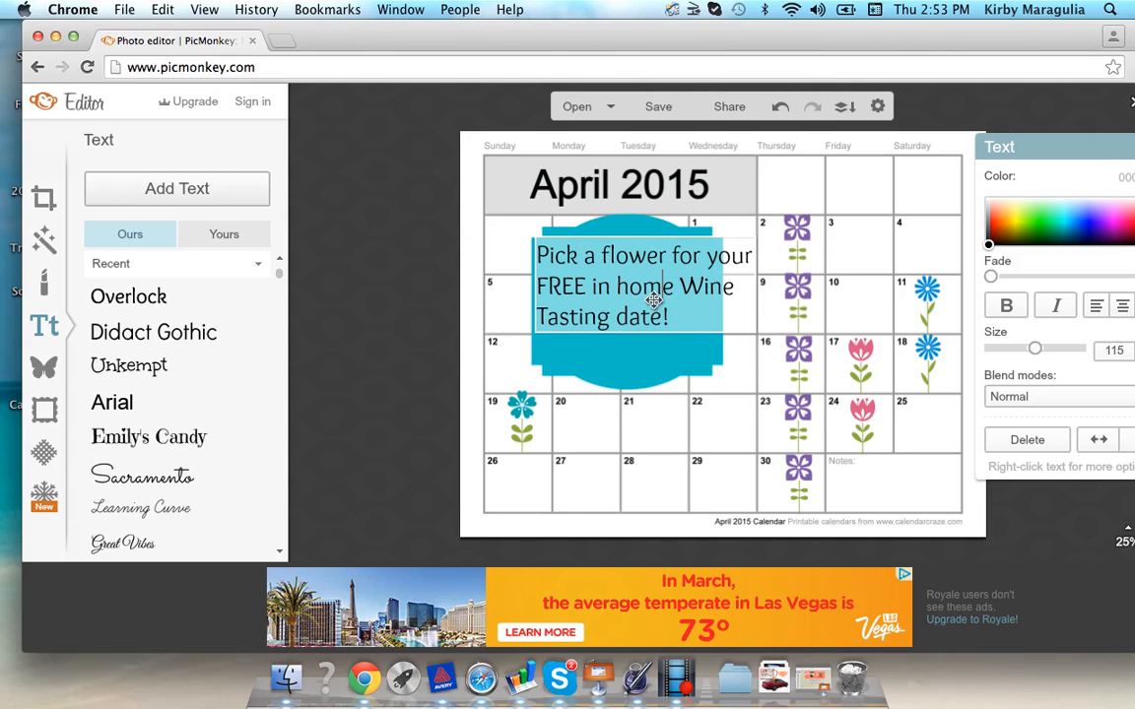
drag(1045, 146, 965, 105)
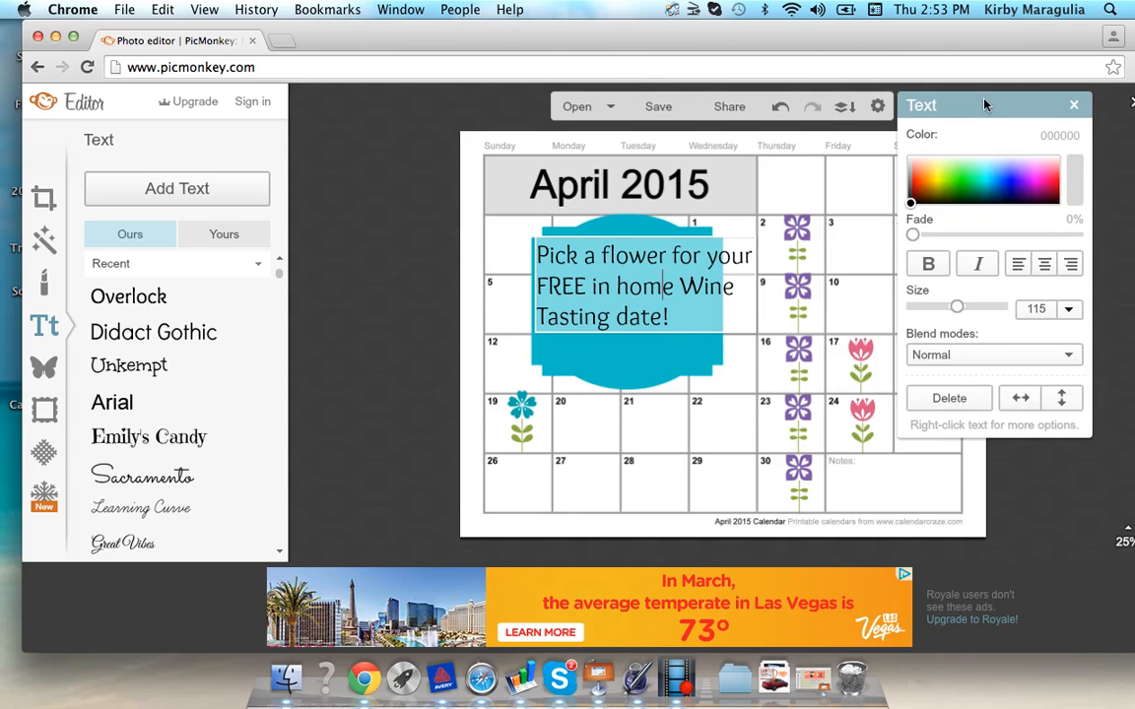
click(1043, 269)
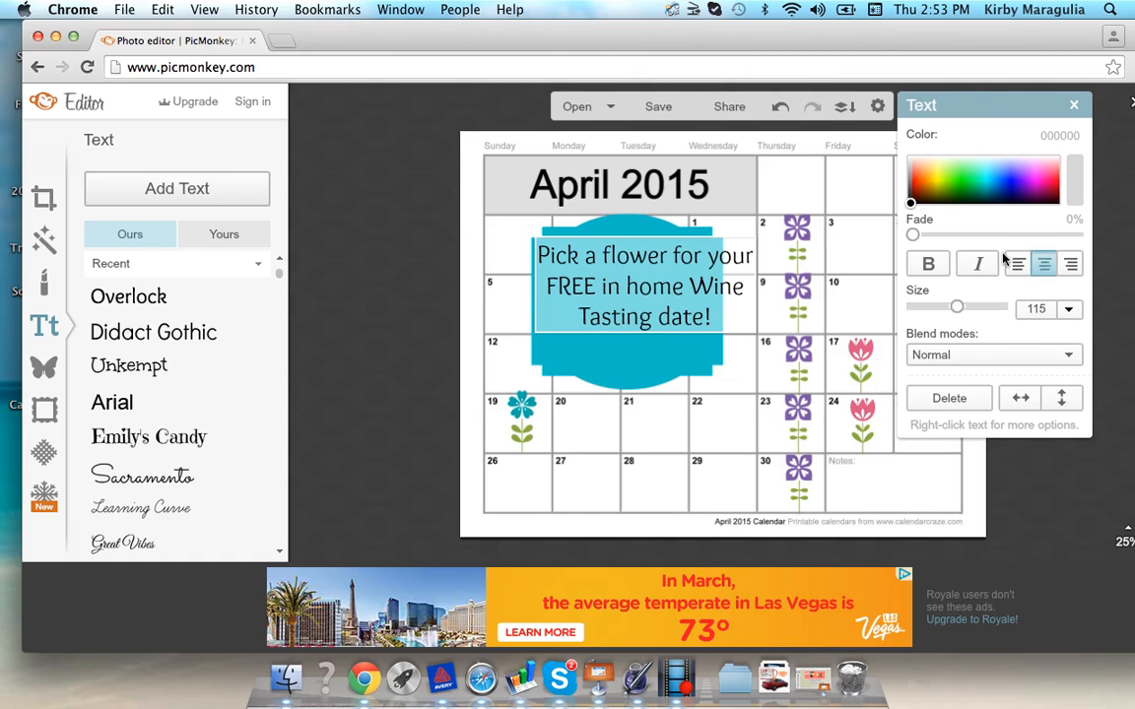
click(650, 233)
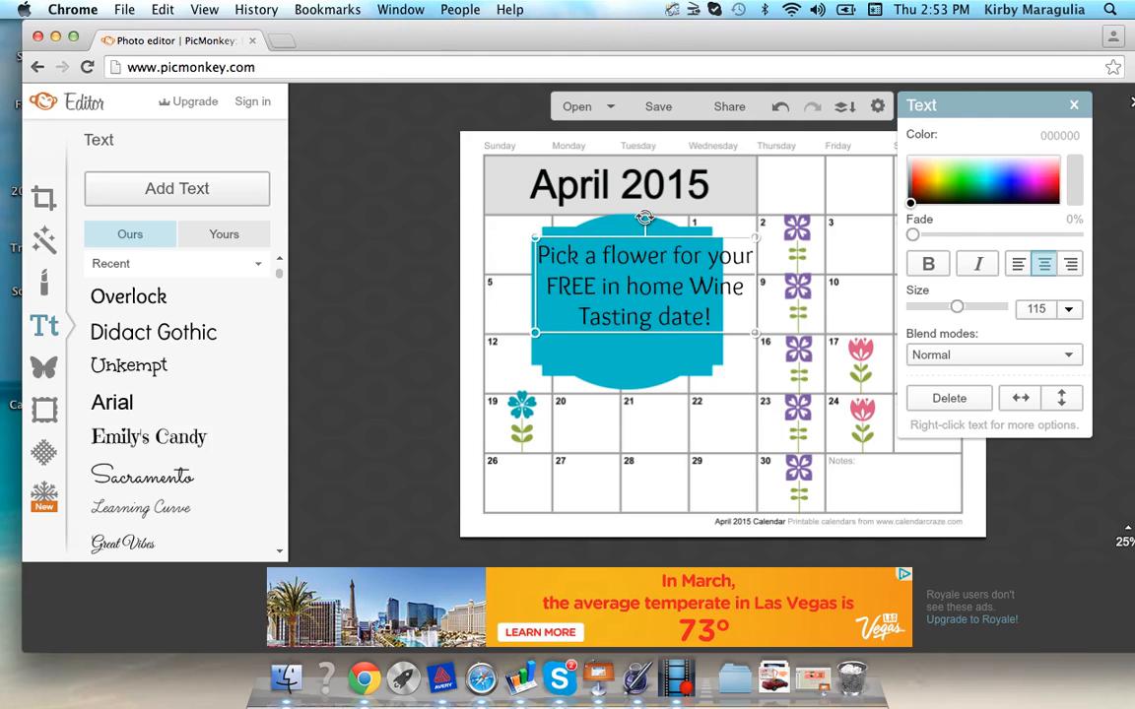
- Shift the text slightly down and left over the label, tilting it counterclockwise and straightening it back to horizontal
drag(644, 217, 592, 188)
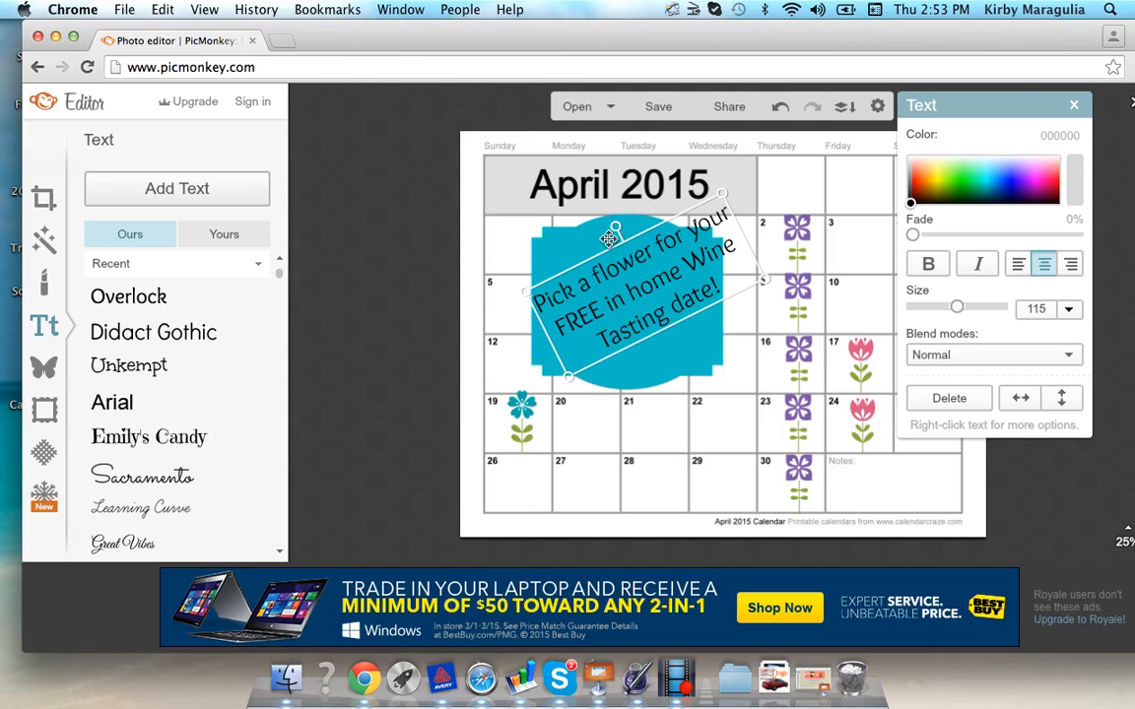
drag(622, 317, 608, 332)
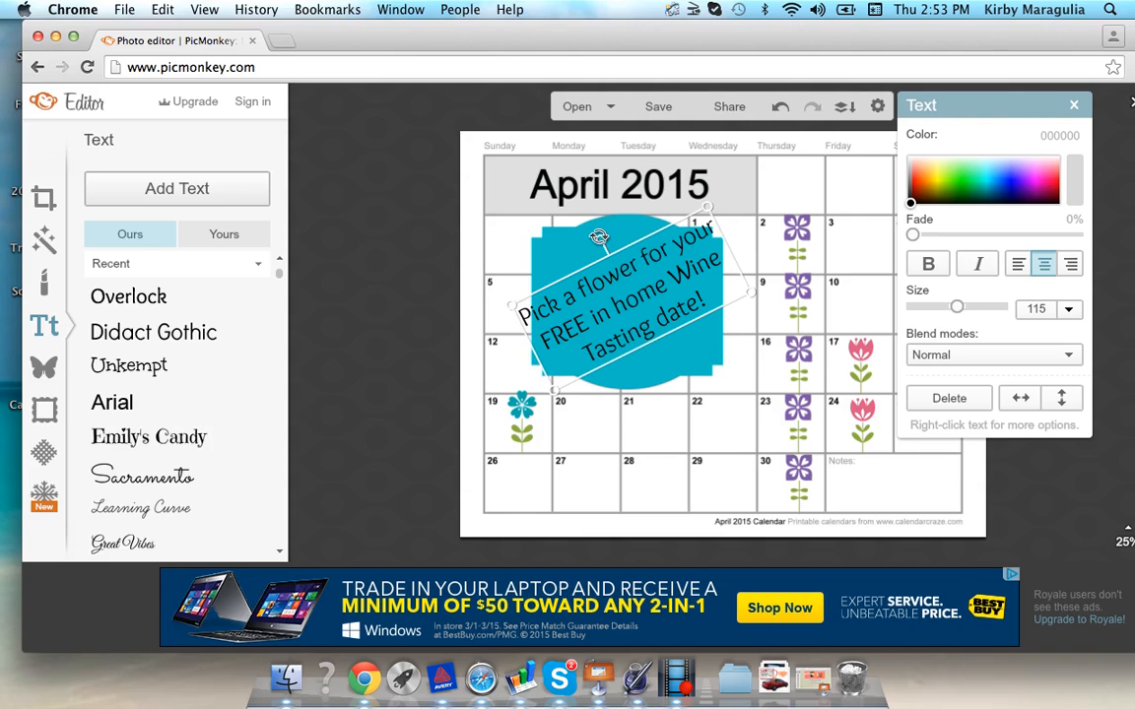
drag(599, 237, 627, 233)
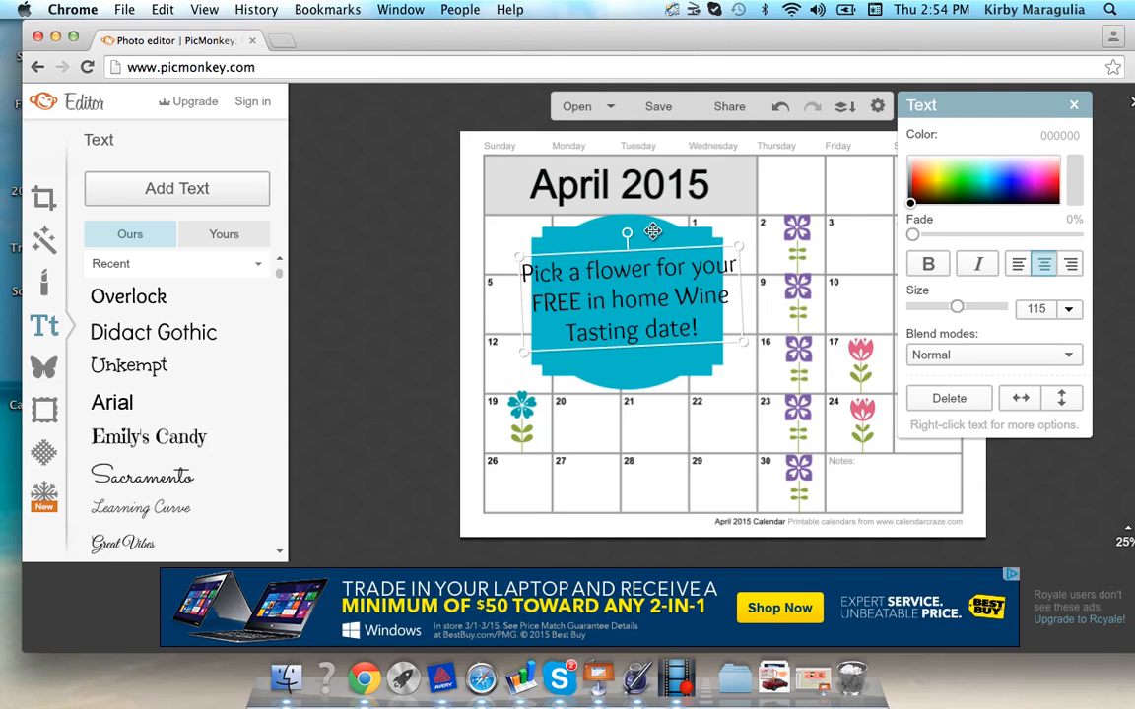
drag(627, 234, 630, 232)
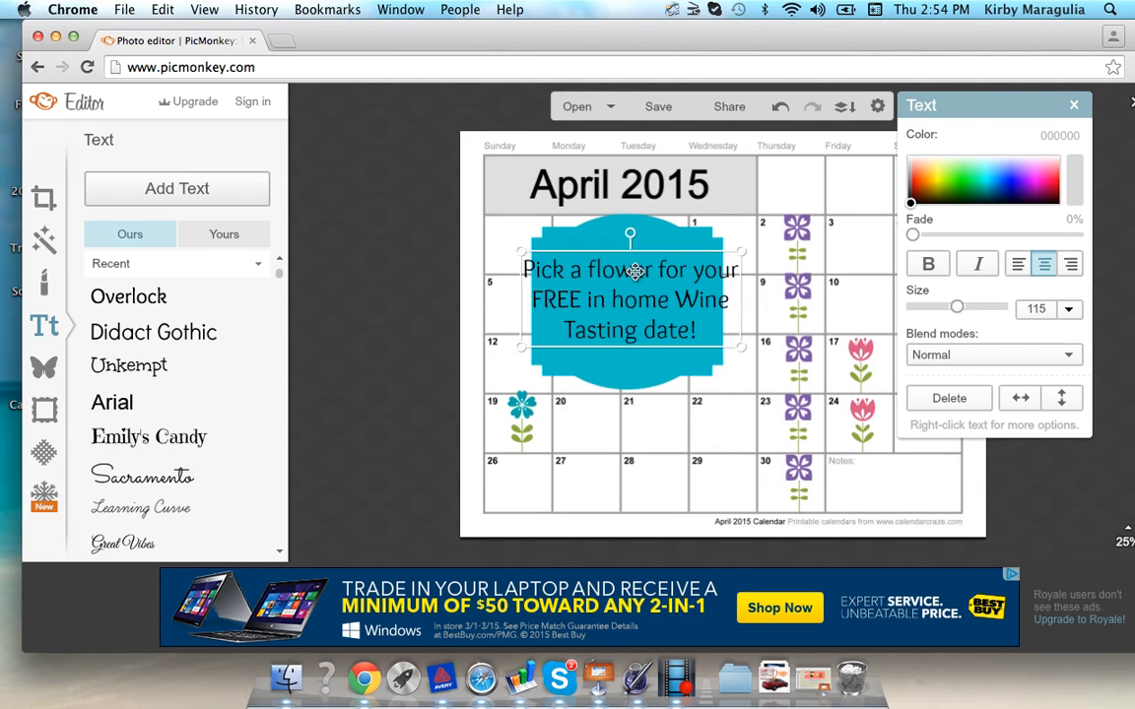
- Enlarge the turquoise label overlay from its lower-right corner until it nearly reaches the Thursday column and extends just into the April 20 row
click(693, 375)
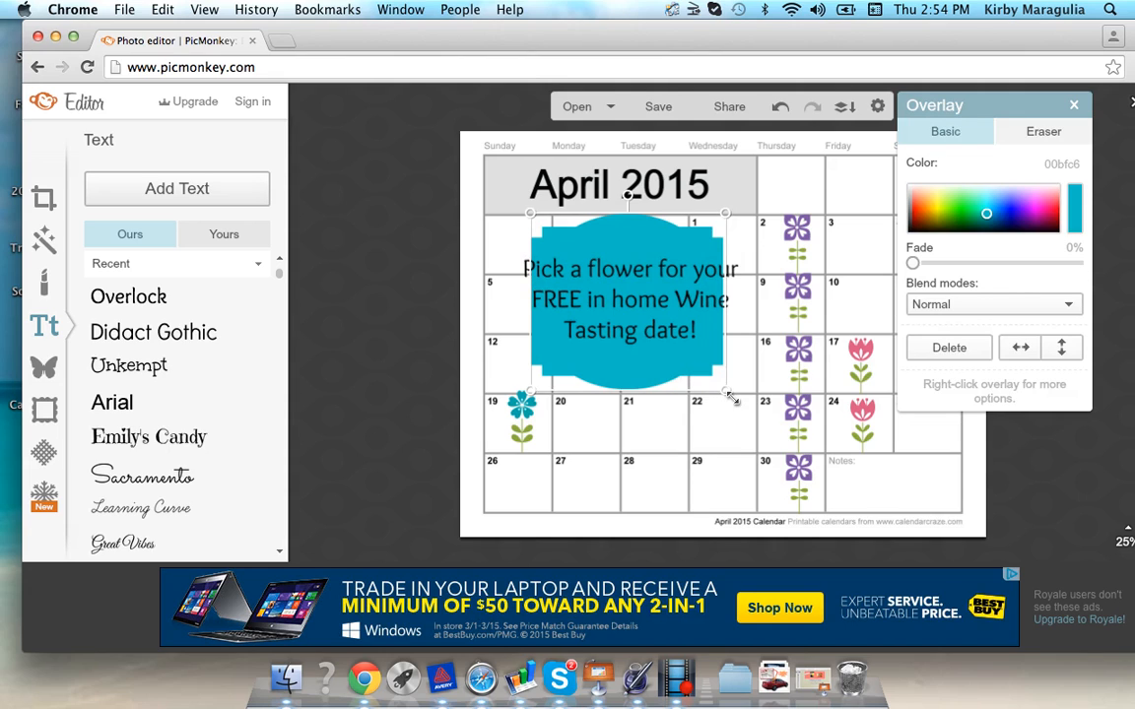
drag(732, 398, 743, 400)
drag(749, 399, 795, 413)
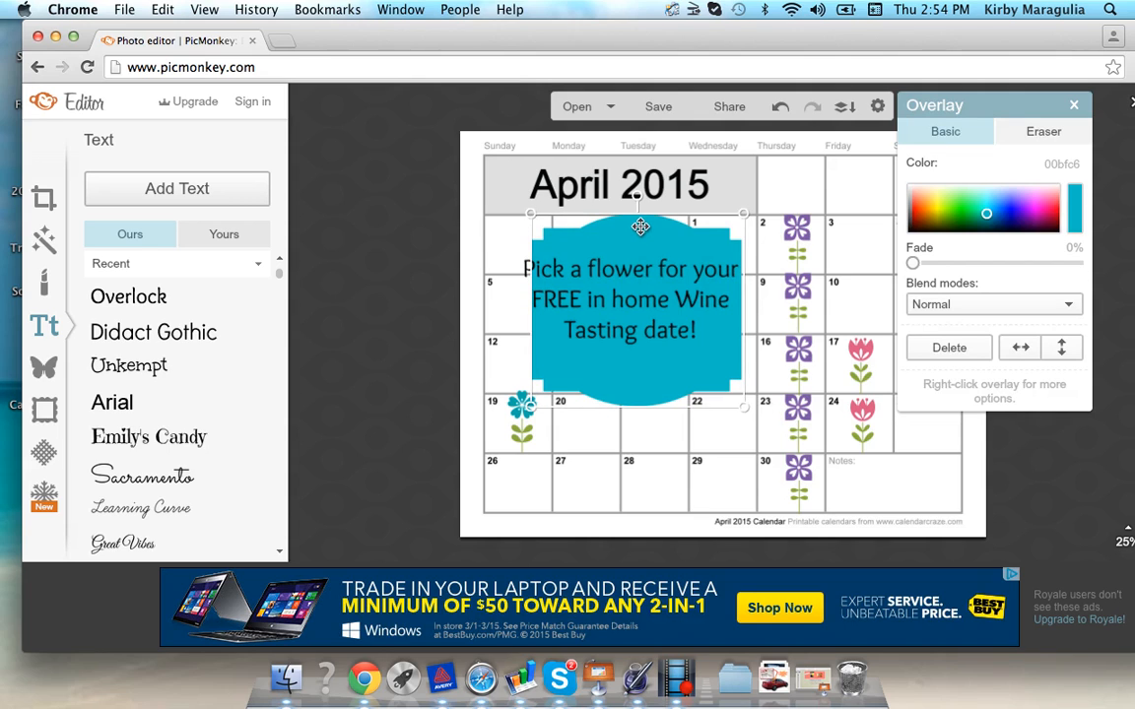
- Nudge the turquoise label up and left, and shift it aside over the Friday and Saturday columns to uncover its text
drag(640, 227, 630, 218)
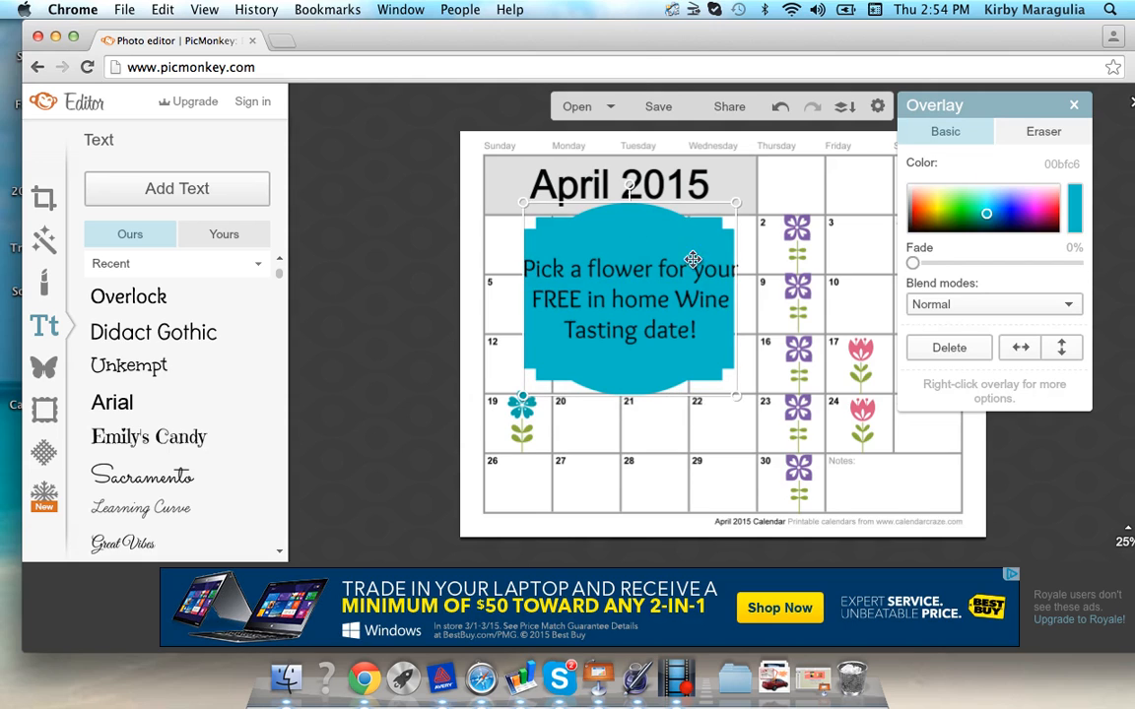
click(684, 487)
click(632, 320)
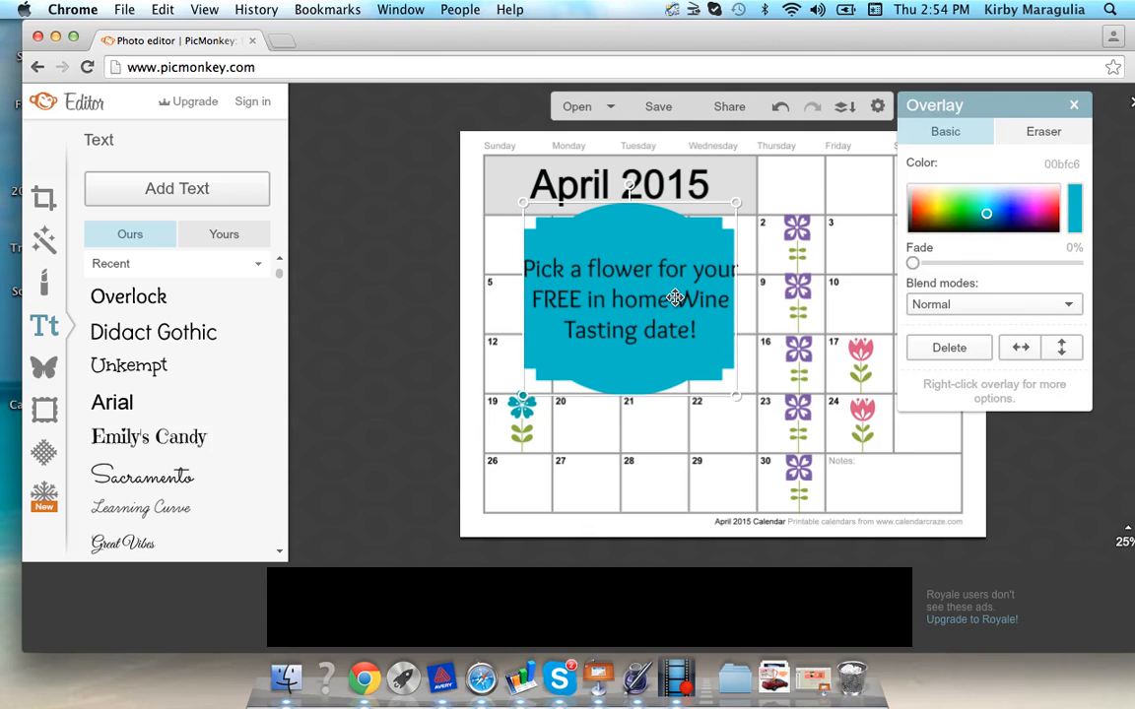
drag(656, 227, 953, 258)
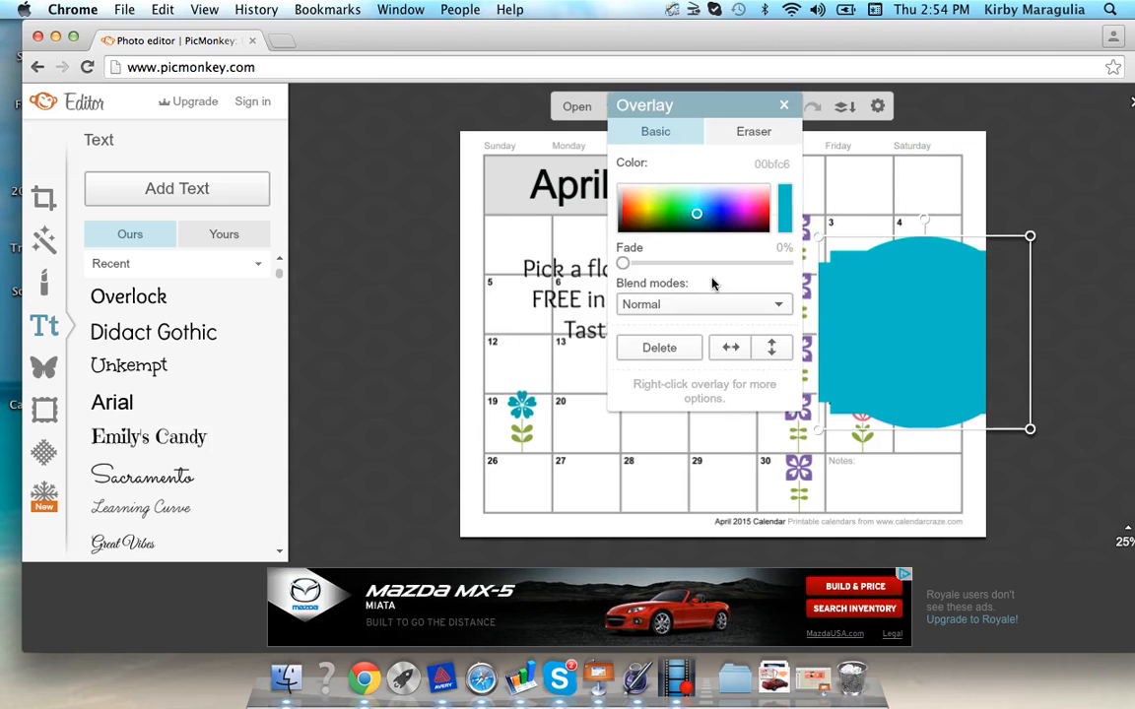
click(783, 105)
- Break the label text into the lines "Pick a flower", "for your", "FREE in home Wine" and "Tasting date!"
click(613, 296)
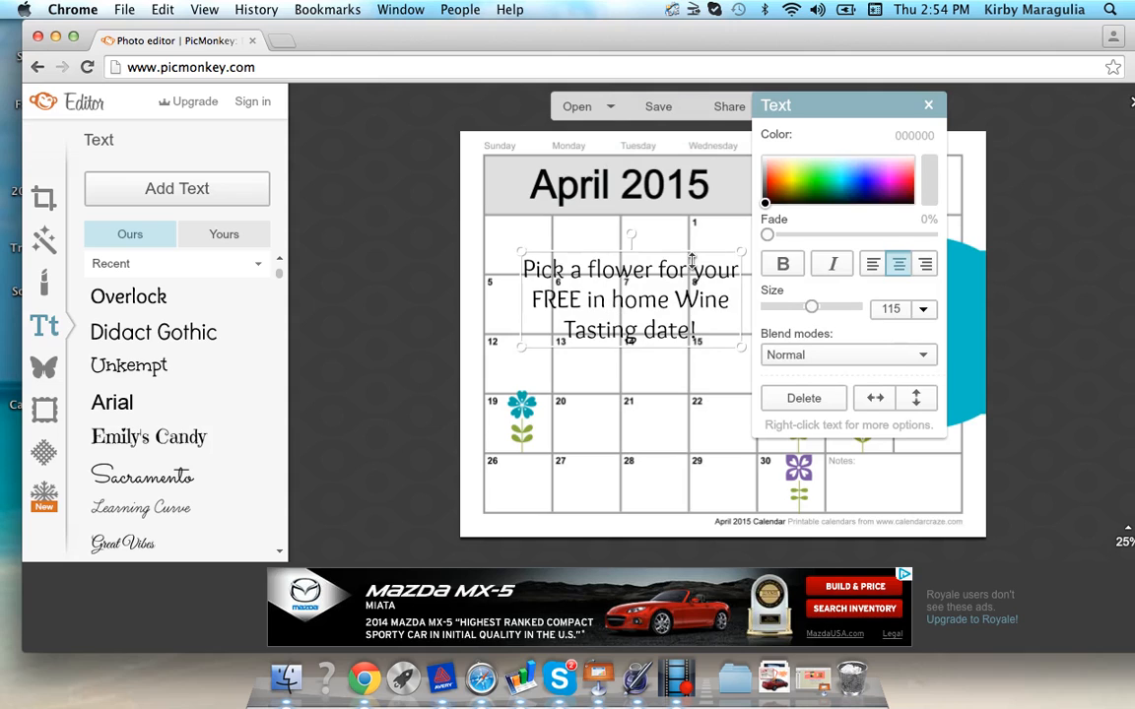
double_click(651, 272)
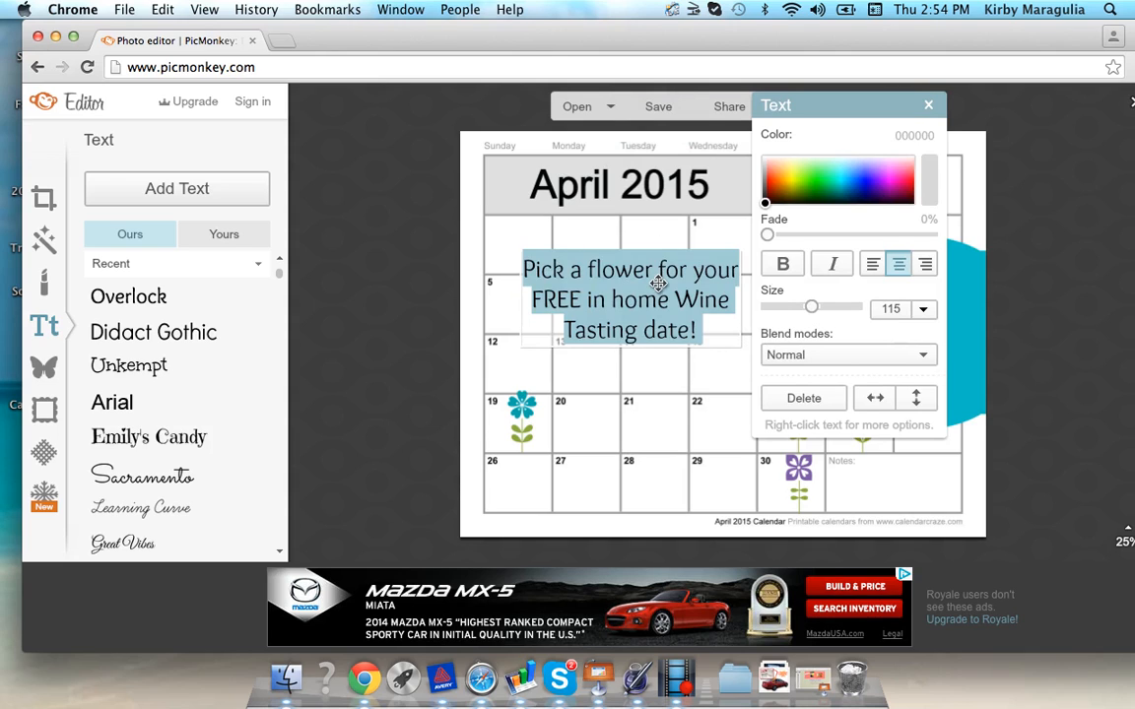
click(657, 283)
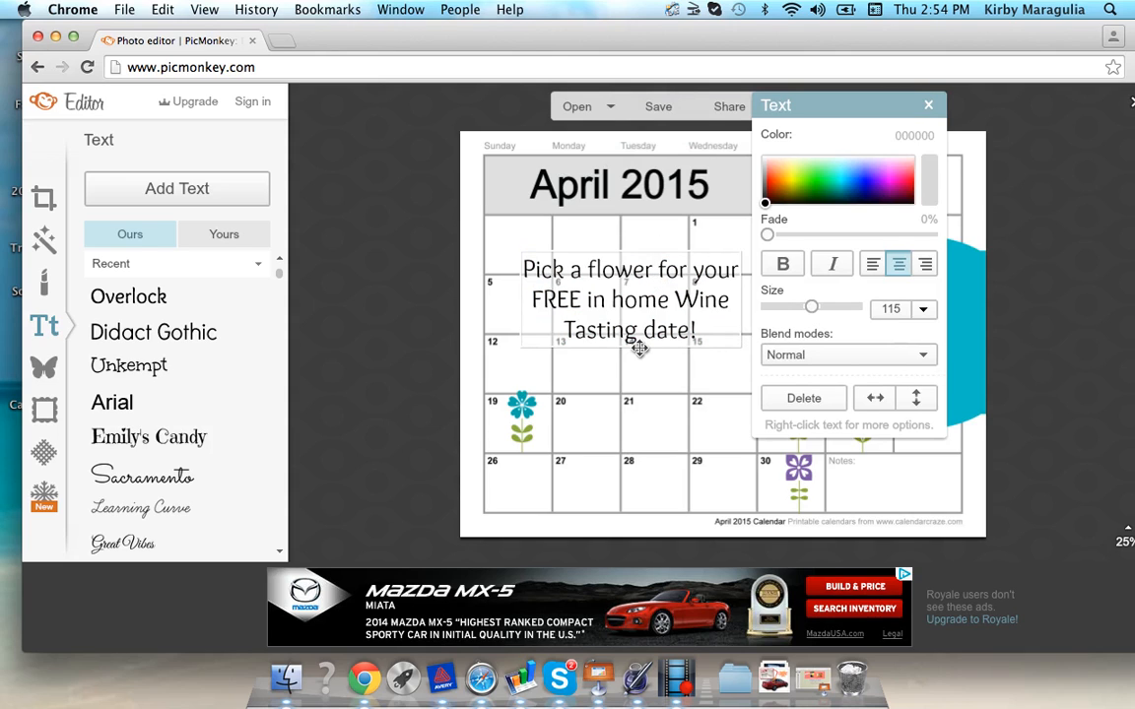
key(Return)
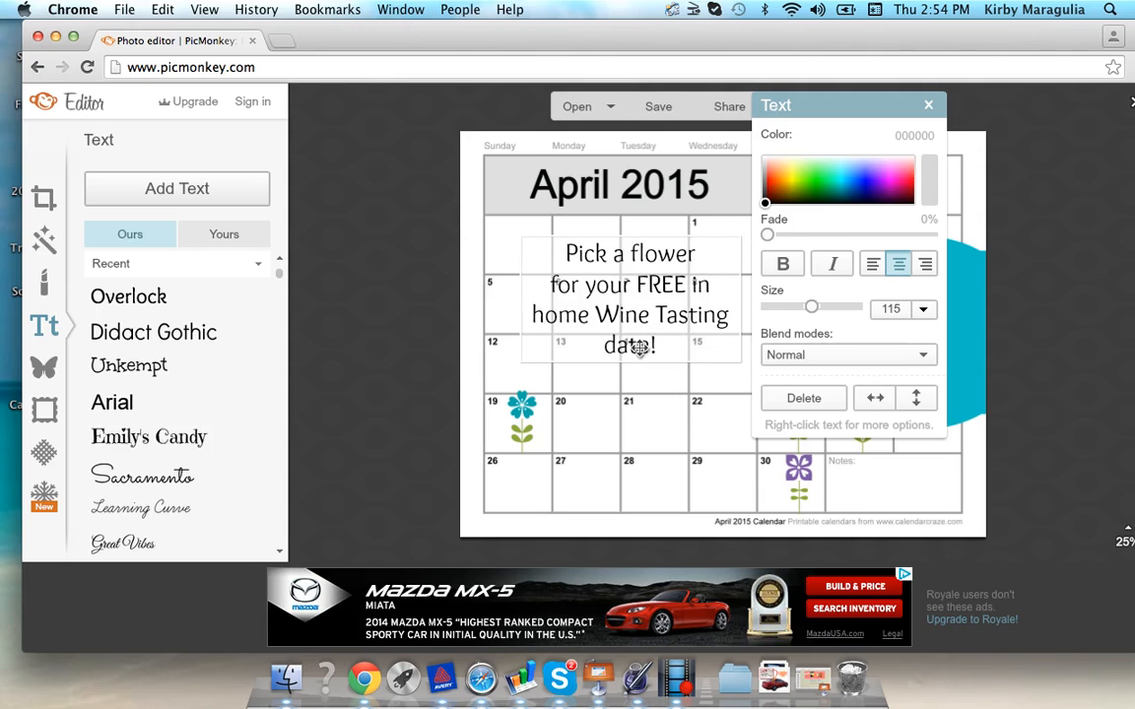
click(638, 287)
key(Return)
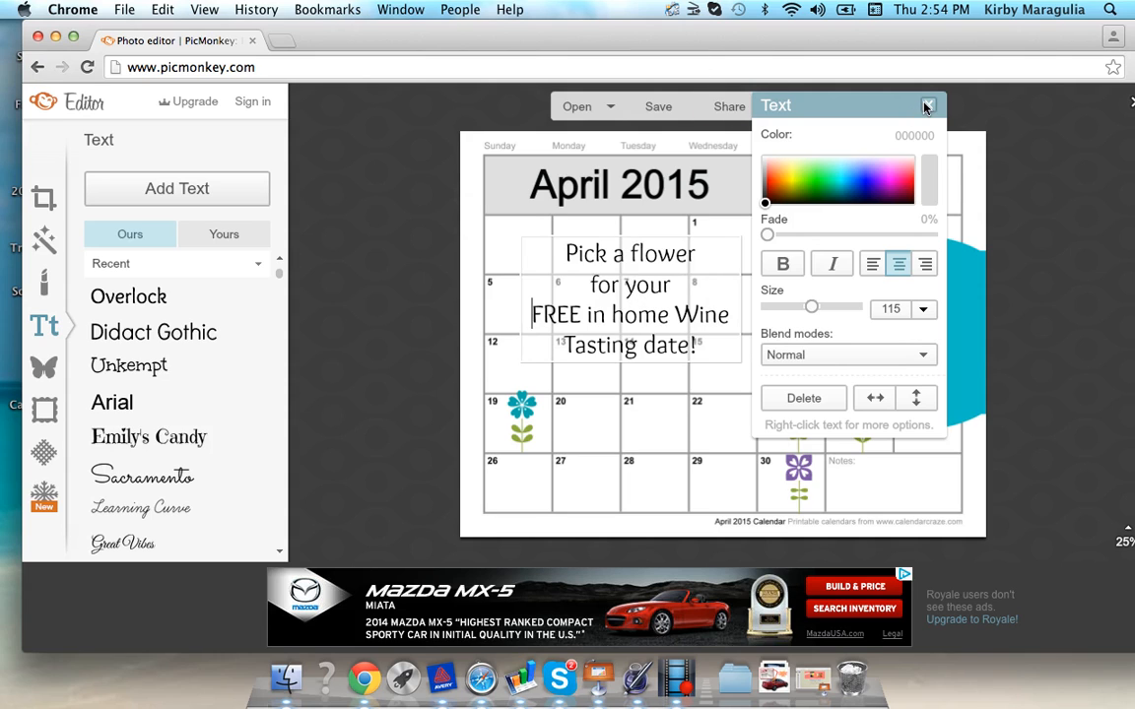
- Move the turquoise label back behind the rewrapped text, just below the April 2015 heading
click(927, 105)
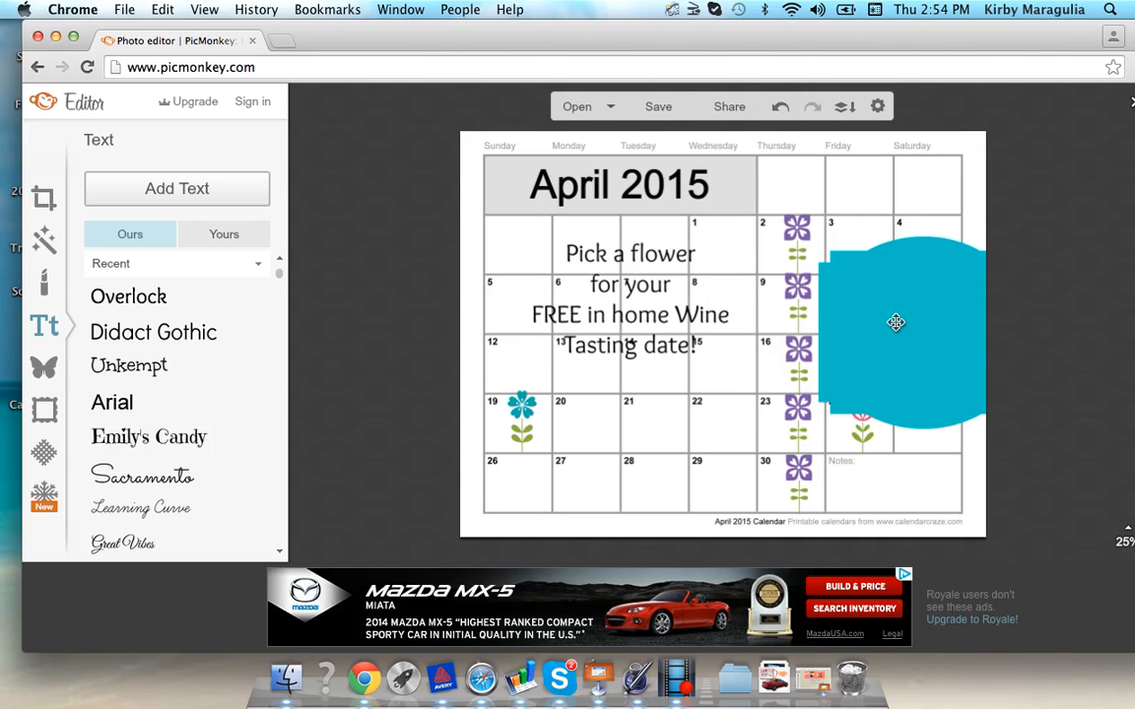
drag(895, 322, 598, 290)
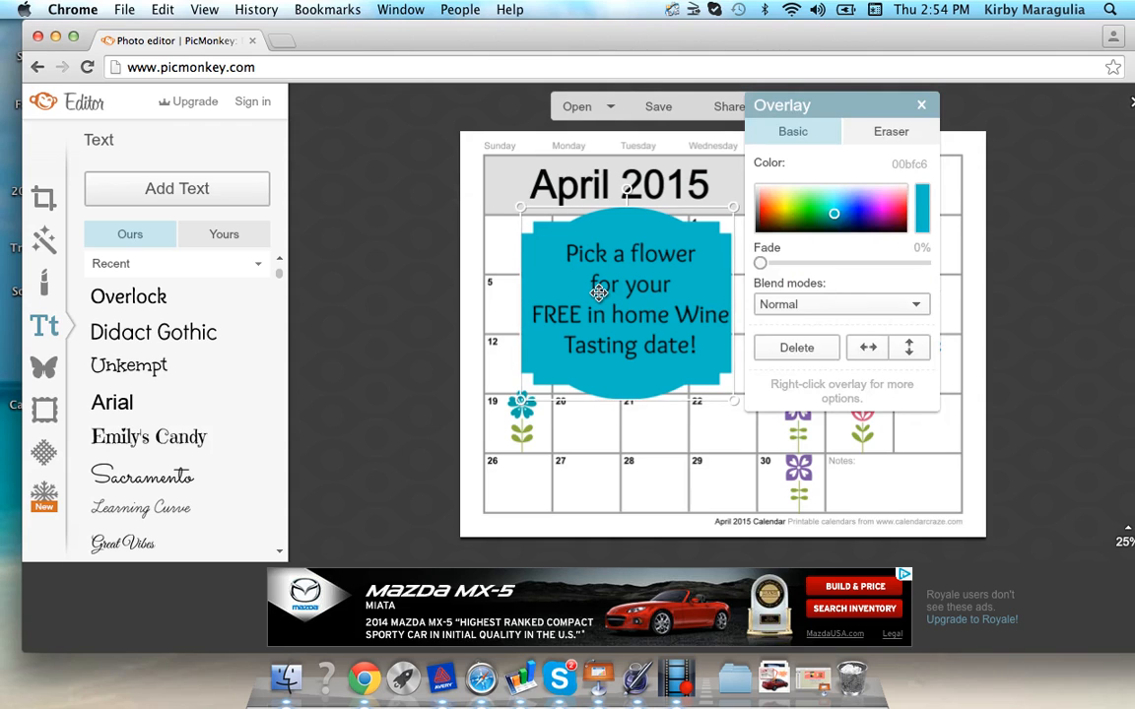
click(920, 106)
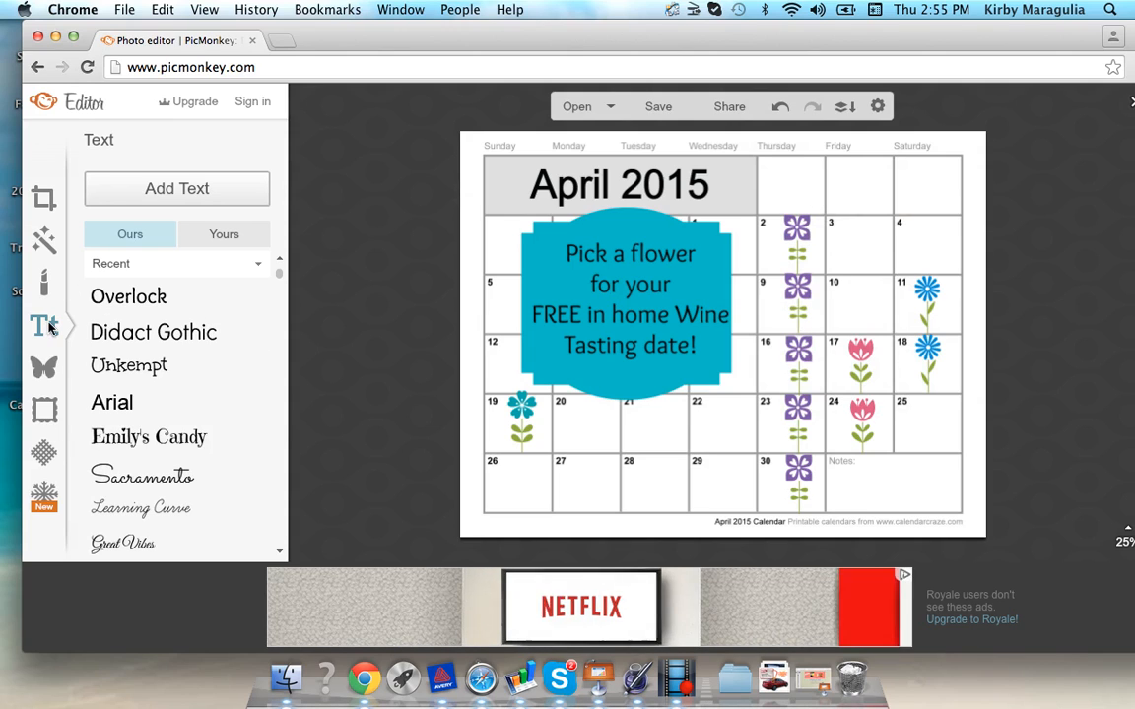
- Add a text box across the April 26 to 29 cells containing the wine business's website address
click(242, 191)
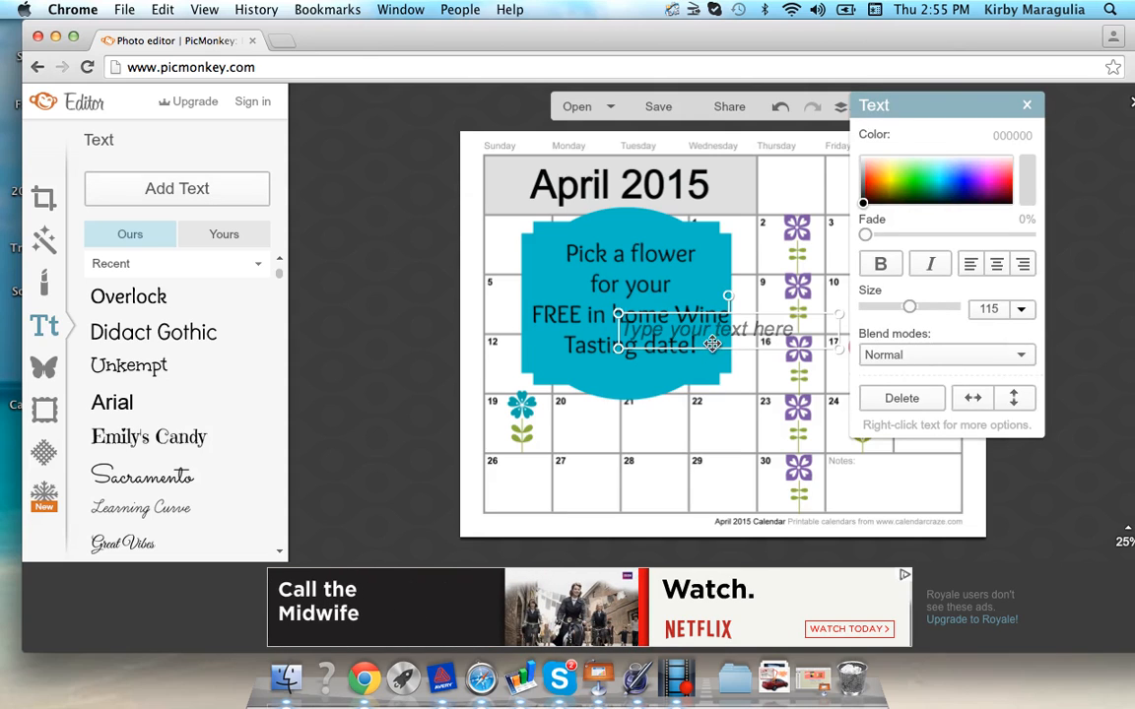
drag(713, 343, 608, 494)
click(608, 493)
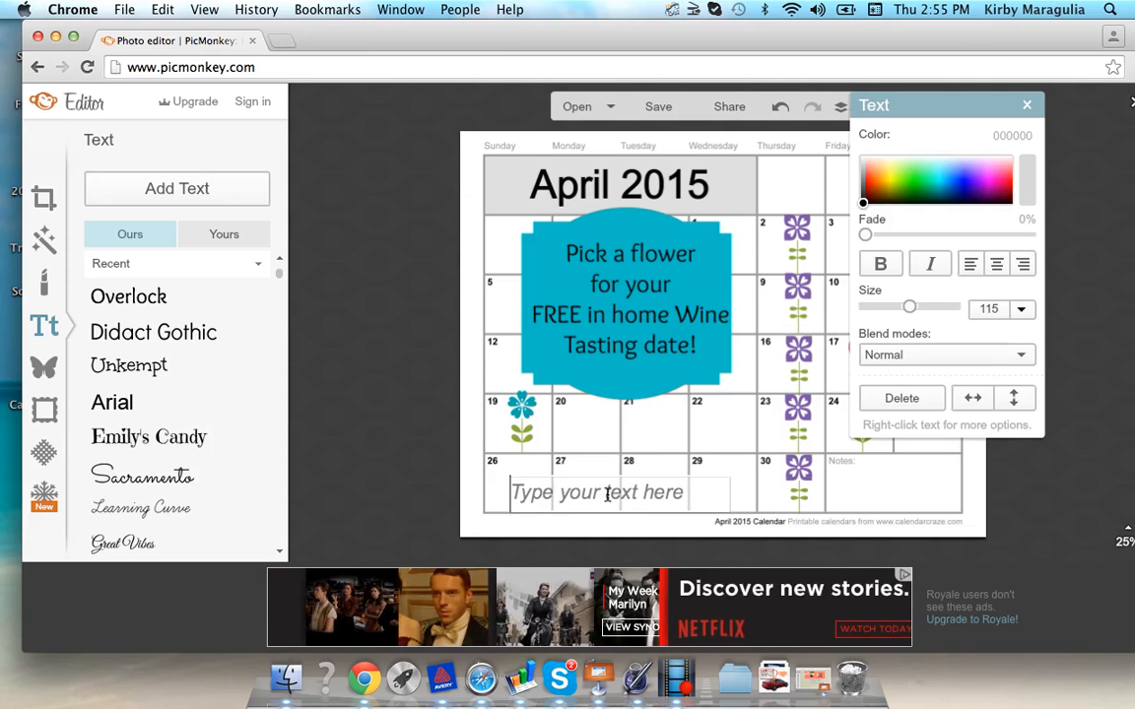
text(win)
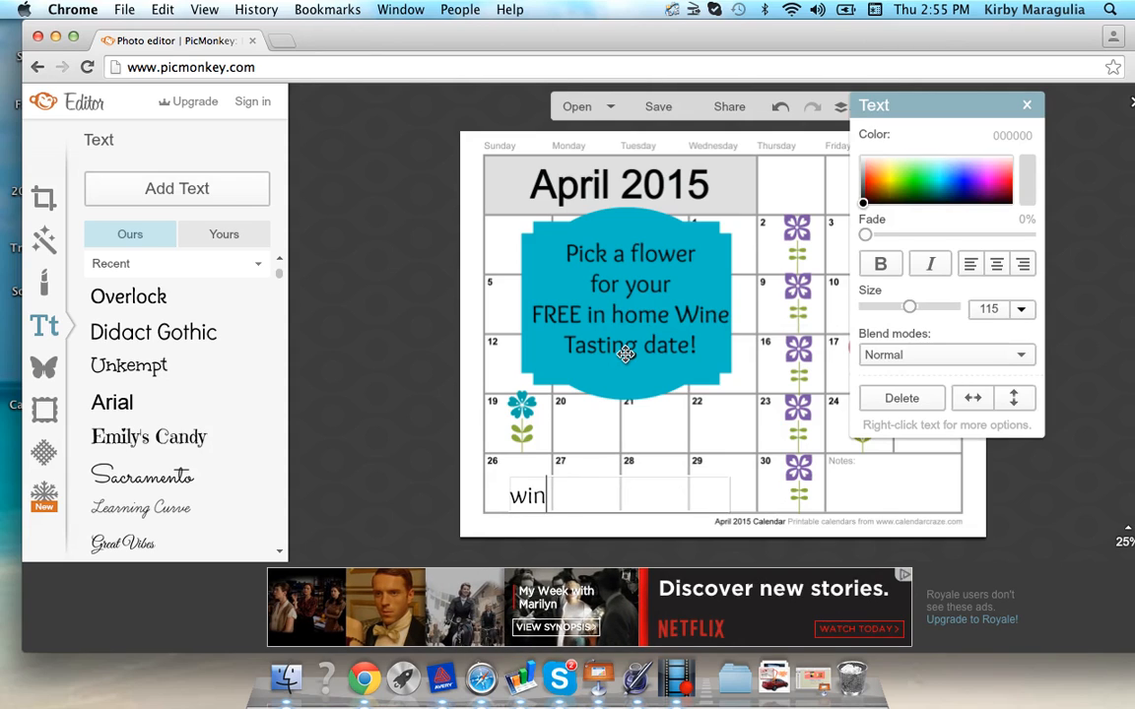
key(BackSpace)
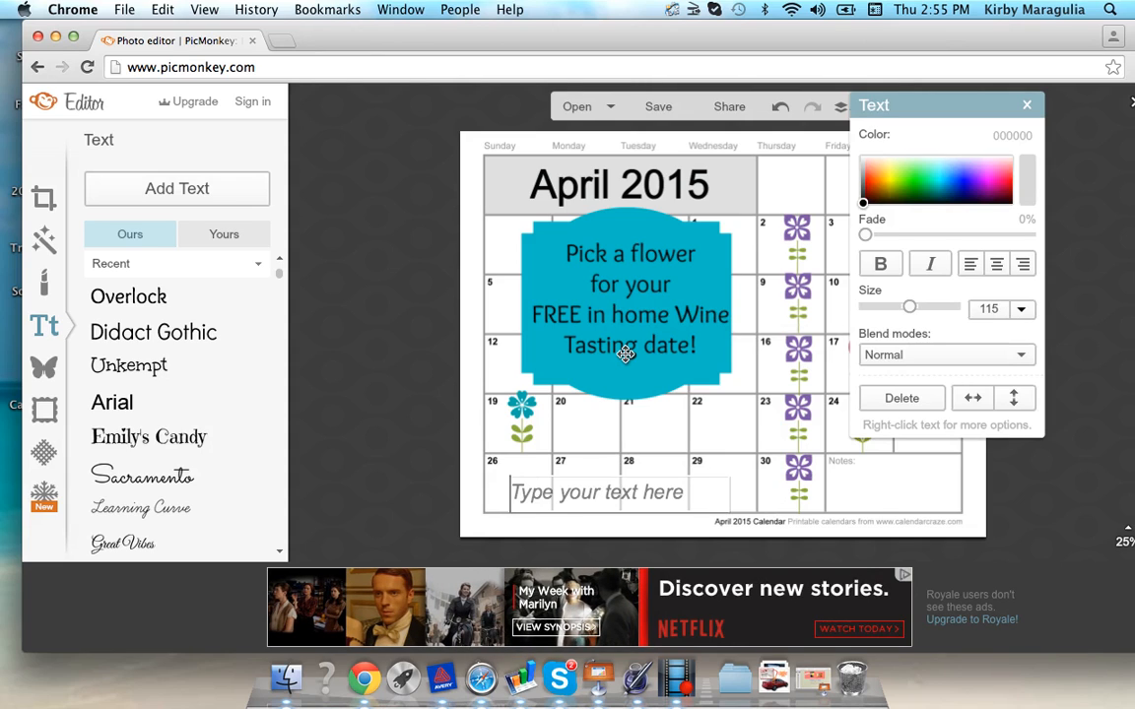
text(Wine)
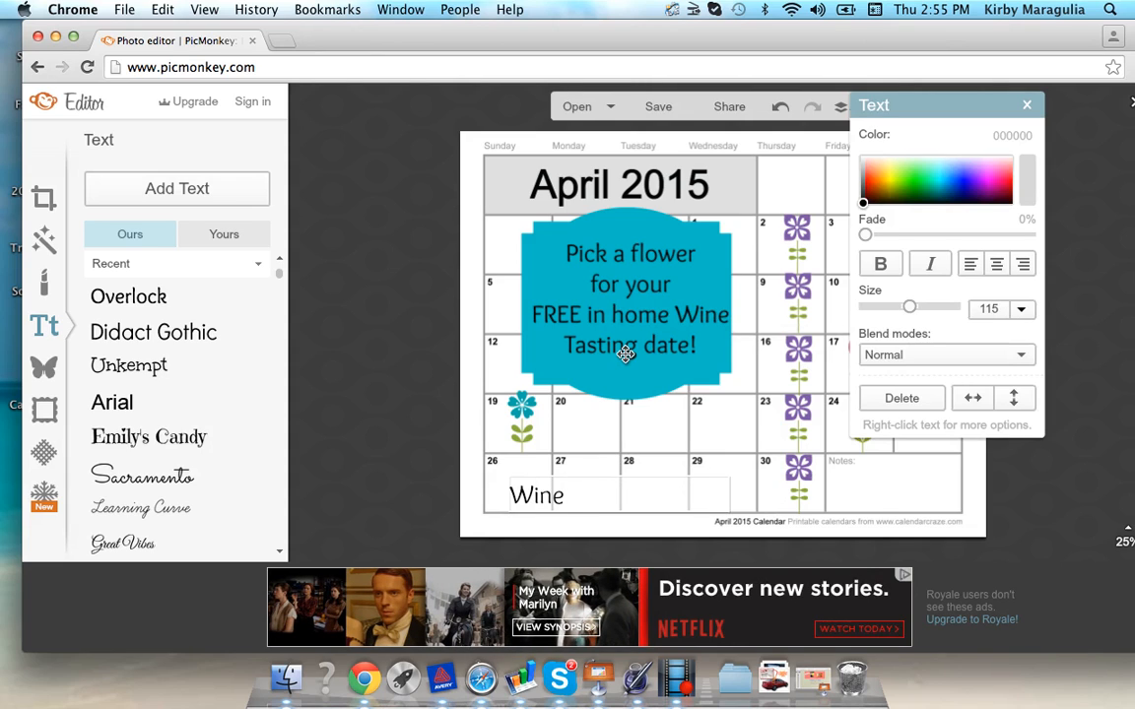
text(withkirby.com)
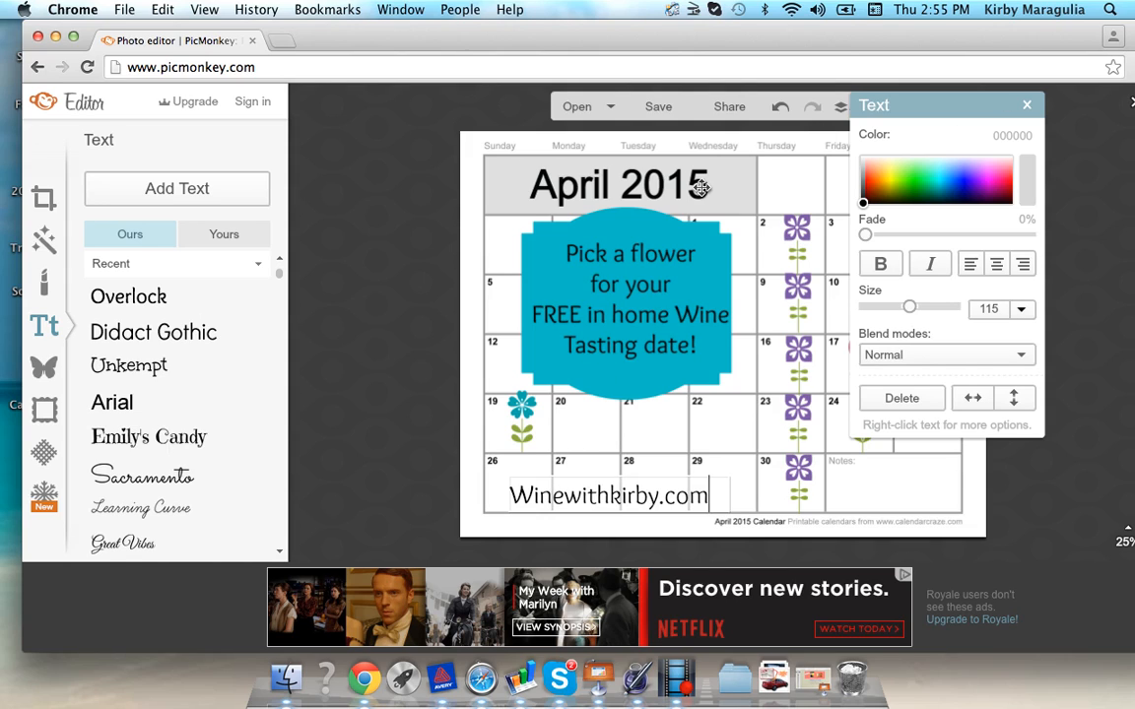
- Color the website address turquoise, 00b6bd, to match the label
click(934, 189)
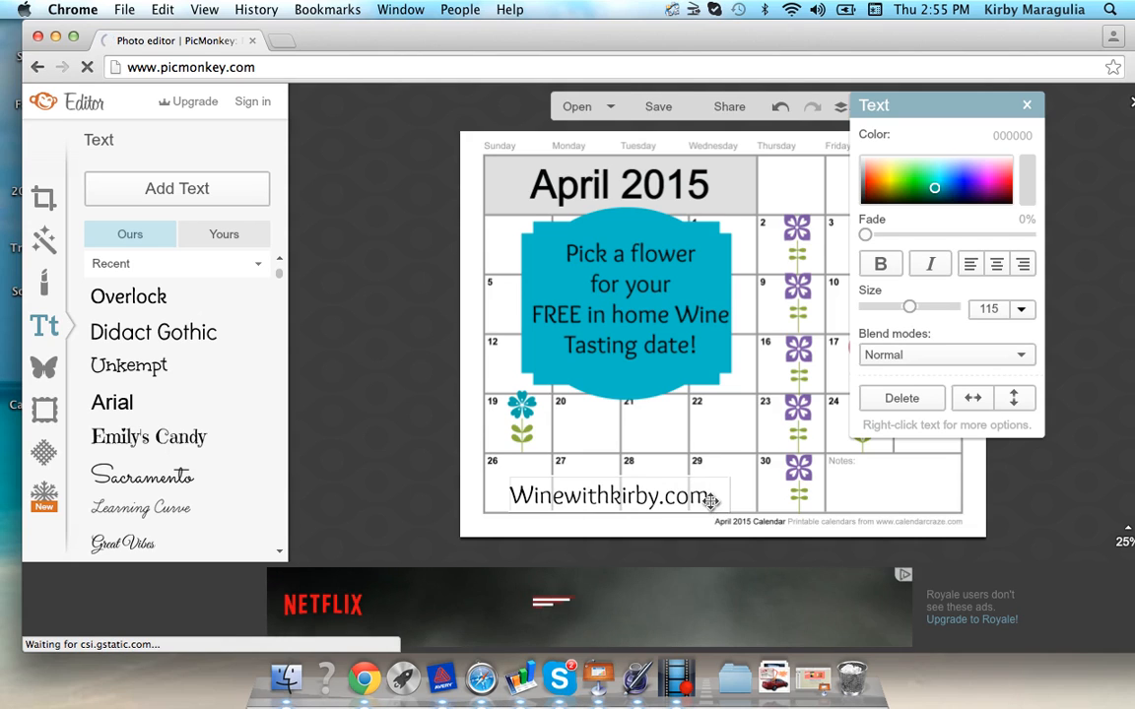
drag(711, 501, 469, 463)
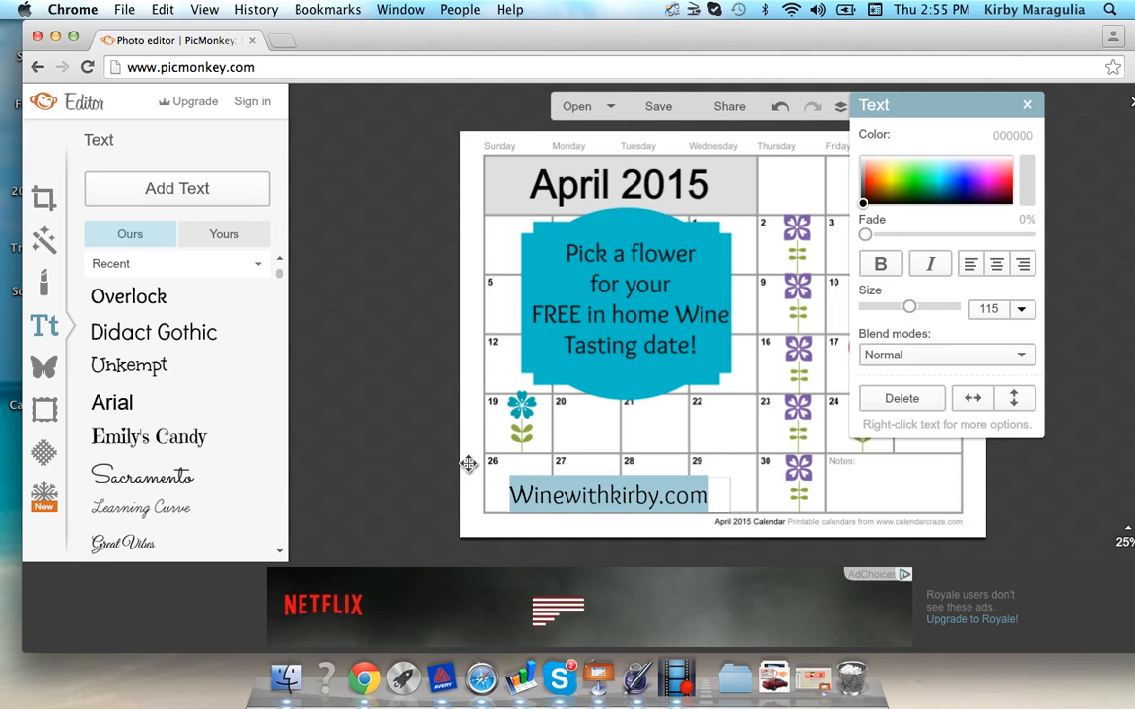
click(935, 189)
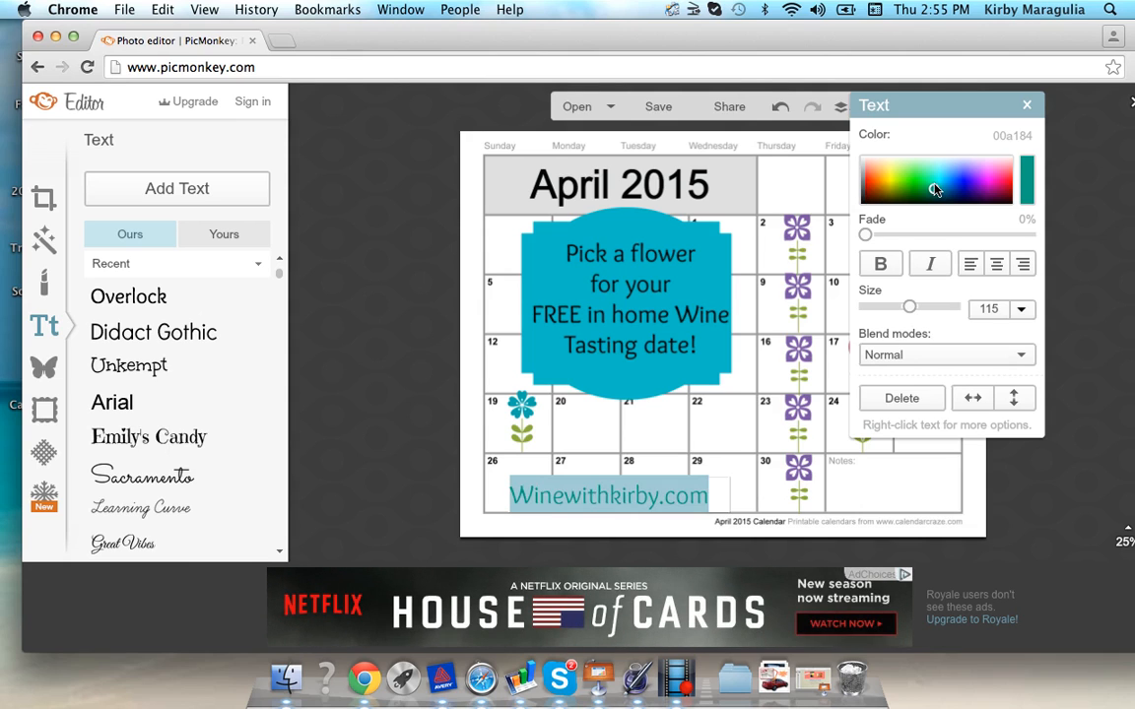
click(934, 184)
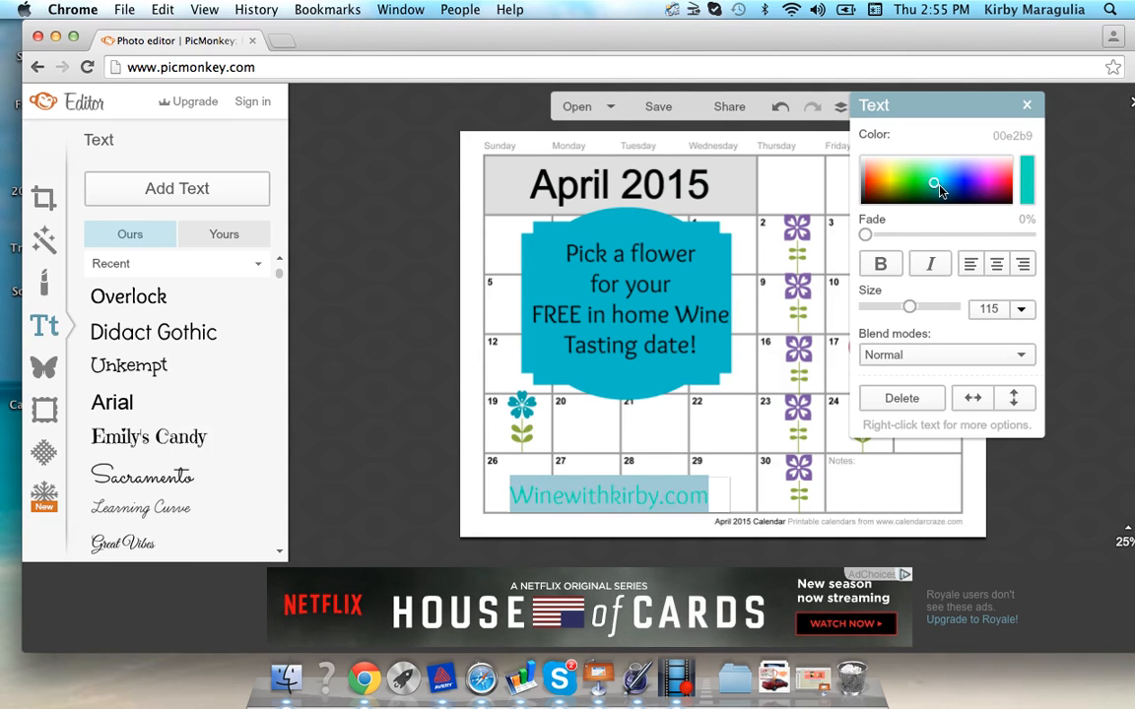
click(939, 186)
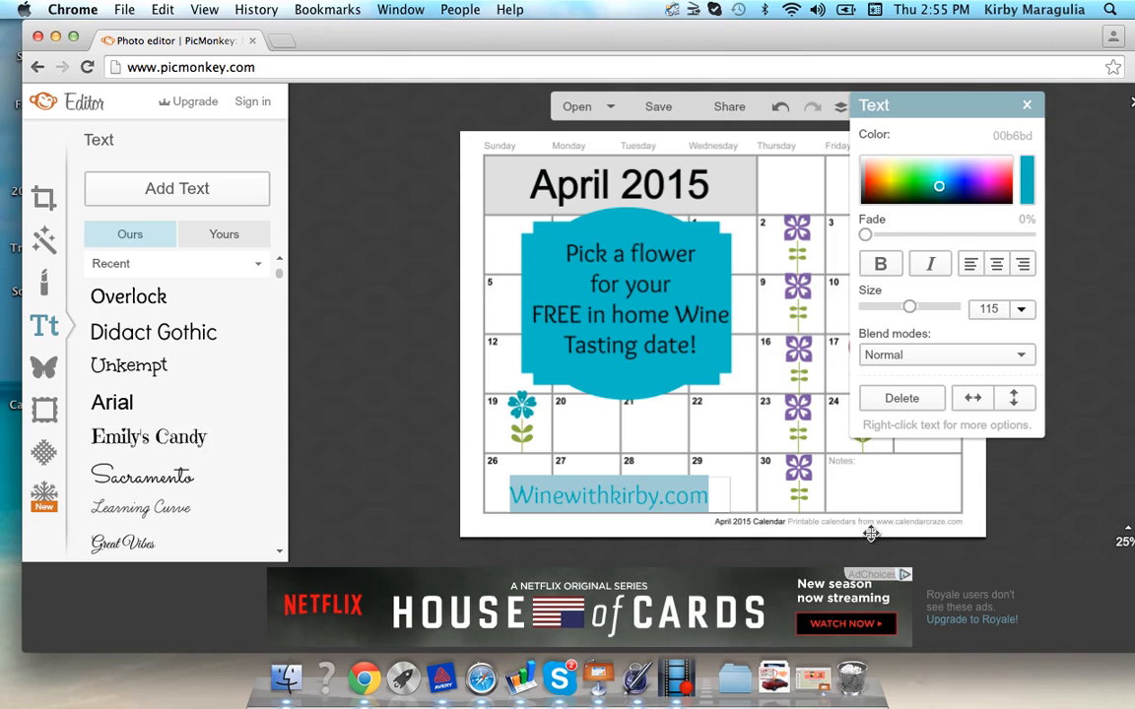
click(942, 469)
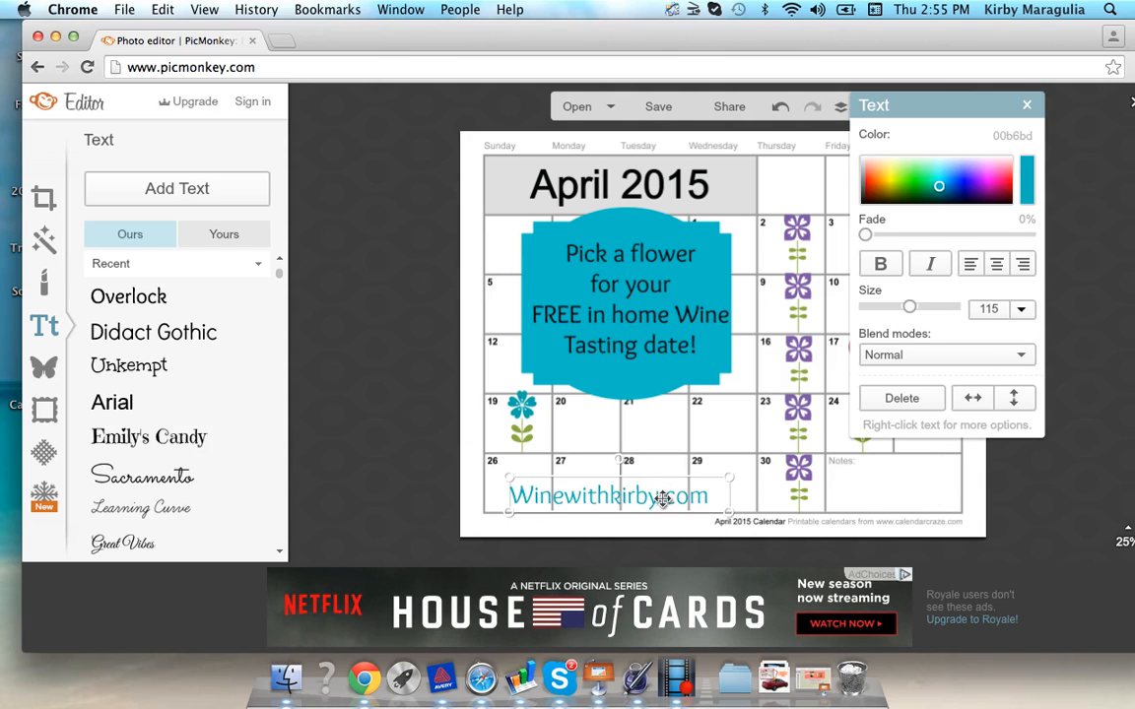
- Place the website address just below the calendar grid beside the footer credit, at size 91 and center-aligned
drag(662, 496, 710, 524)
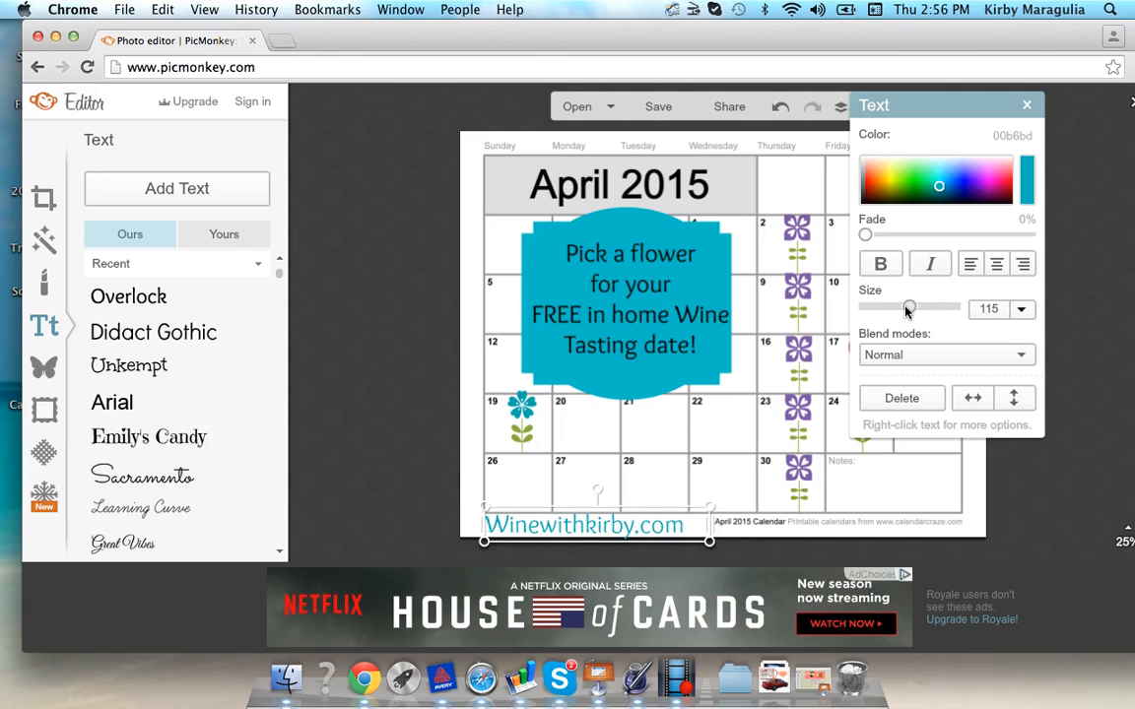
drag(905, 310, 900, 308)
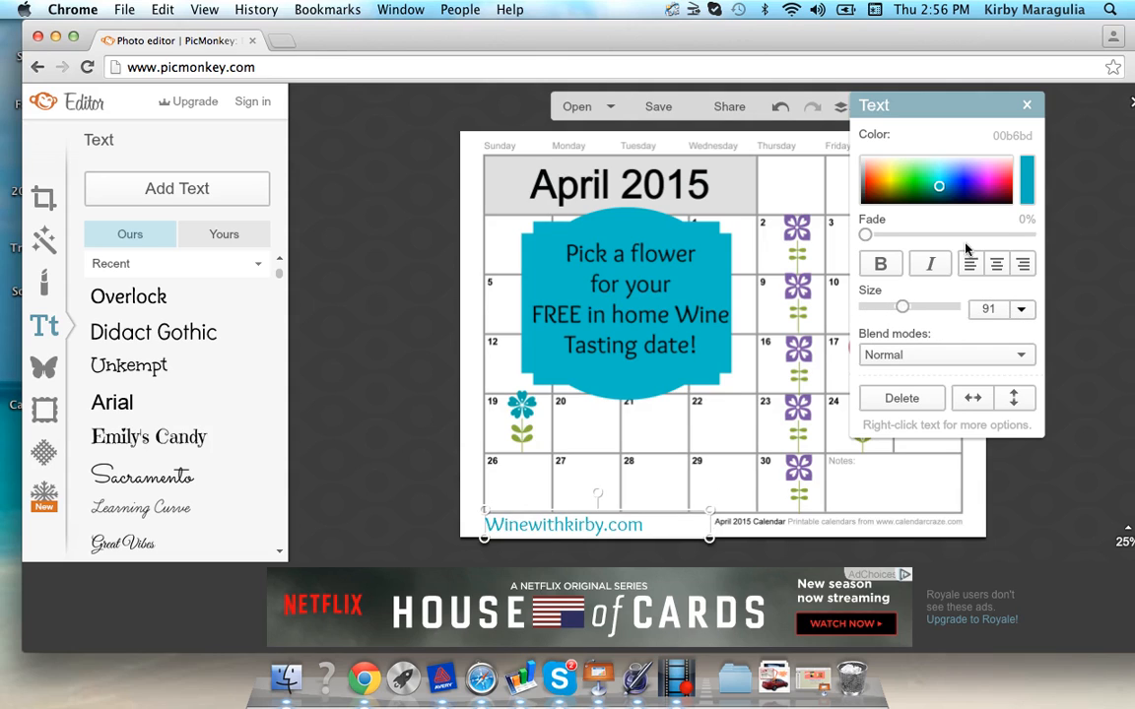
click(999, 265)
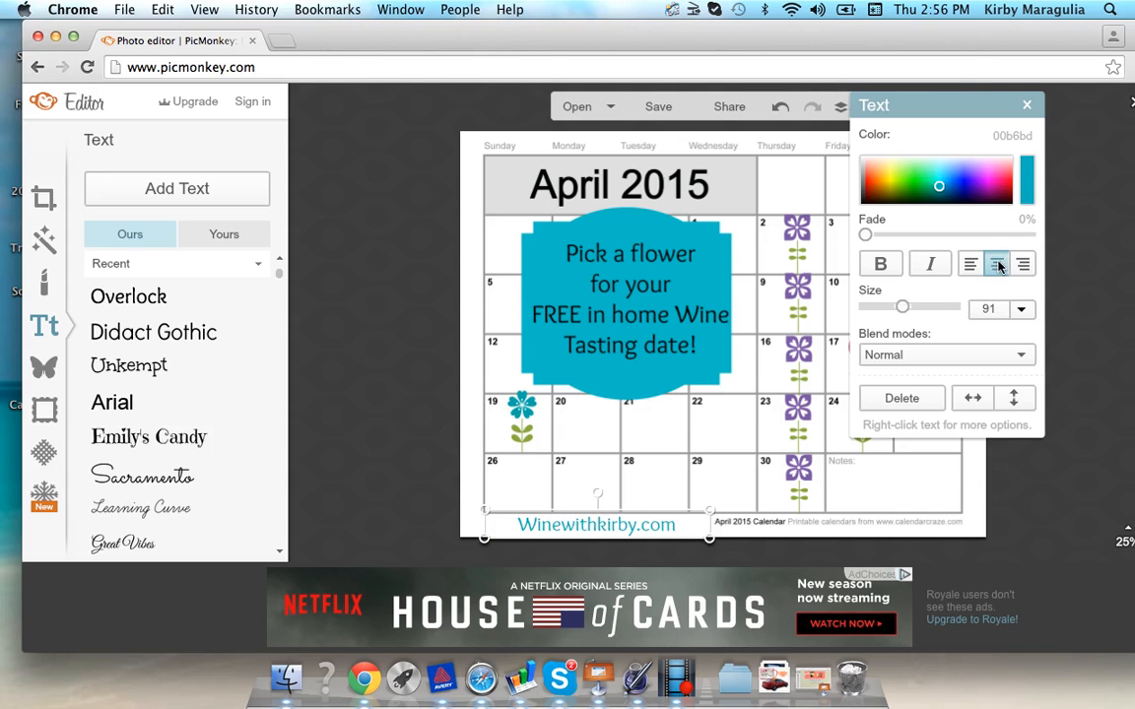
click(938, 488)
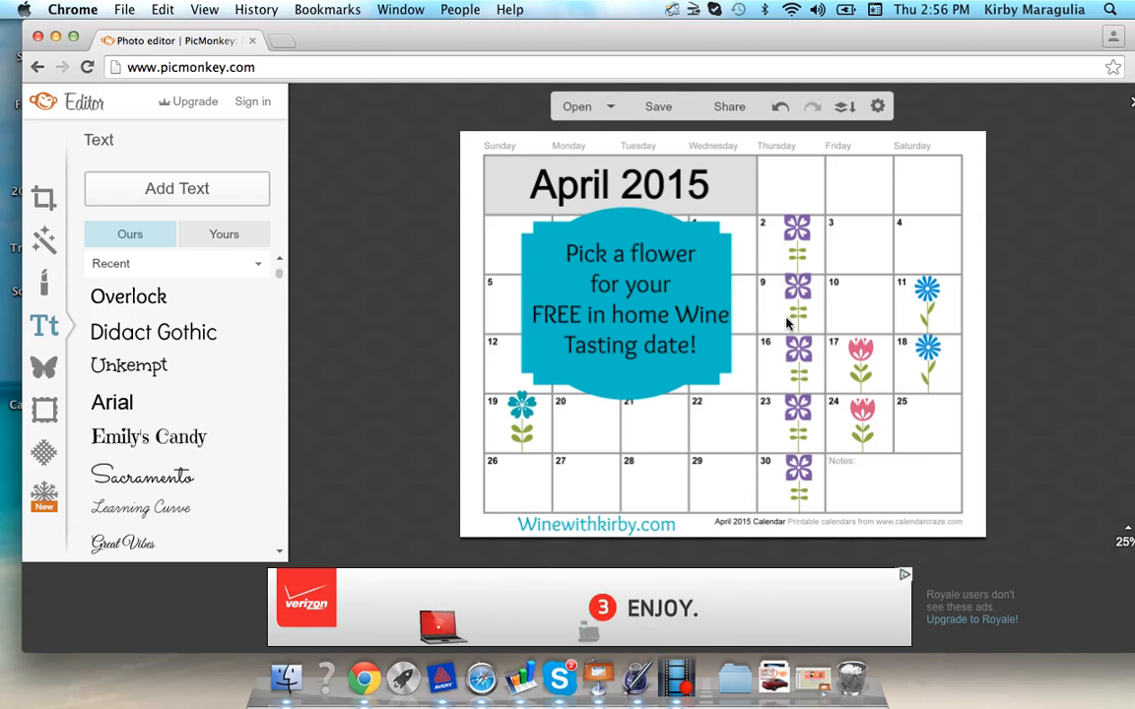
- Add a new text box over the bottom calendar row with an "X" in the April 27 cell
click(120, 193)
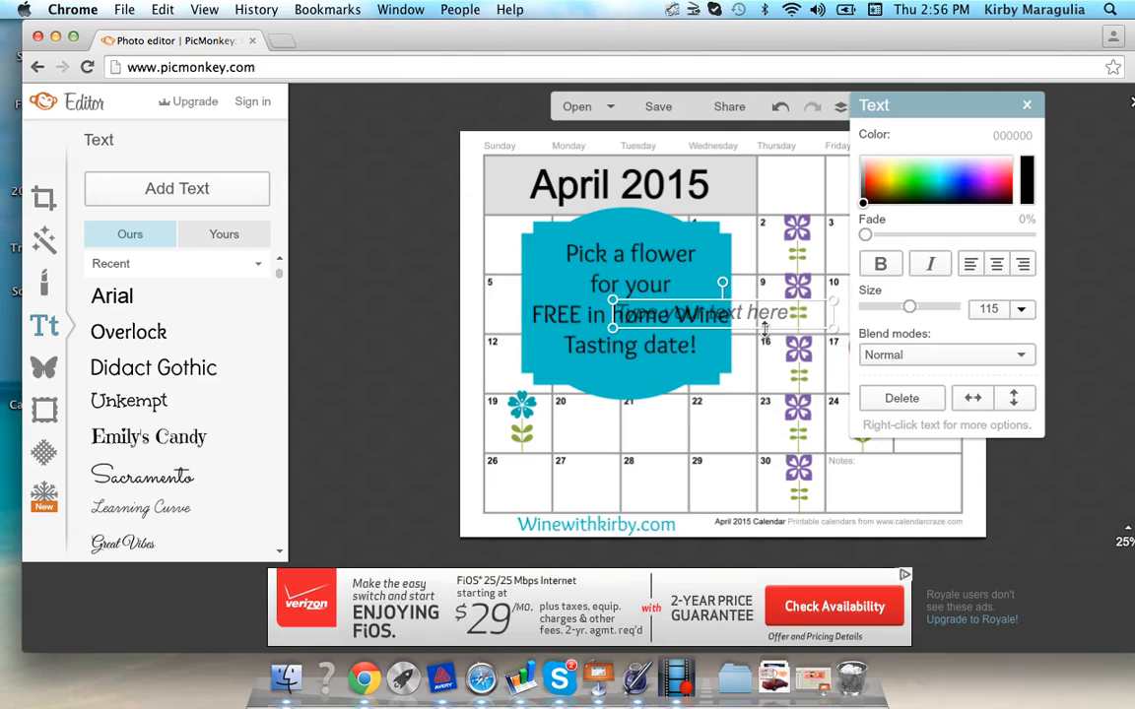
drag(804, 314, 751, 498)
click(705, 505)
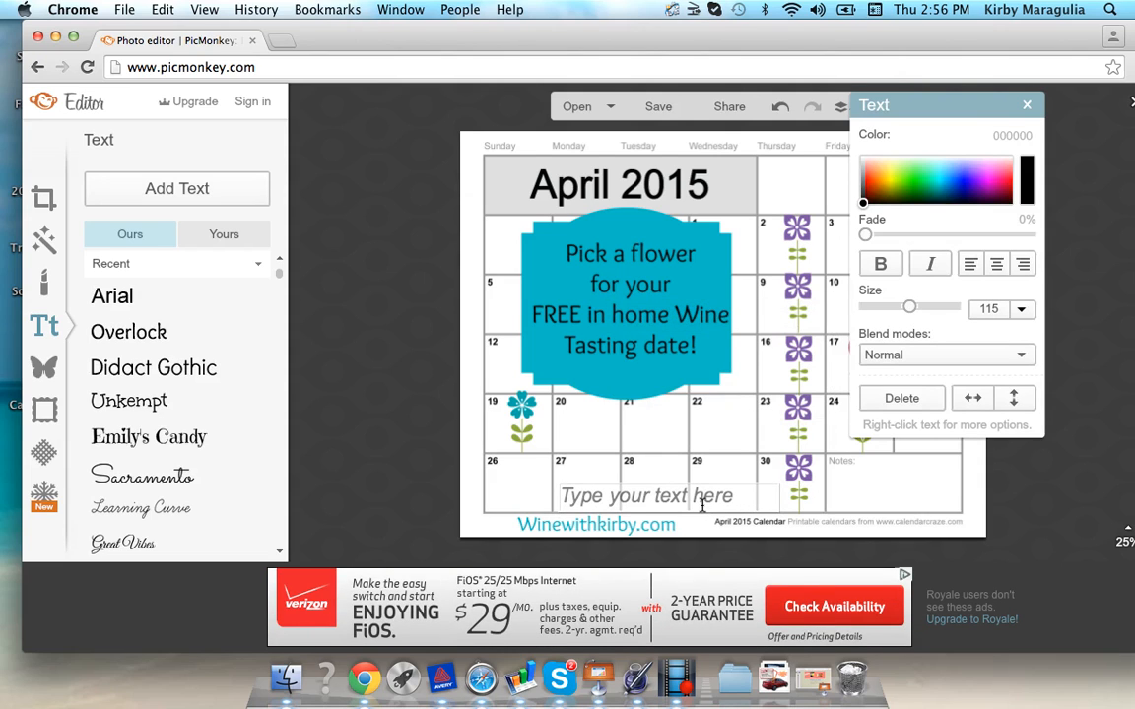
text(C)
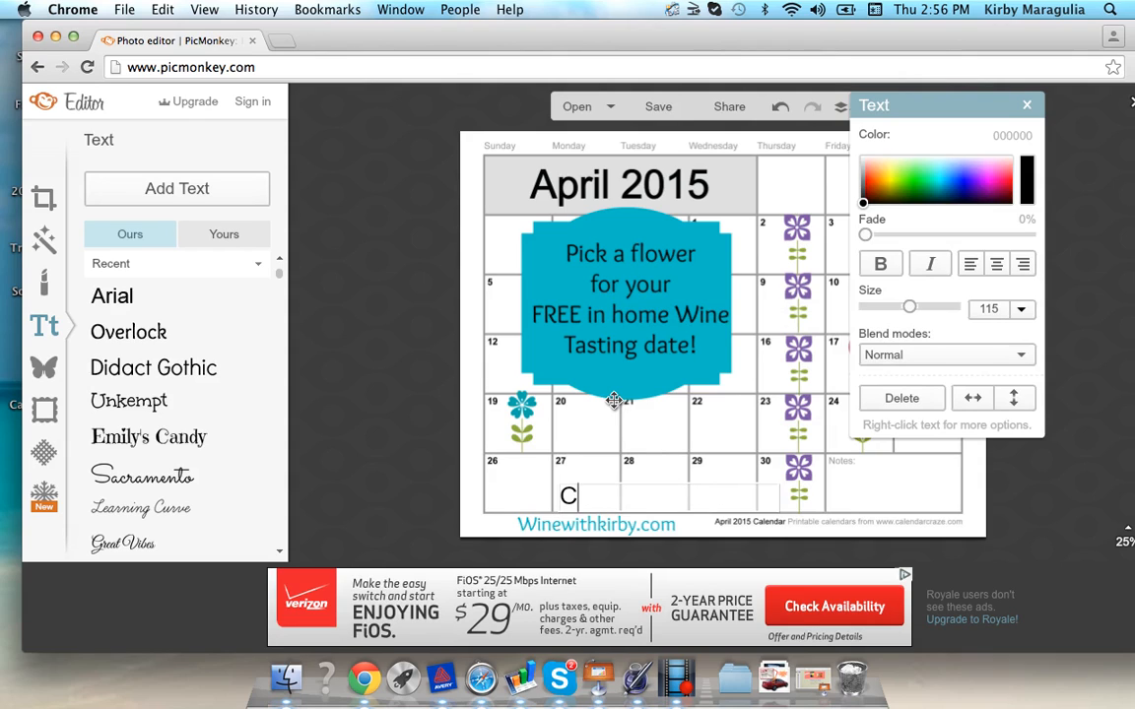
key(BackSpace)
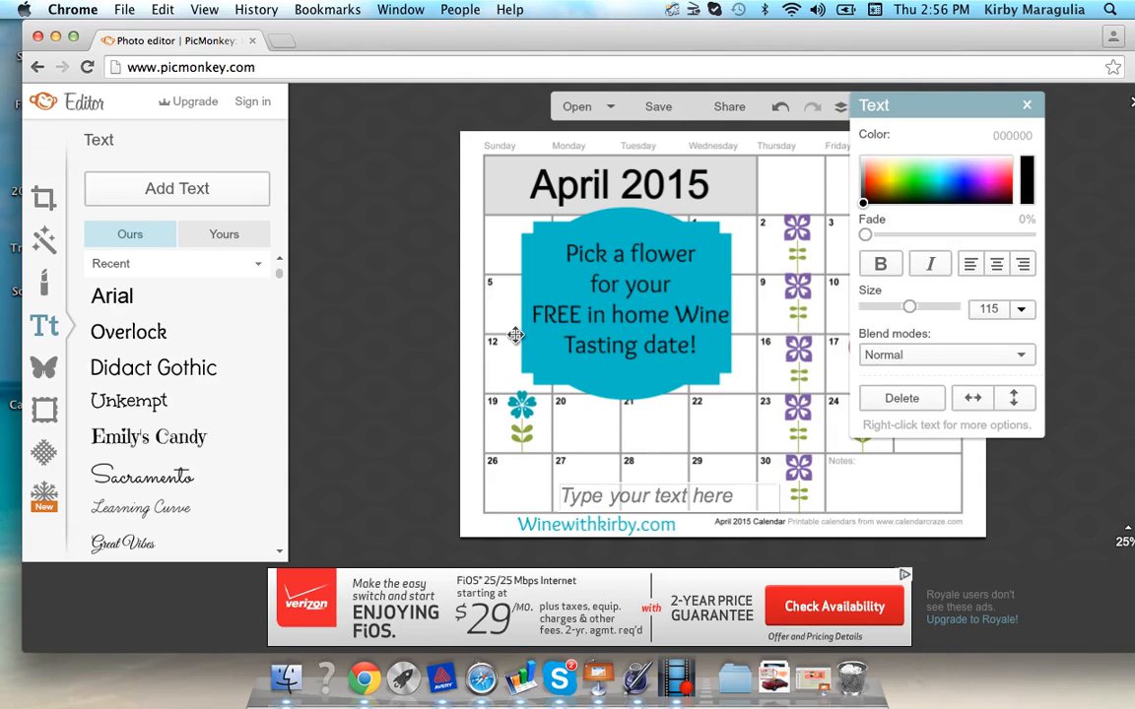
text(X)
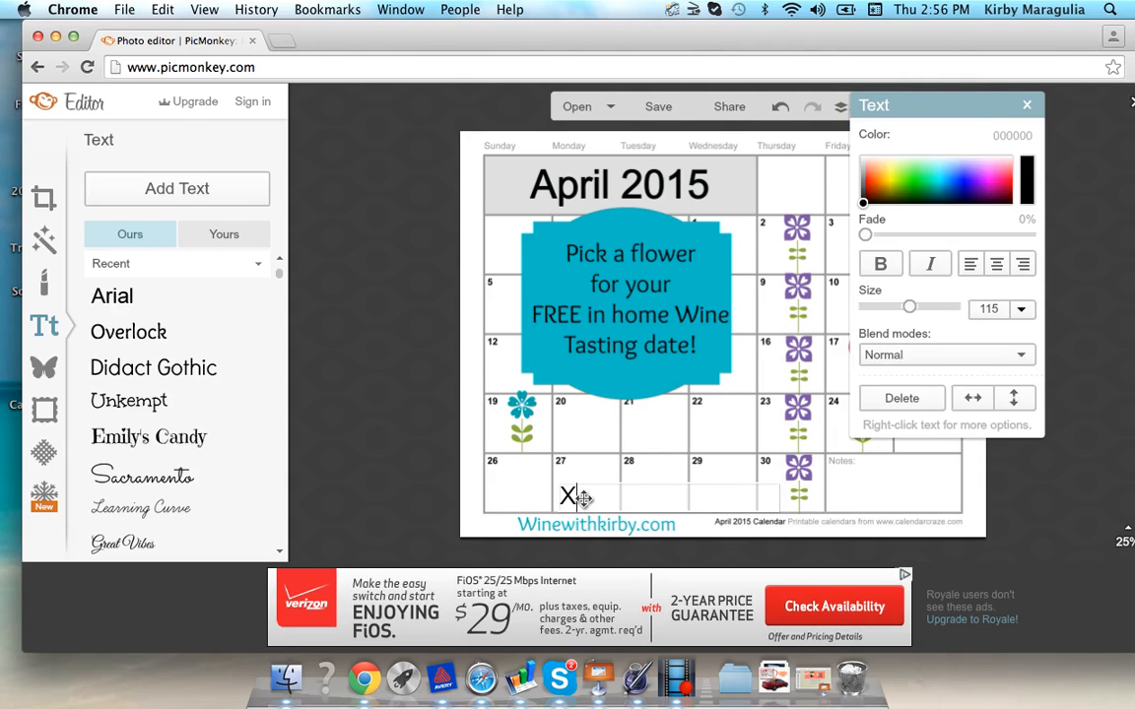
- Color the "X" in the April 27 cell orange-red, f52c00
drag(584, 496, 562, 492)
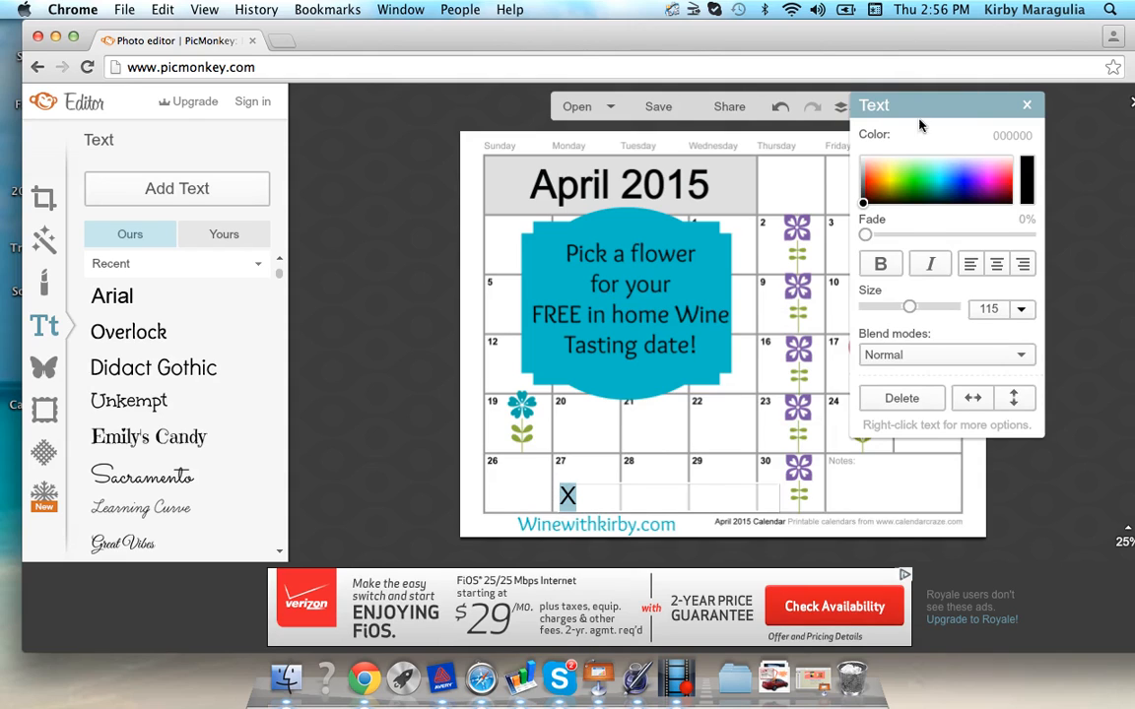
click(867, 176)
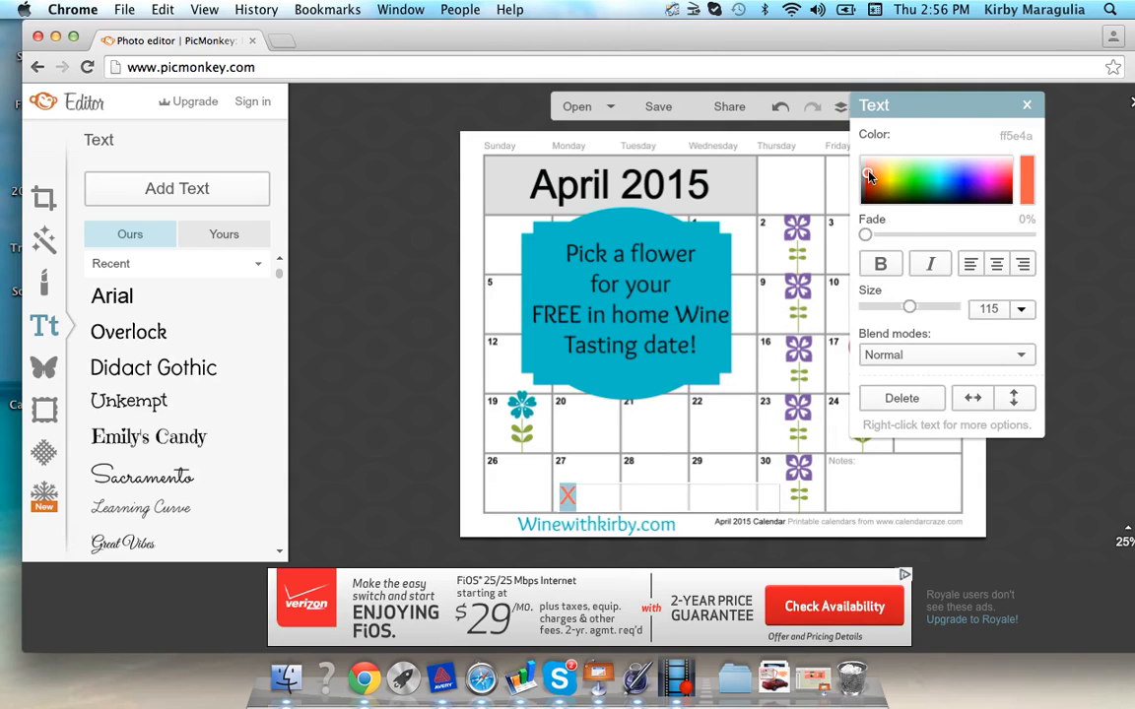
click(869, 181)
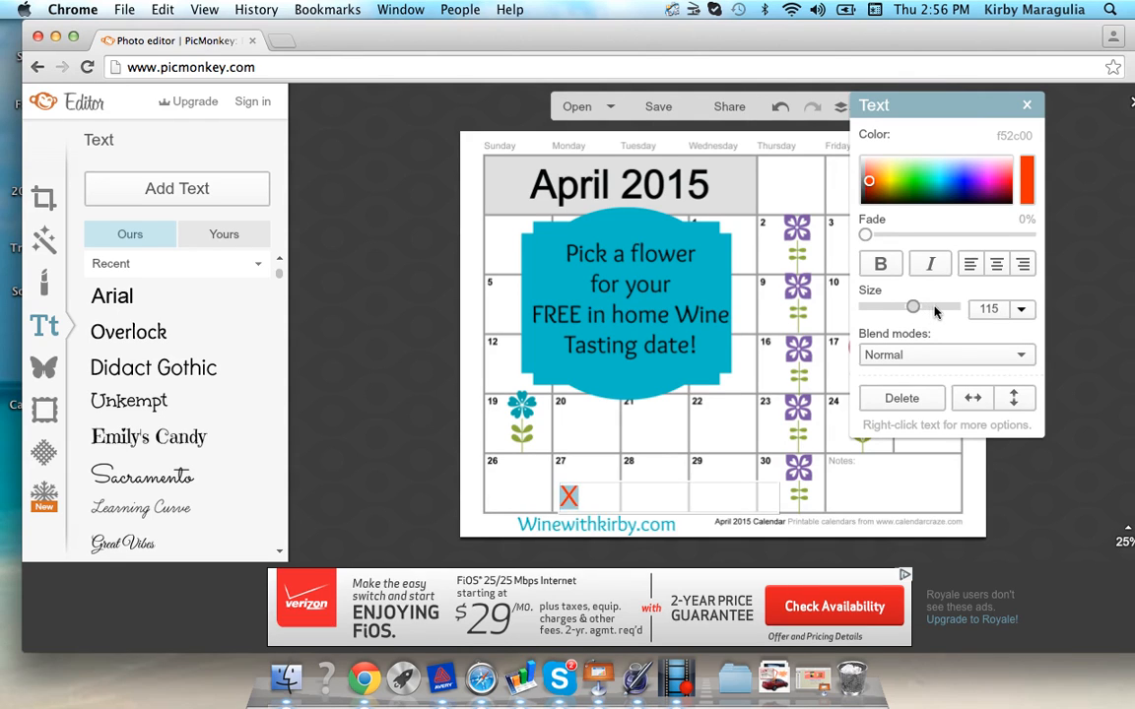
- Enlarge the orange-red "X" to size 457 and finish editing its text
drag(917, 309, 960, 308)
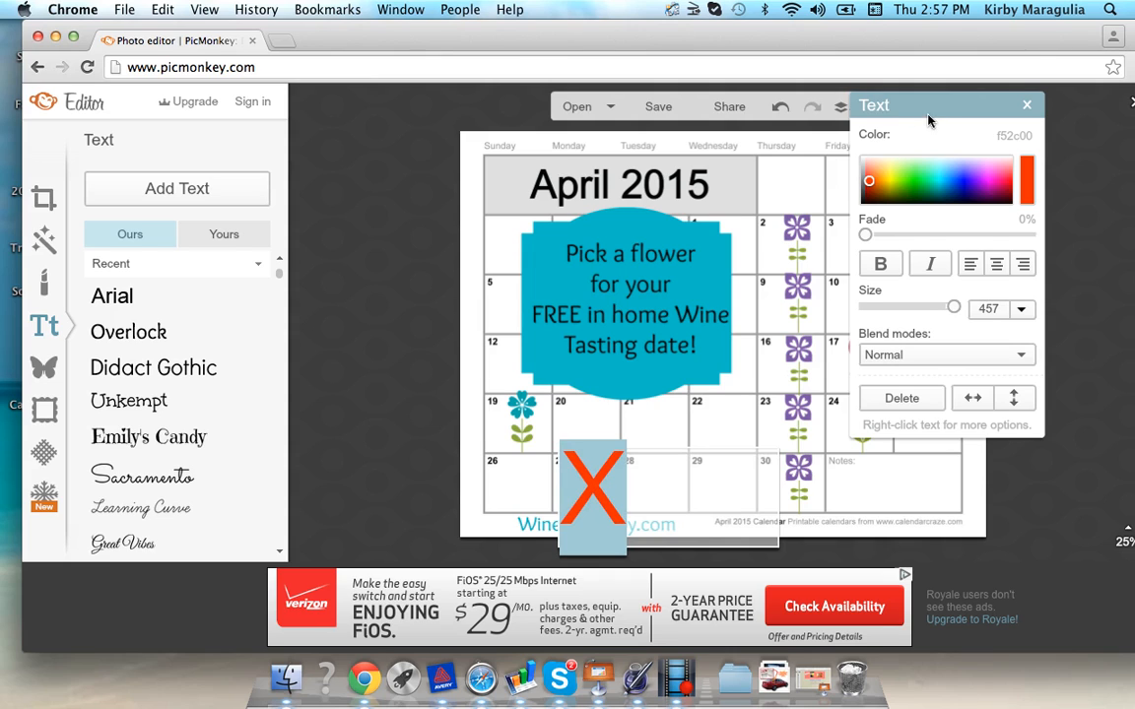
drag(929, 120, 1087, 172)
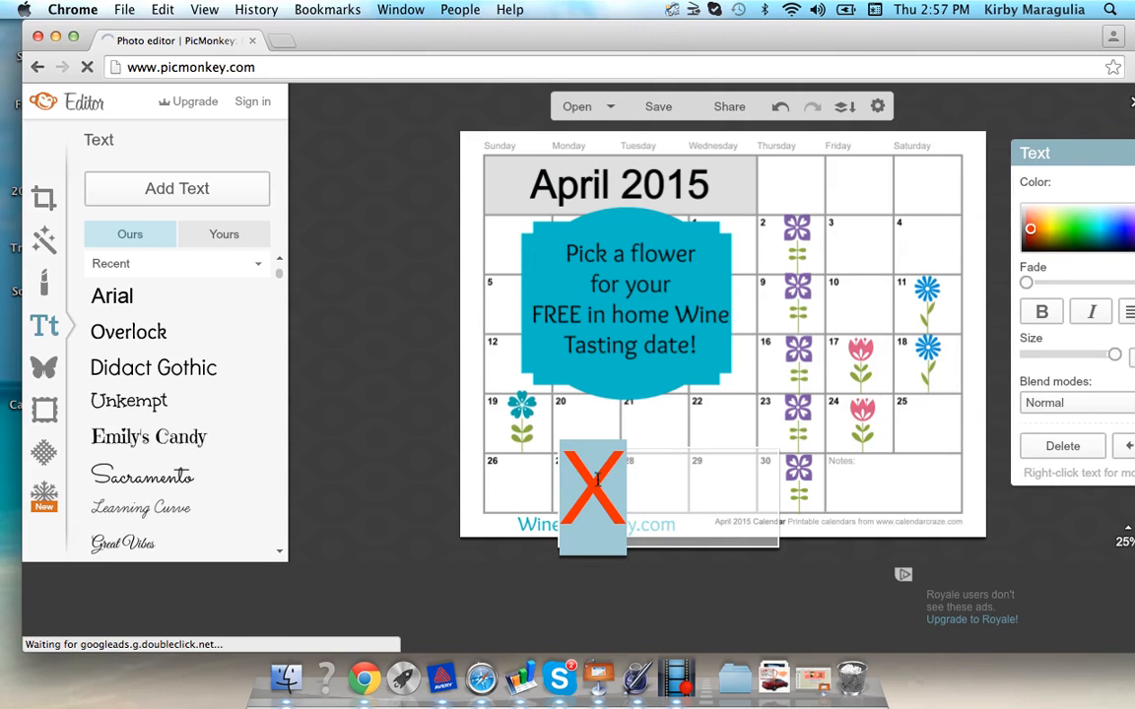
click(709, 410)
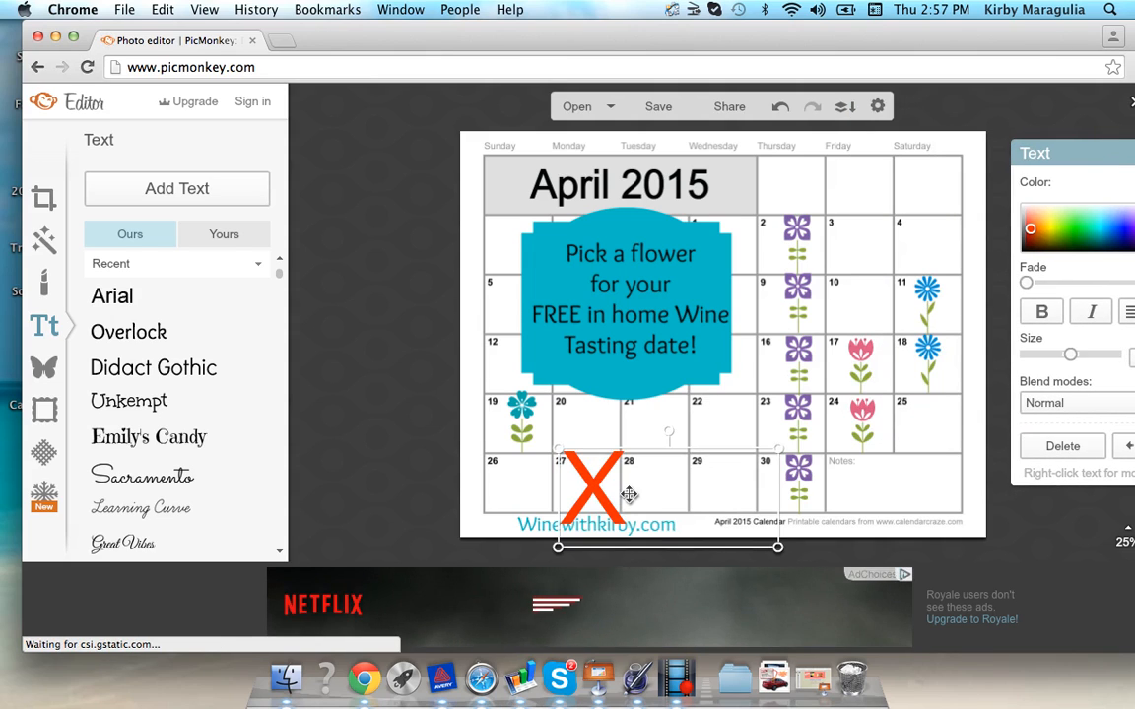
- Move the "X" over the April 16 flower and shrink it to fit inside that day's cell
drag(582, 477, 781, 345)
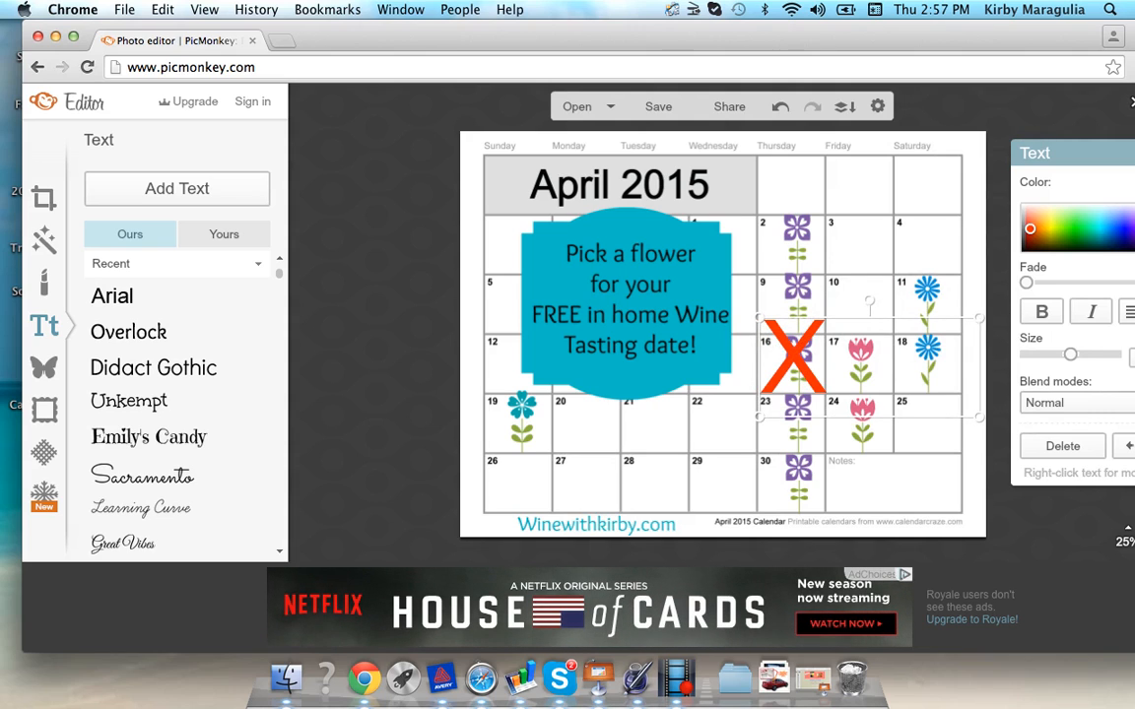
drag(979, 319, 905, 350)
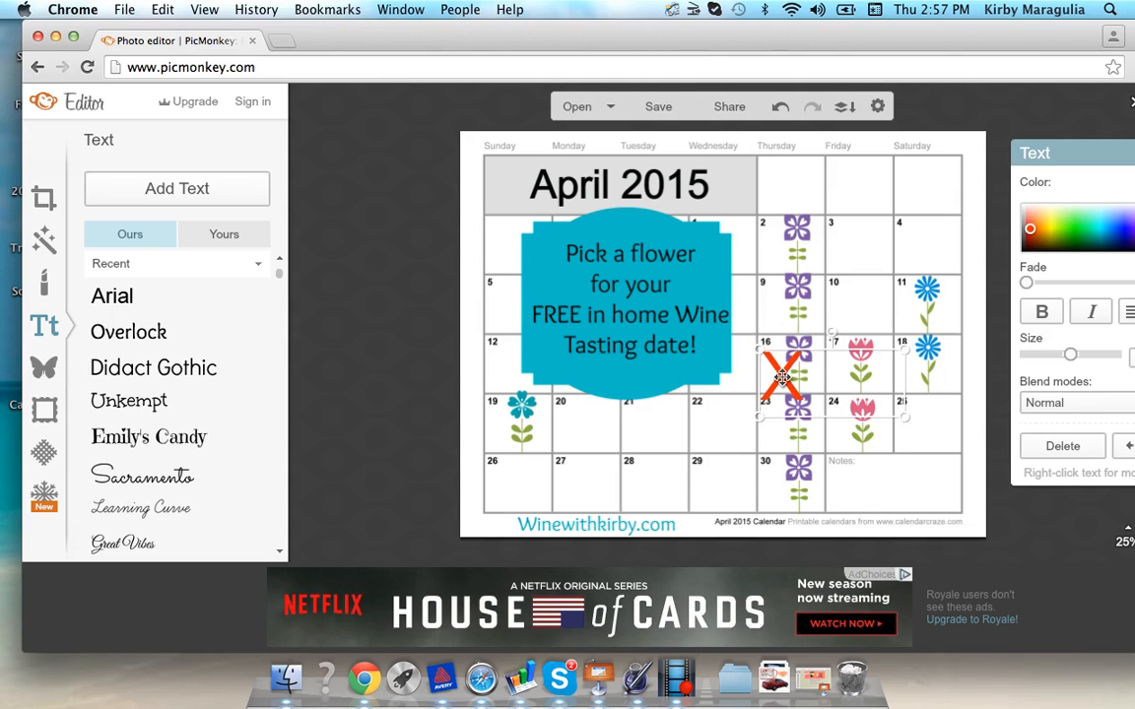
mouse_move(781, 378)
mouse_down()
mouse_move(791, 355)
mouse_move(794, 366)
mouse_up()
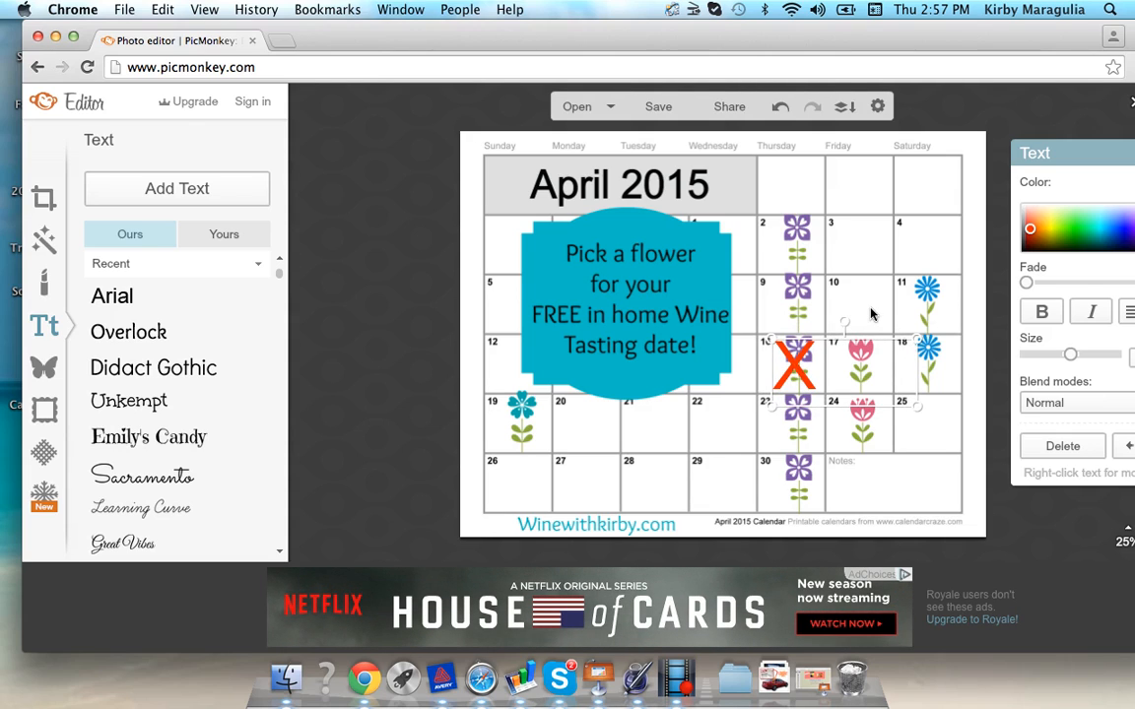
- Move the "X" off the April 16 flower into the April 20 cell
right_click(815, 378)
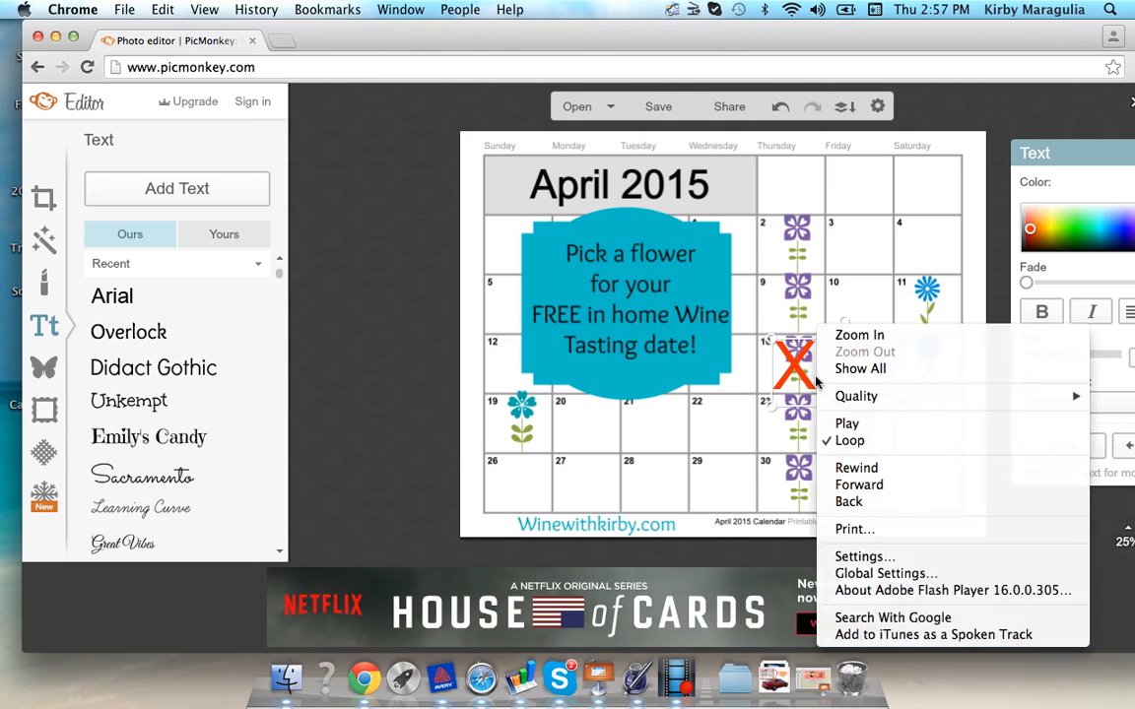
click(793, 363)
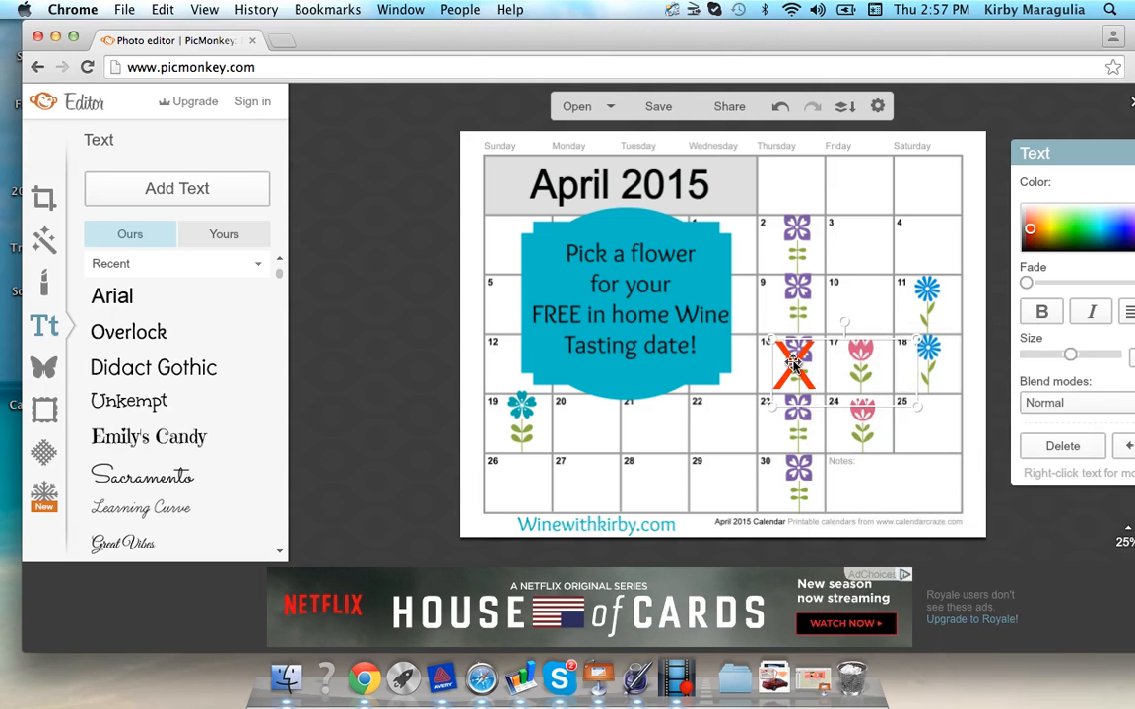
right_click(794, 365)
click(792, 367)
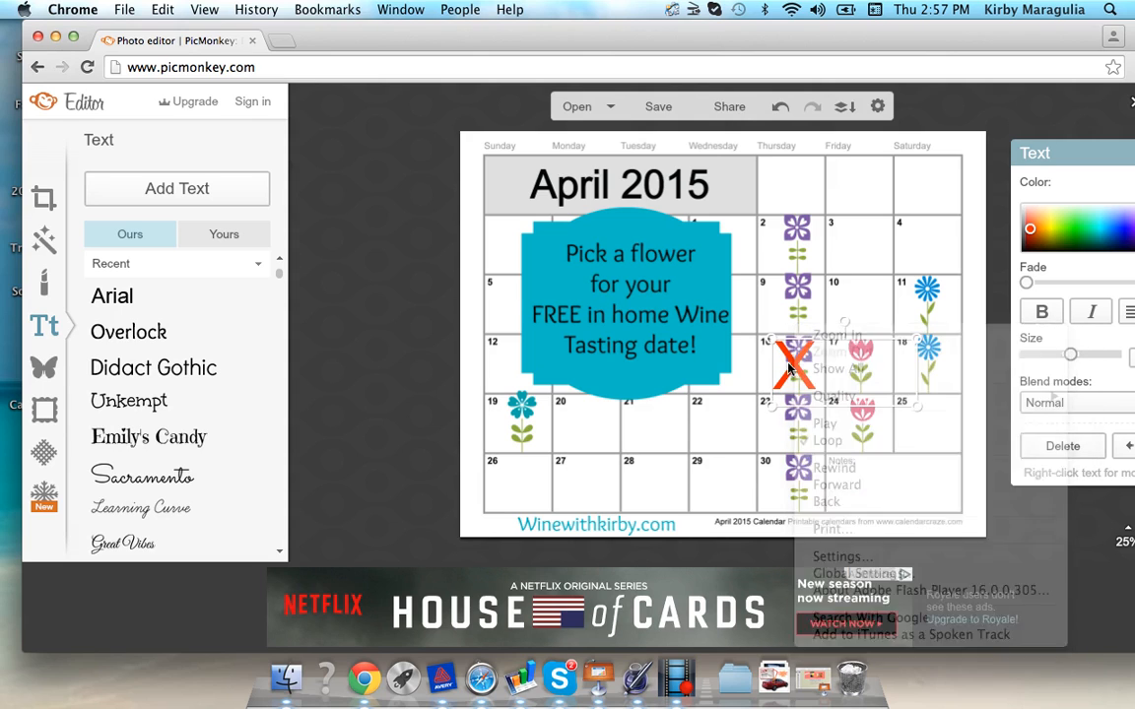
drag(785, 372, 609, 415)
- Erase the "X" in the April 20 cell and delete its text box
right_click(609, 416)
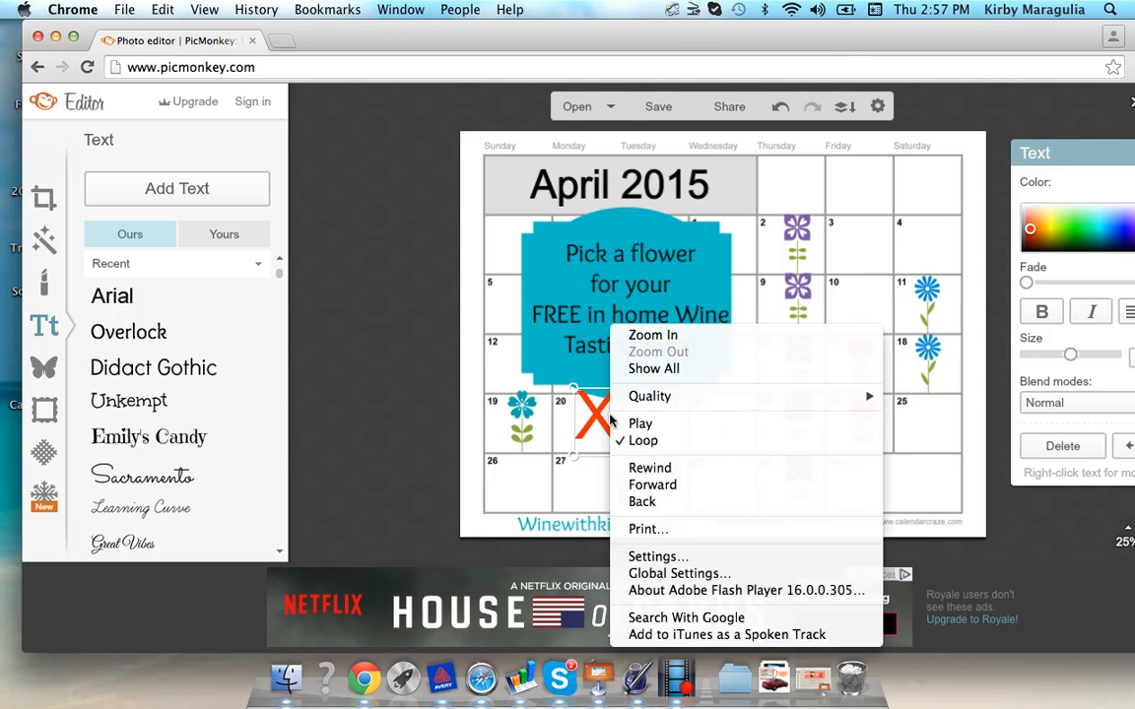
click(603, 419)
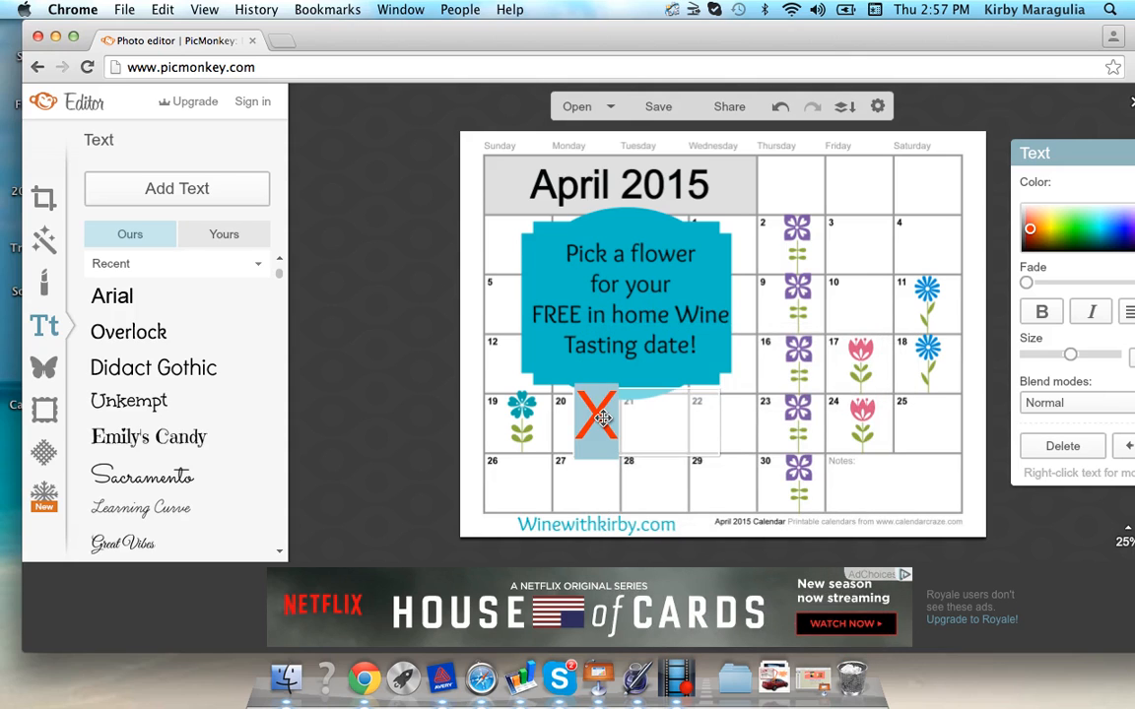
key(BackSpace)
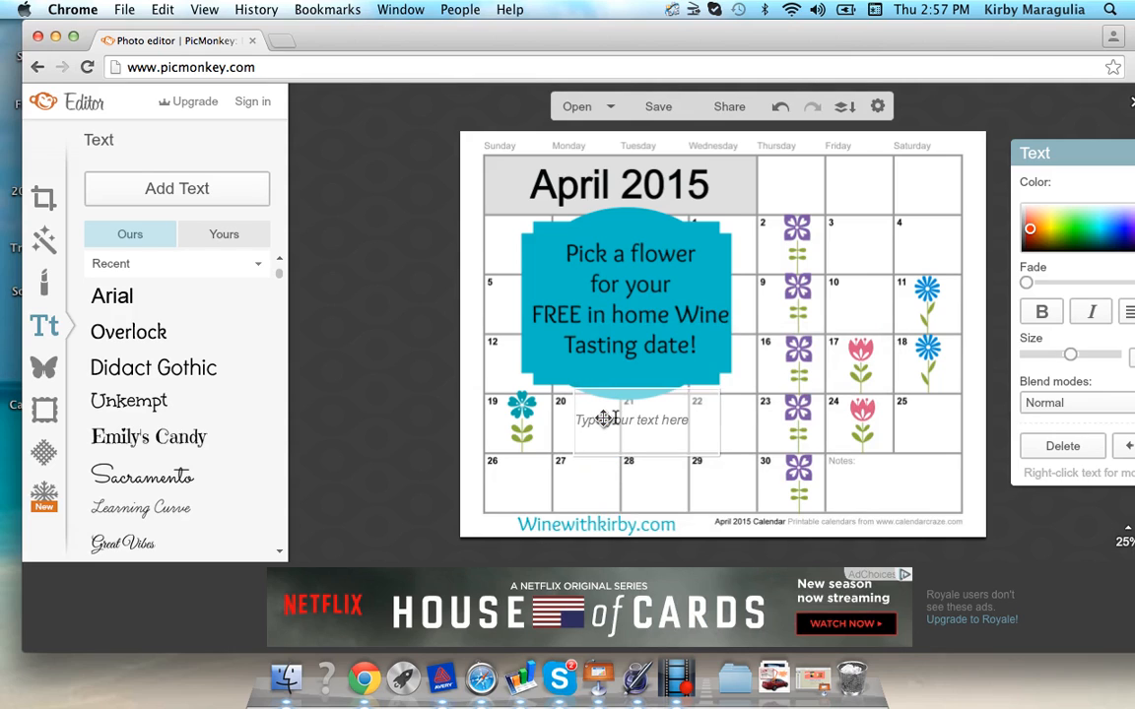
click(650, 387)
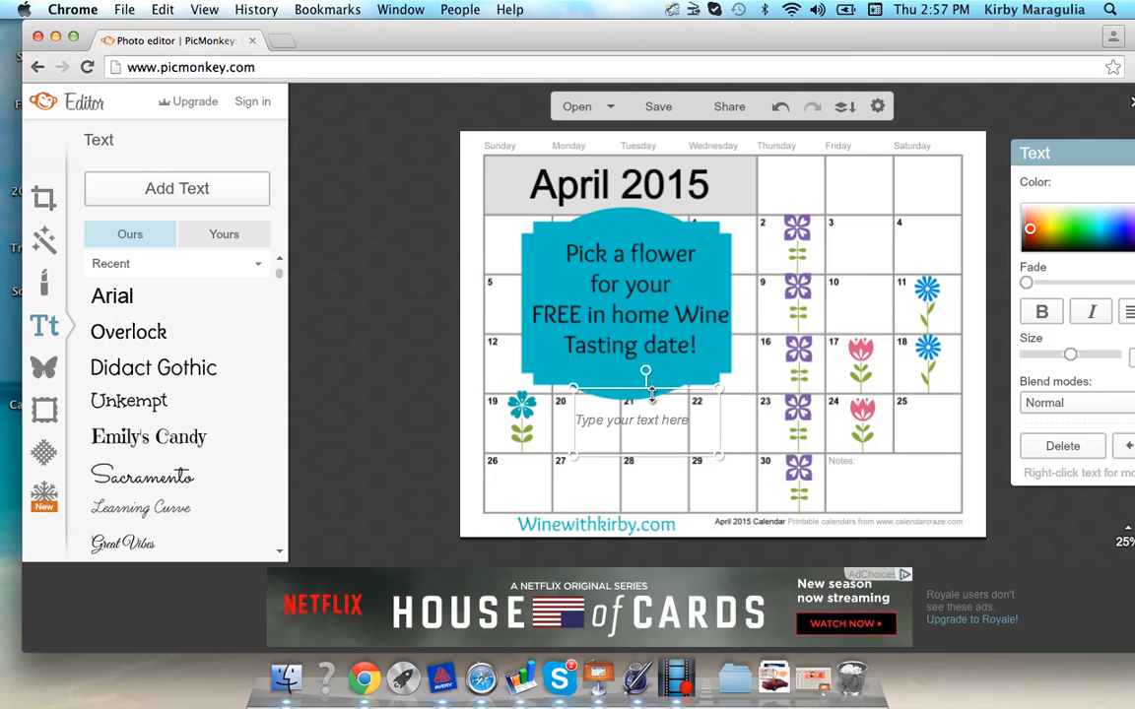
right_click(653, 412)
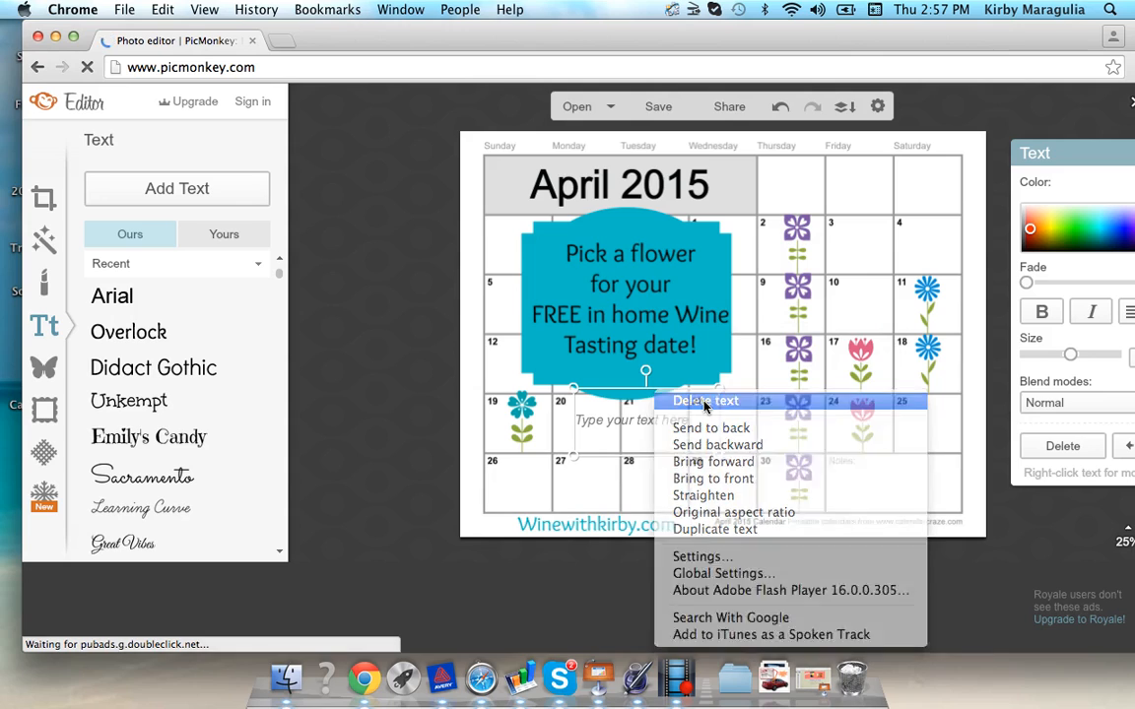
click(702, 400)
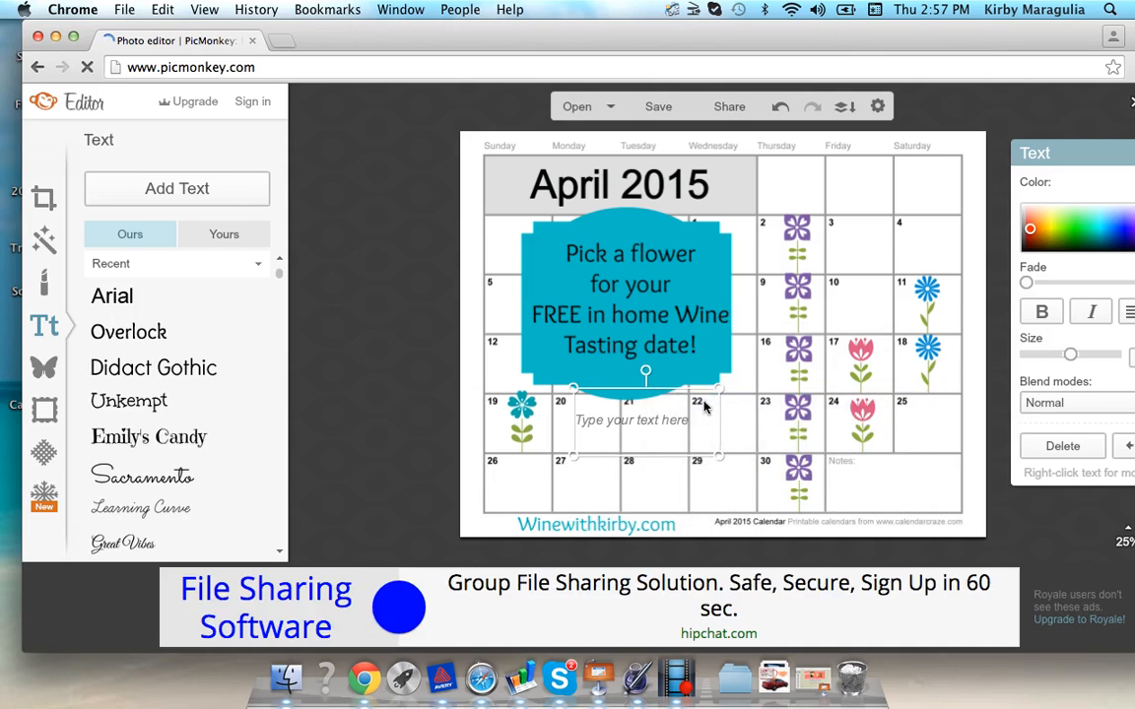
- Start saving the decorated April 2015 calendar image
click(678, 106)
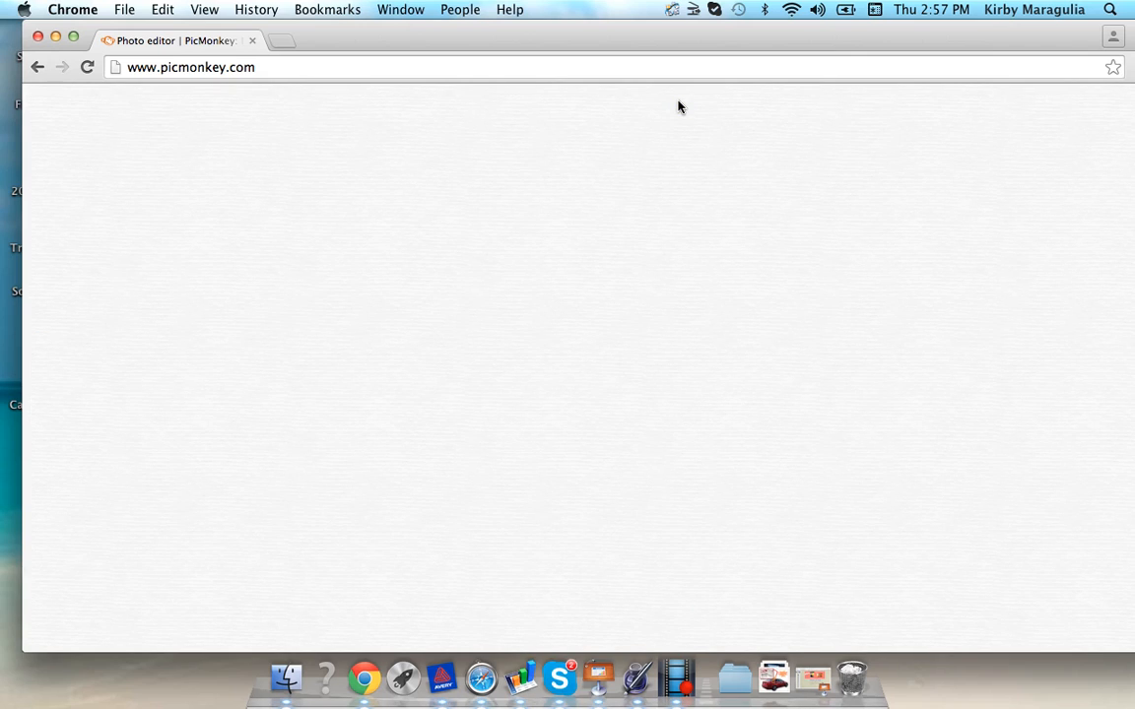